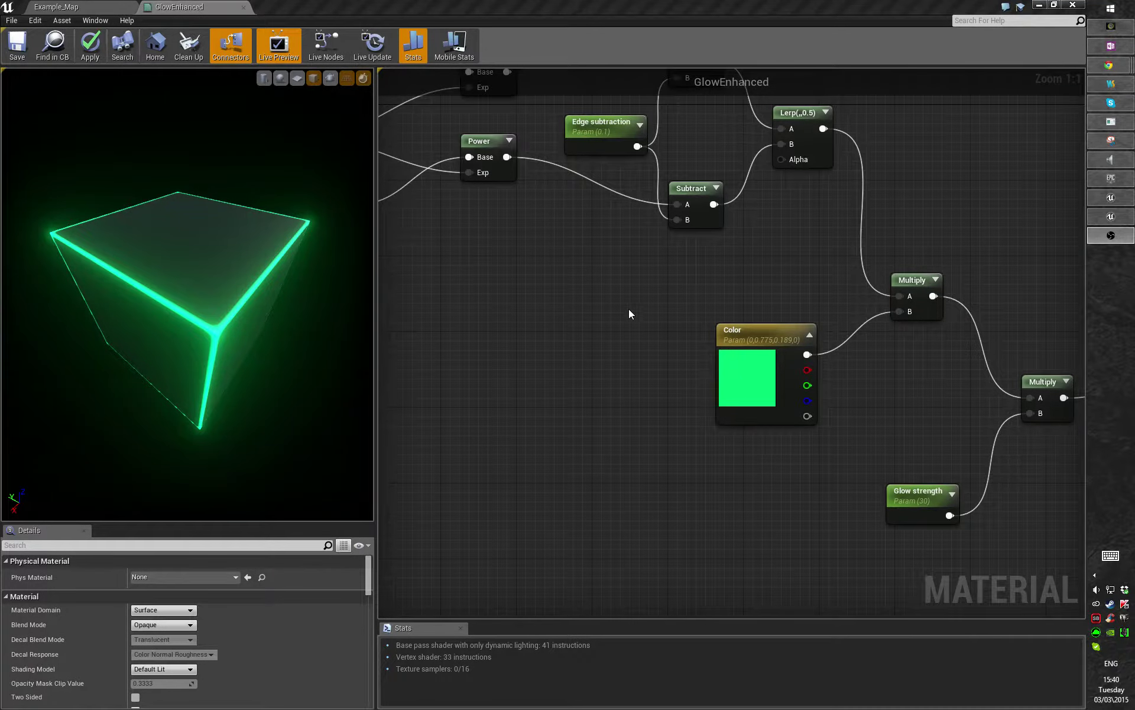
# - Delete the green Color parameter node that feeds the Multiply node
pyautogui.moveTo(577, 311); pyautogui.dragTo(572, 318, button='right')
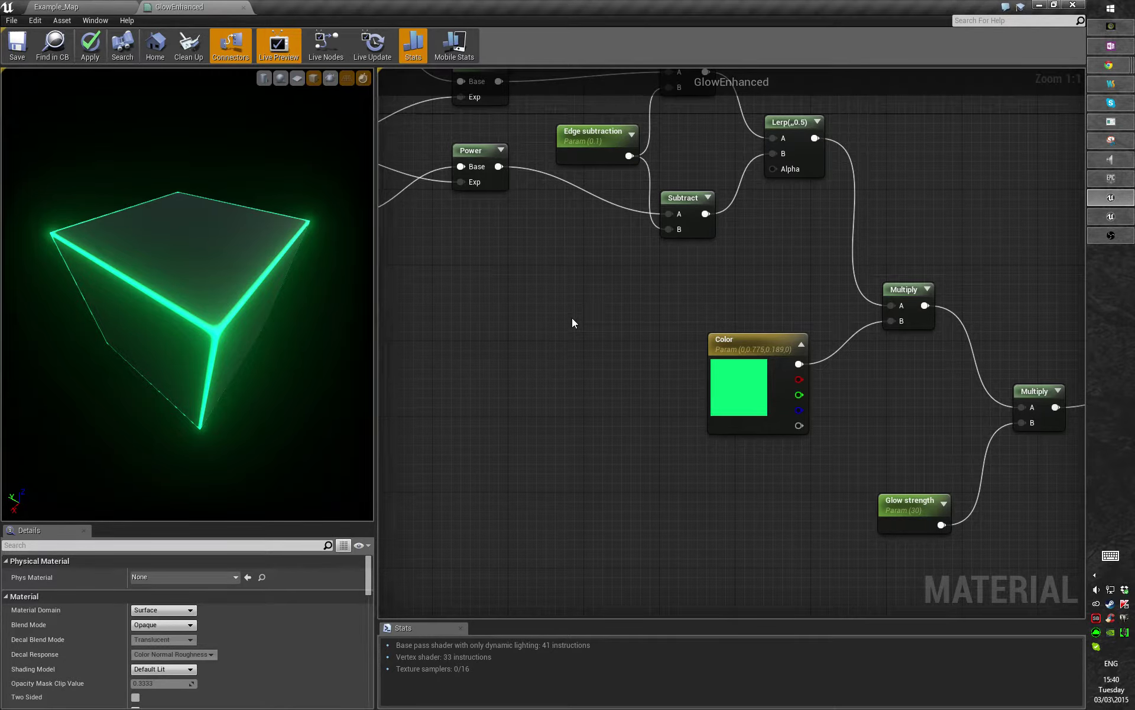
pyautogui.moveTo(634, 262); pyautogui.dragTo(547, 315, button='right')
pyautogui.moveTo(186, 295); pyautogui.dragTo(207, 260)
pyautogui.moveTo(710, 391); pyautogui.dragTo(573, 306, button='right')
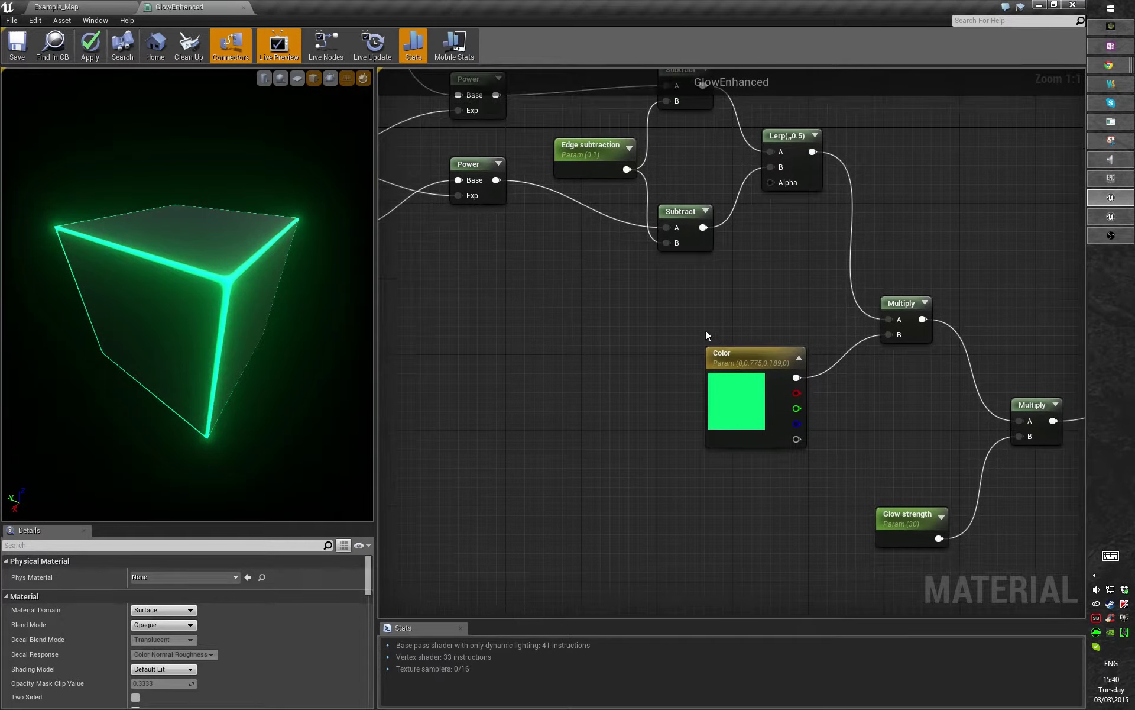
pyautogui.click(734, 370)
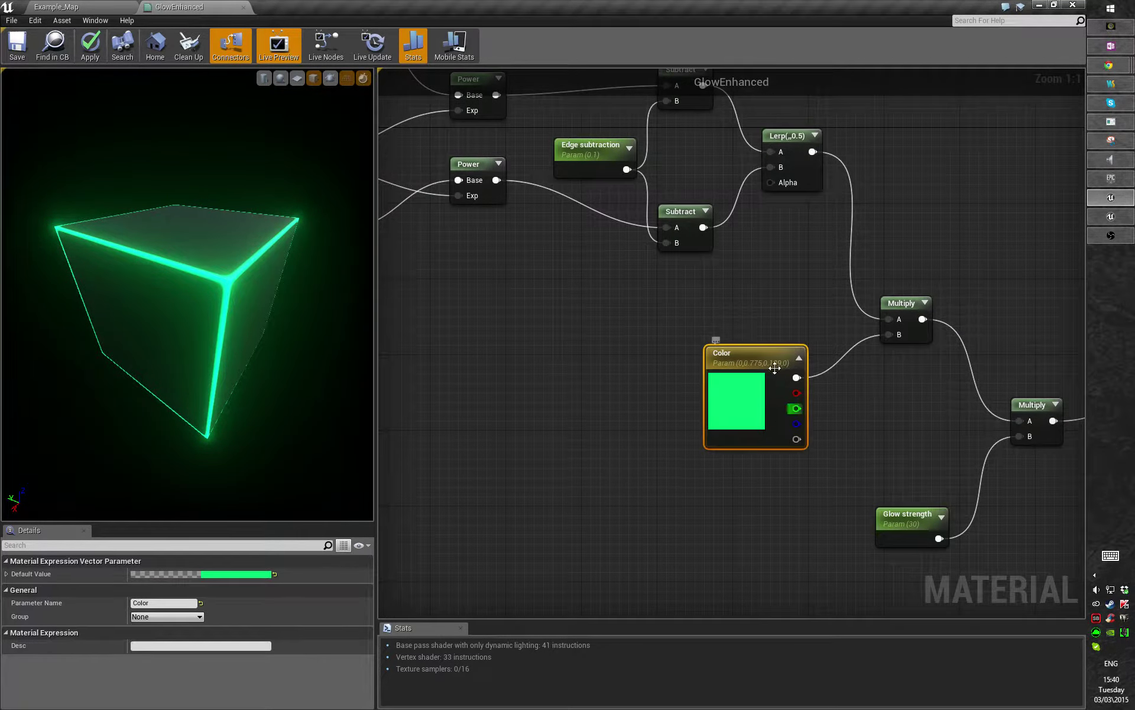
pyautogui.click(672, 300)
pyautogui.moveTo(671, 300); pyautogui.dragTo(805, 465)
pyautogui.press('Delete')
# - Add a Time node in the empty graph area below the lower Power node
pyautogui.moveTo(804, 464); pyautogui.dragTo(577, 376, button='right')
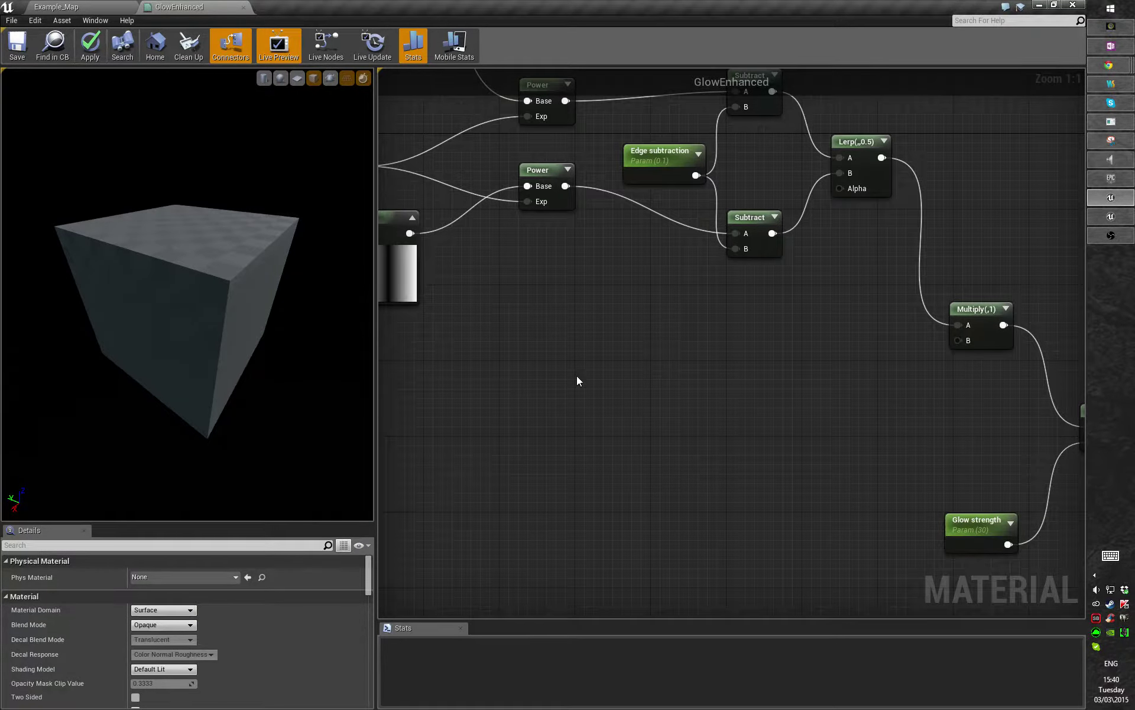
pyautogui.rightClick(577, 379)
pyautogui.write('time')
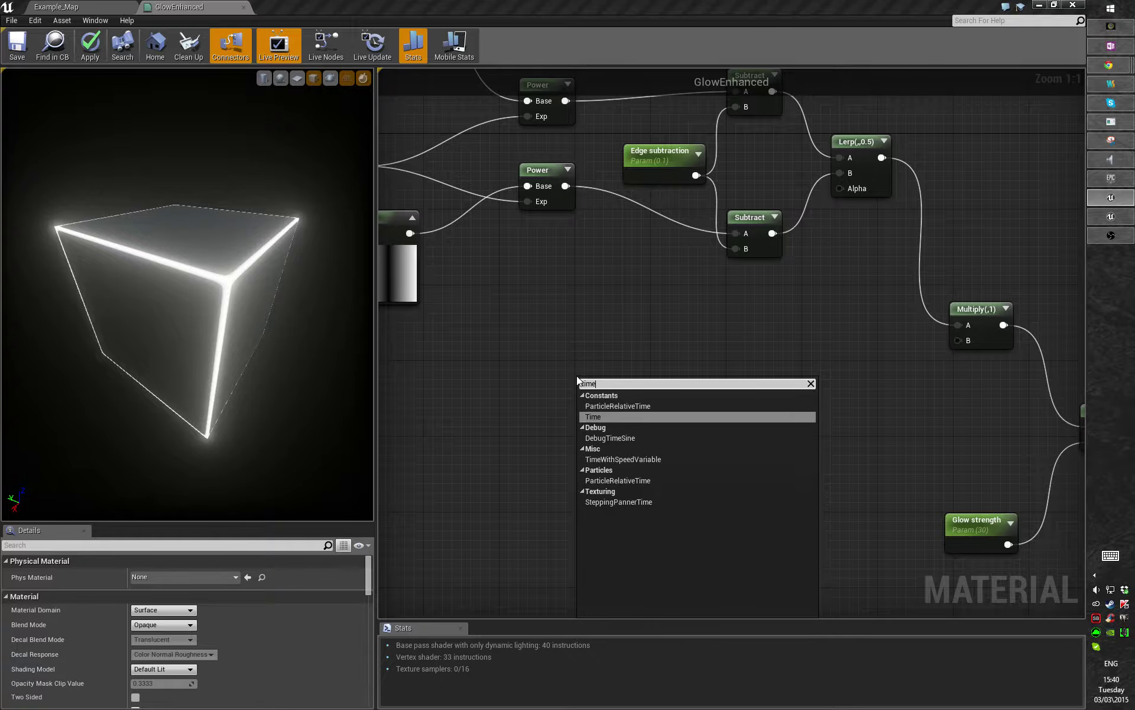
pyautogui.press('Return')
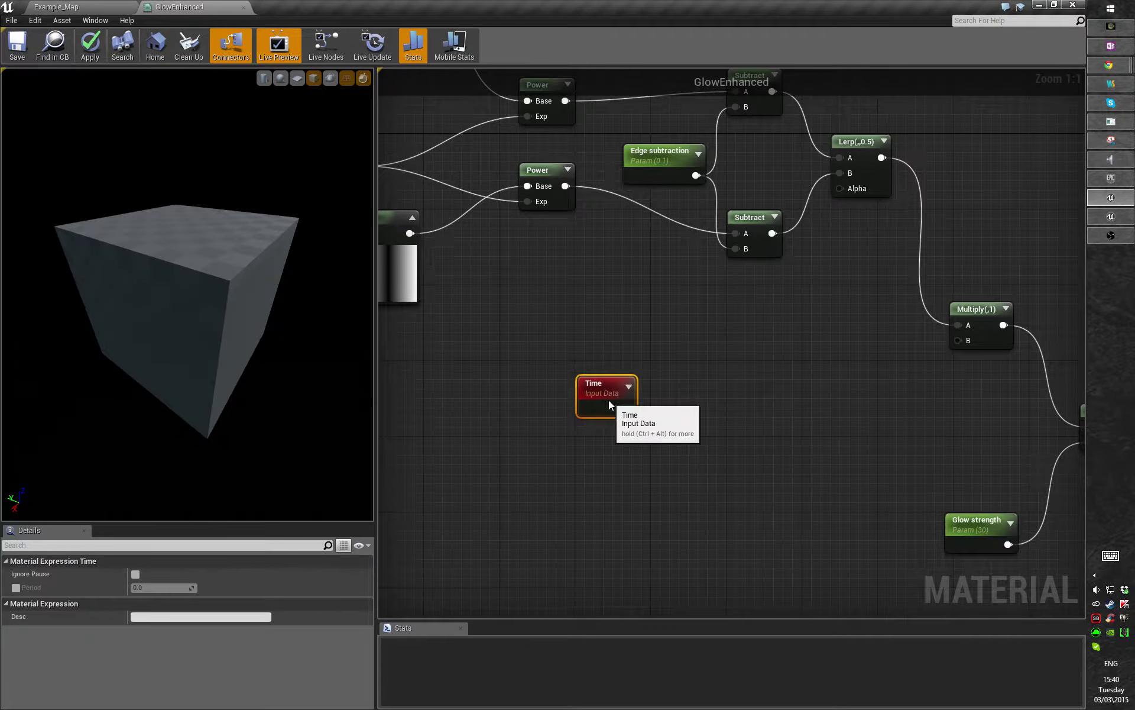
# - Position the Time node in the open space beneath the 1-x and lower Power nodes, leaving room beside it
pyautogui.moveTo(605, 397); pyautogui.dragTo(518, 317)
pyautogui.moveTo(573, 527); pyautogui.dragTo(606, 533, button='right')
pyautogui.moveTo(553, 327); pyautogui.dragTo(592, 384)
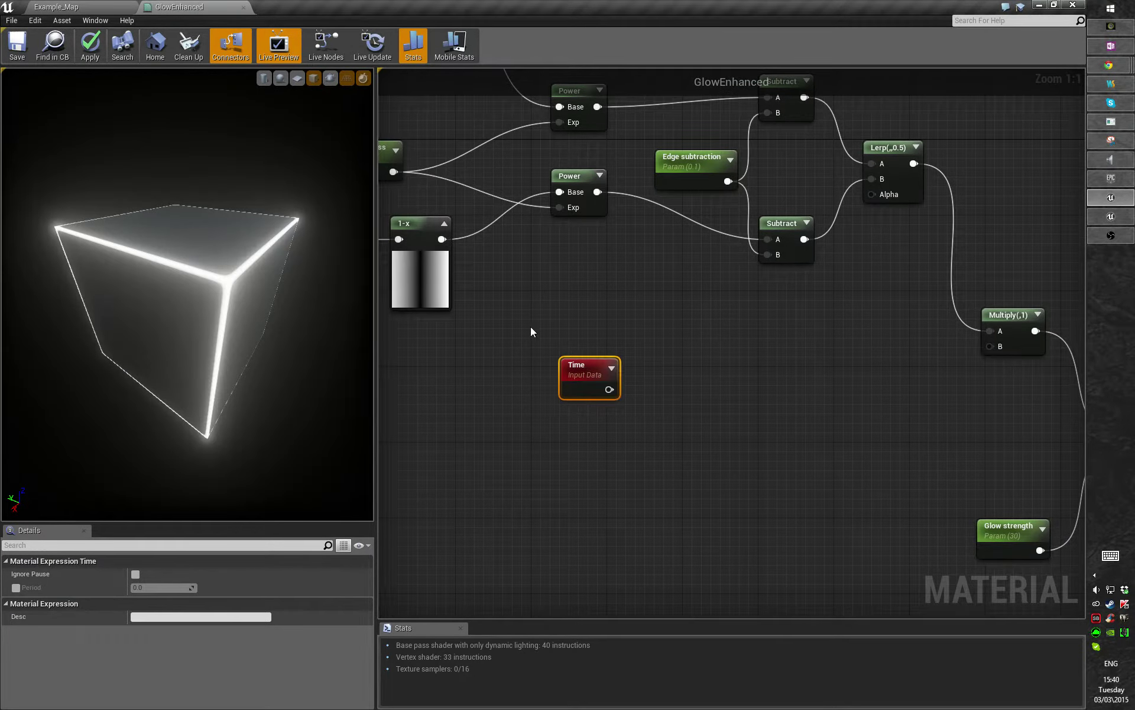
pyautogui.moveTo(721, 410); pyautogui.dragTo(665, 329, button='right')
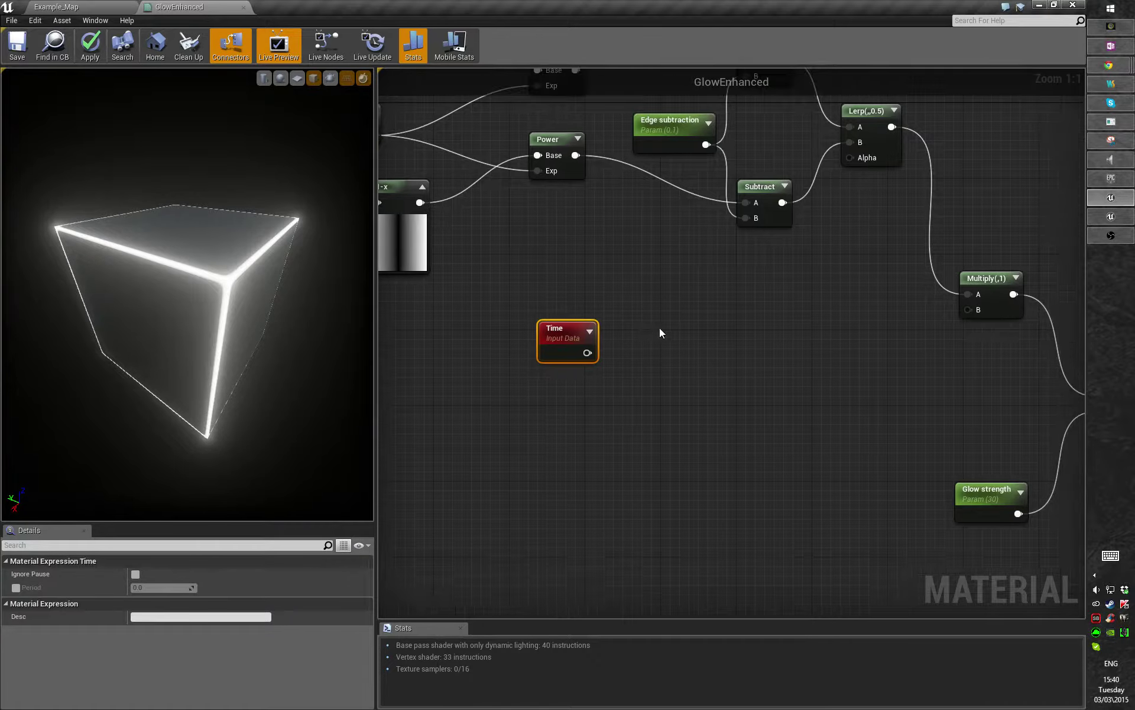
pyautogui.moveTo(562, 344); pyautogui.dragTo(552, 373)
pyautogui.moveTo(648, 407); pyautogui.dragTo(622, 423, button='right')
pyautogui.moveTo(575, 358); pyautogui.dragTo(567, 387, button='right')
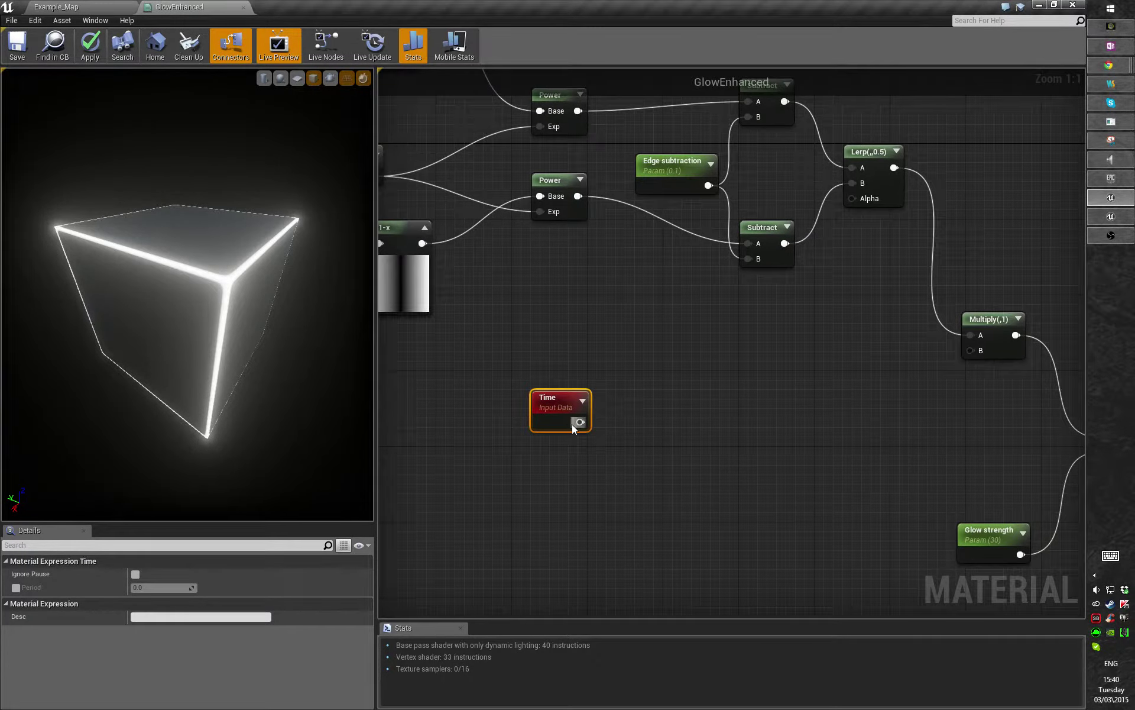
pyautogui.moveTo(570, 423); pyautogui.dragTo(552, 386)
pyautogui.moveTo(484, 310); pyautogui.dragTo(505, 345, button='right')
pyautogui.moveTo(548, 395); pyautogui.dragTo(547, 424)
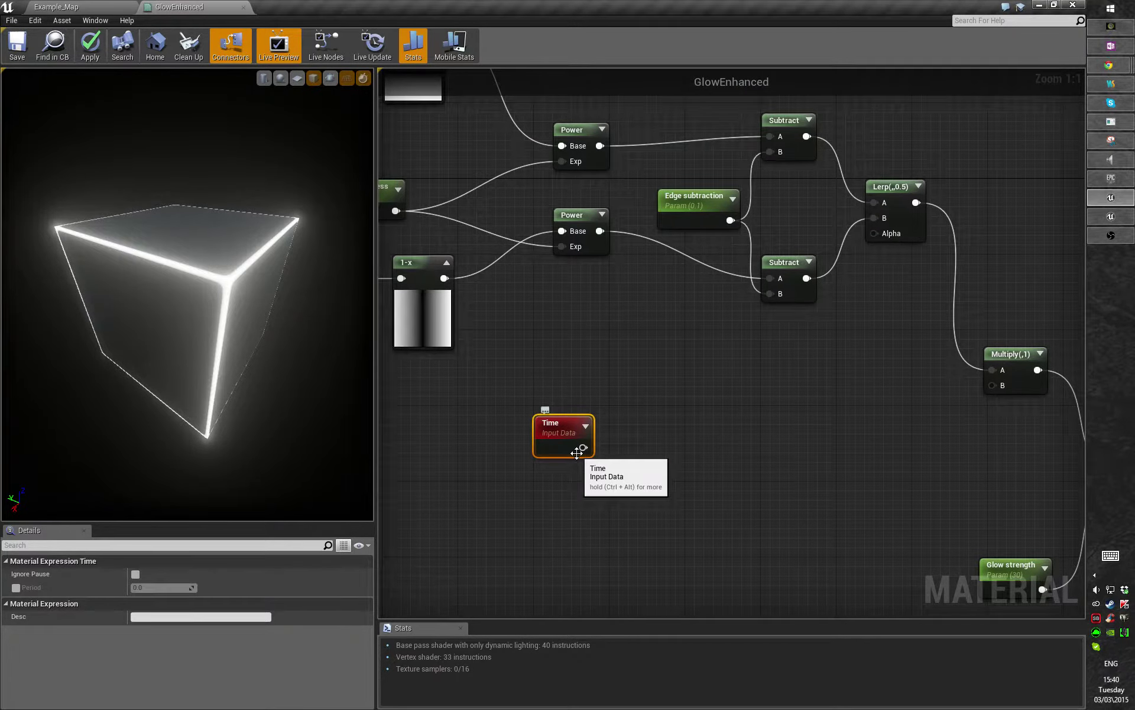
pyautogui.moveTo(577, 453); pyautogui.dragTo(549, 424, button='right')
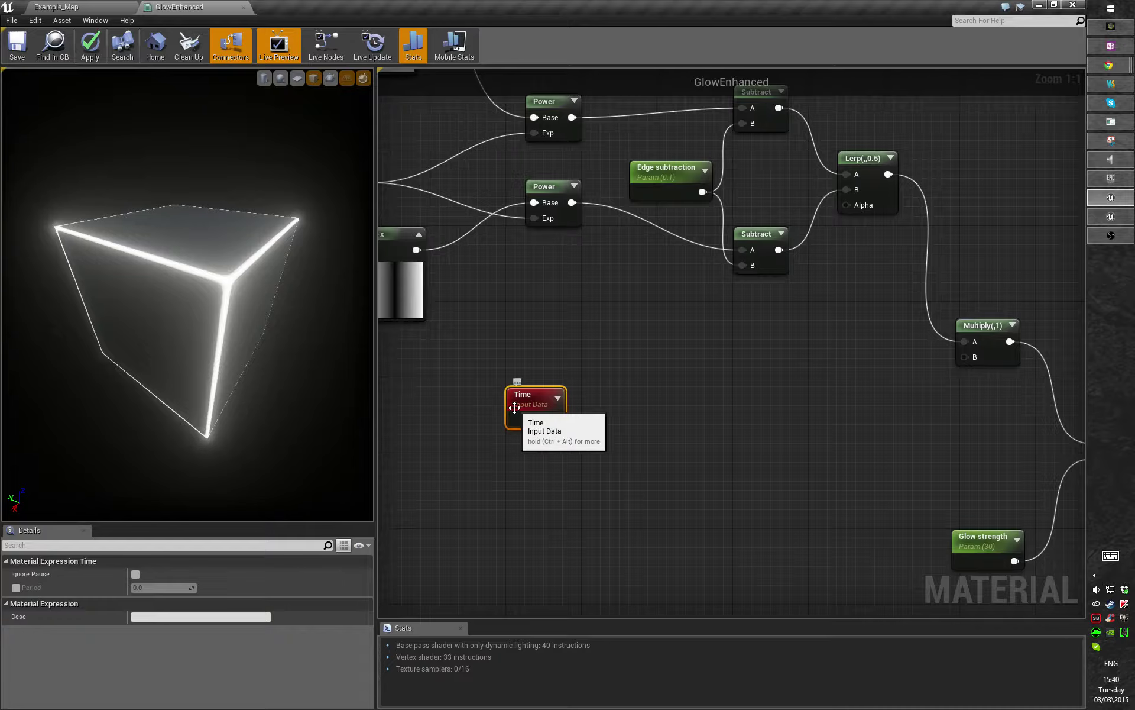
pyautogui.moveTo(520, 400); pyautogui.dragTo(519, 390)
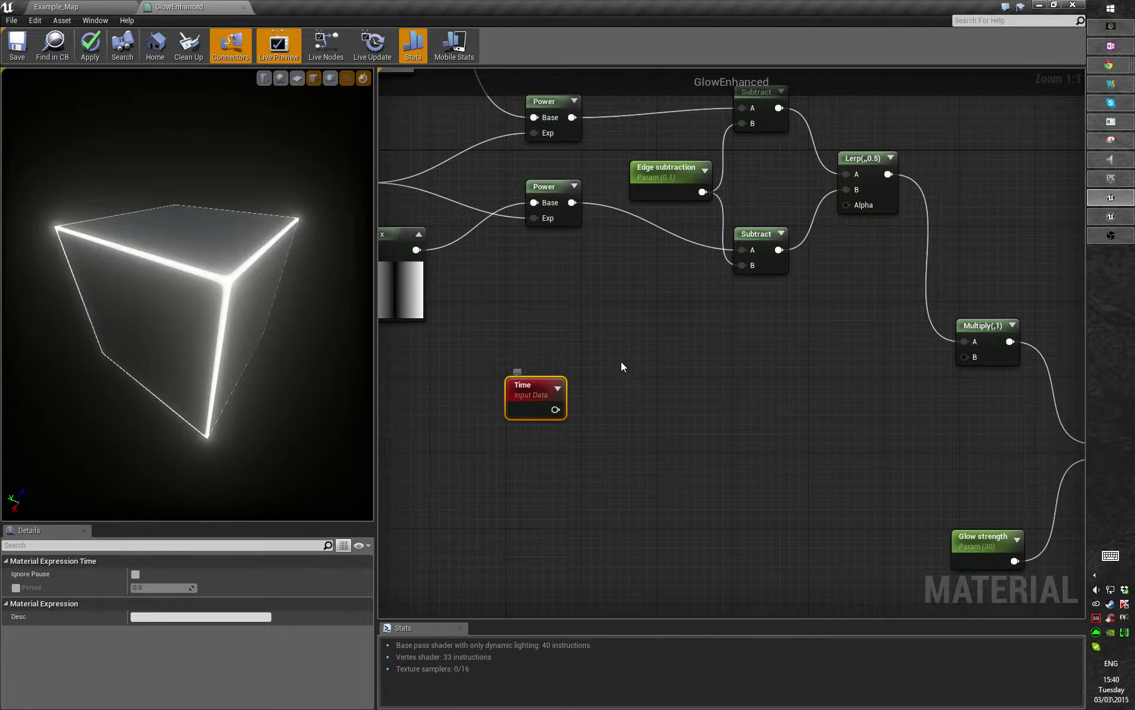
pyautogui.moveTo(609, 330); pyautogui.dragTo(618, 319, button='right')
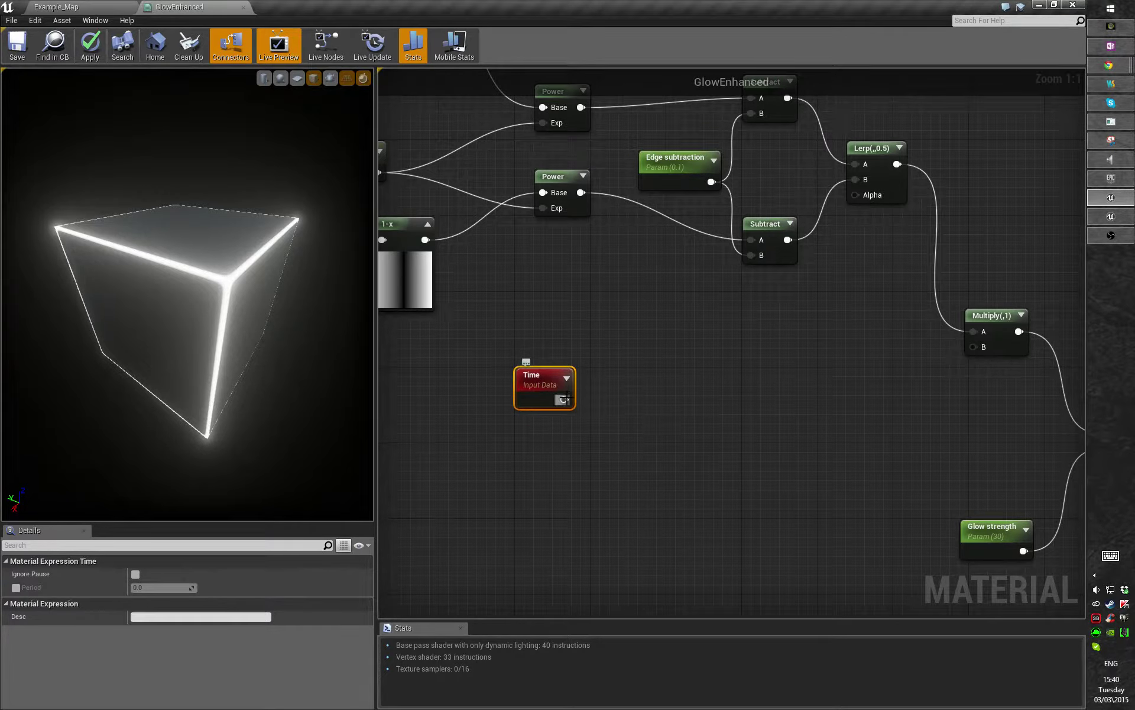
# - Connect the Time output to a new Sine node and set the Sine period to 5
pyautogui.moveTo(570, 405); pyautogui.dragTo(640, 372)
pyautogui.write('sine')
pyautogui.press('Return')
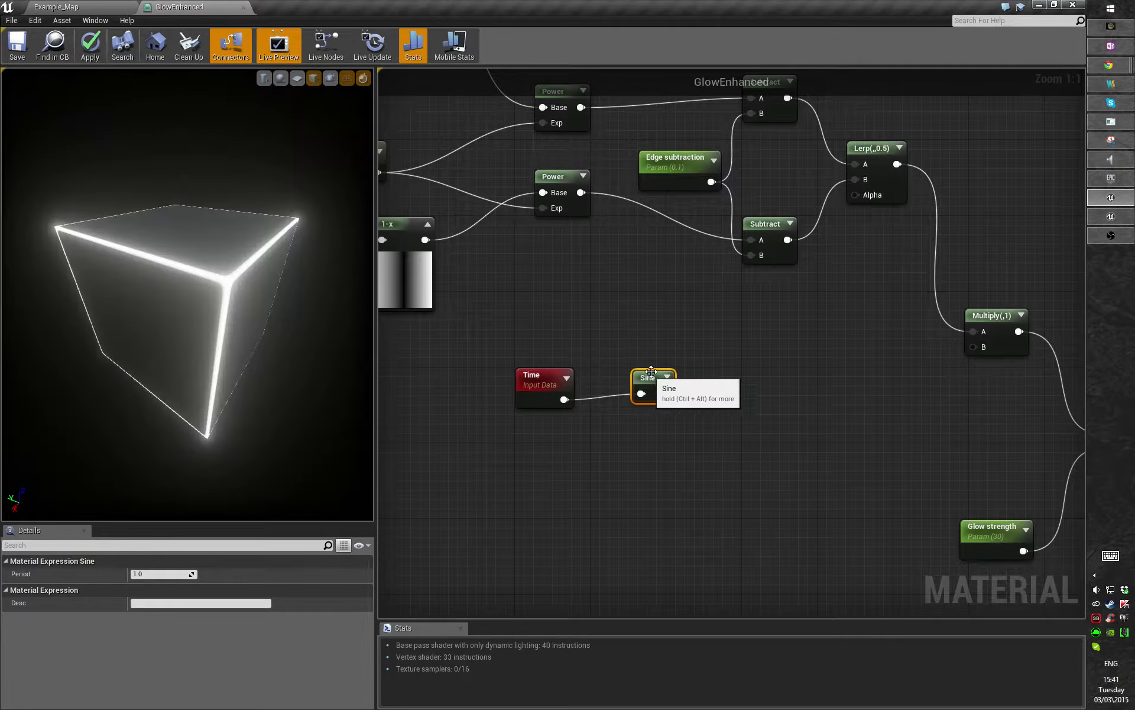
pyautogui.click(191, 571)
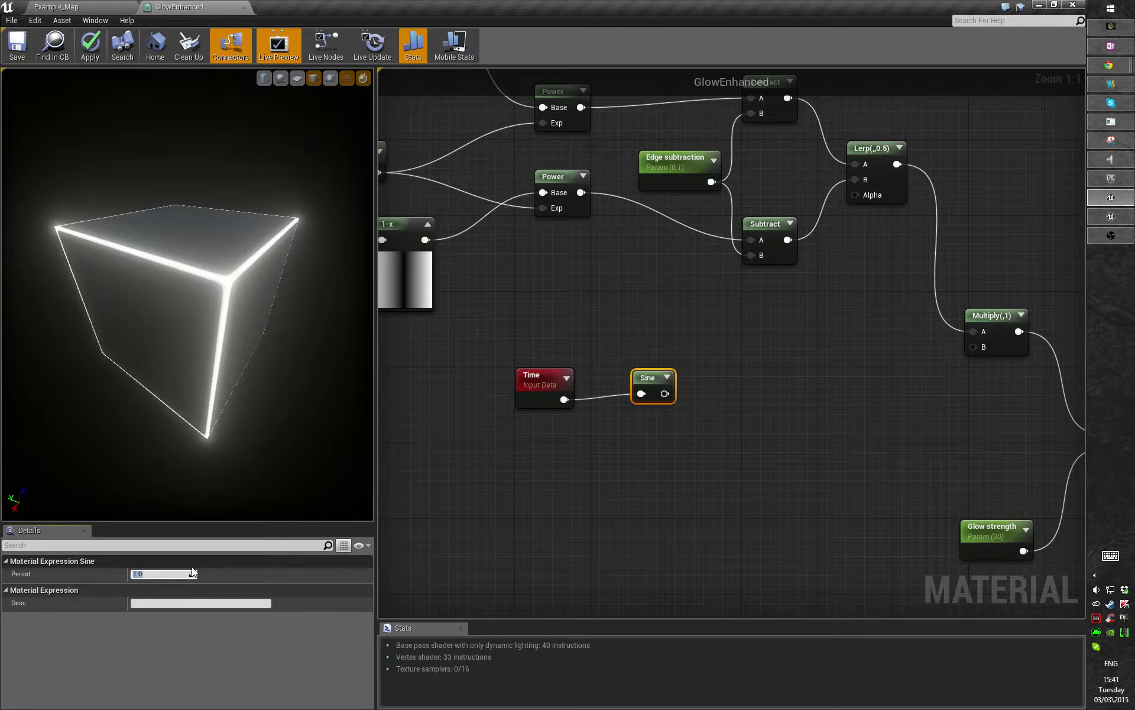
pyautogui.write('5')
pyautogui.press('Return')
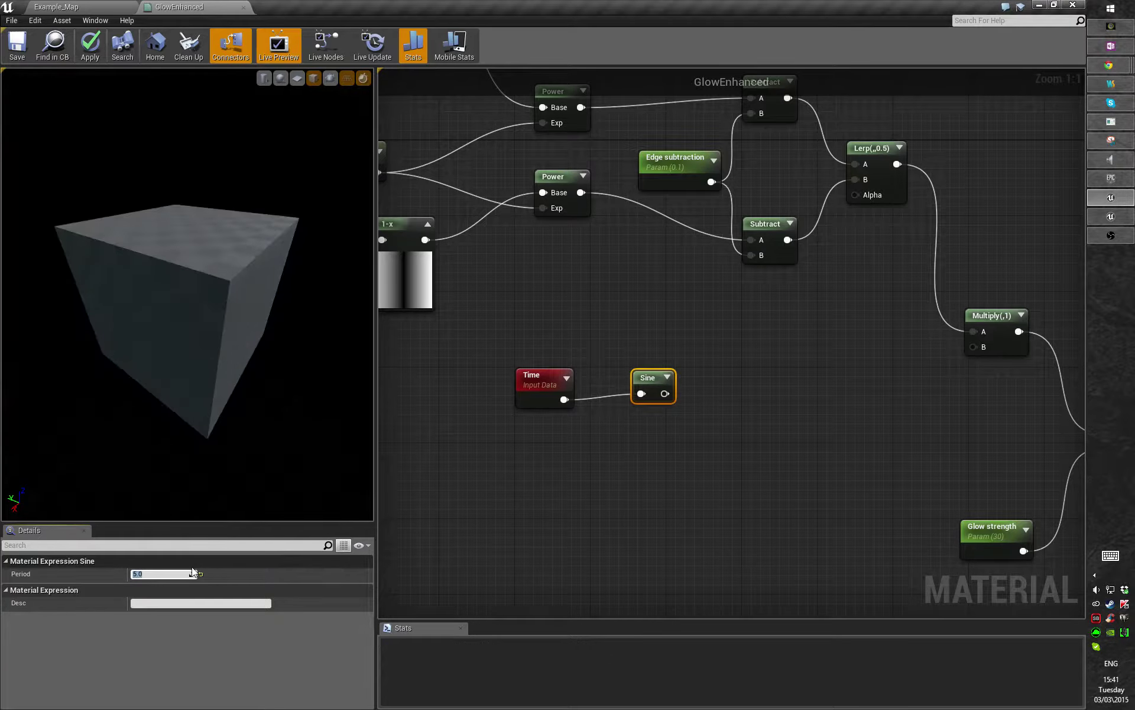
# - Preview the Sine node's output on the cube, and stop previewing it
pyautogui.moveTo(719, 453); pyautogui.dragTo(620, 395, button='right')
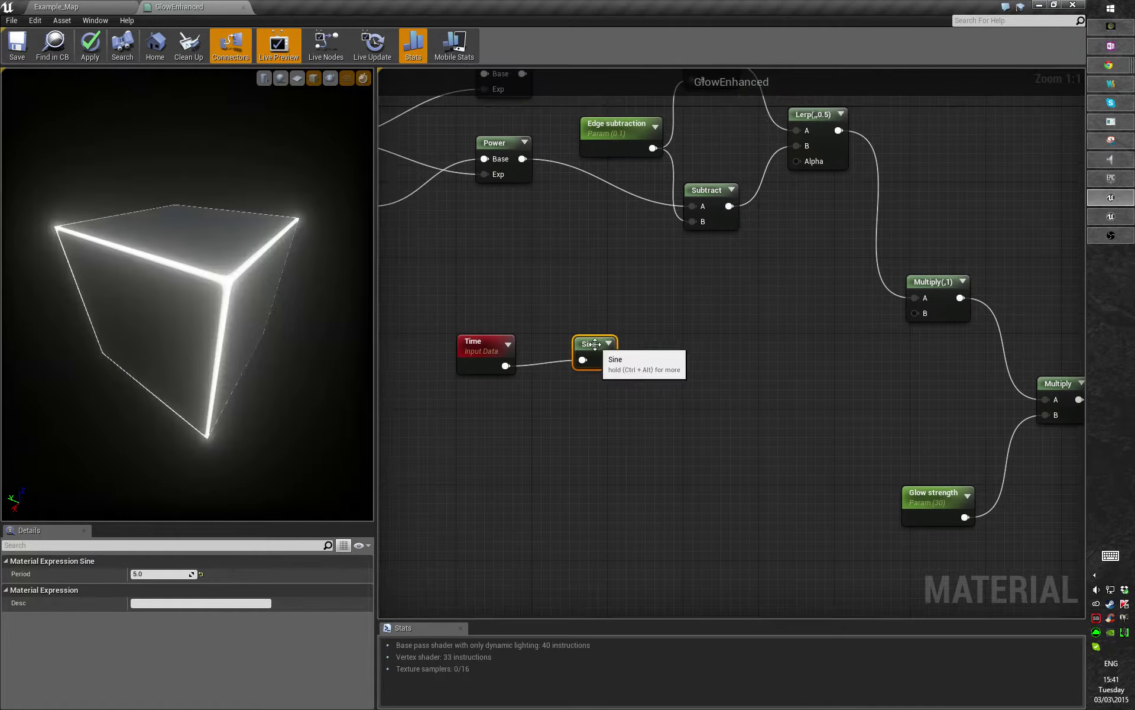
pyautogui.rightClick(594, 345)
pyautogui.click(661, 351)
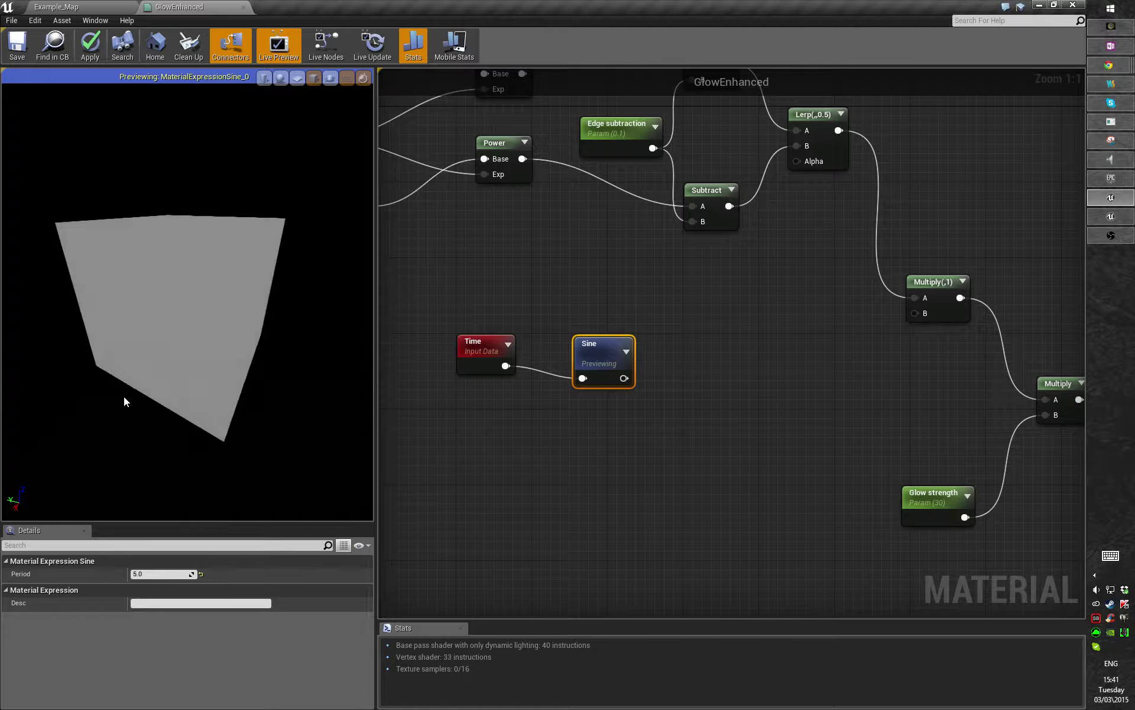
pyautogui.rightClick(595, 349)
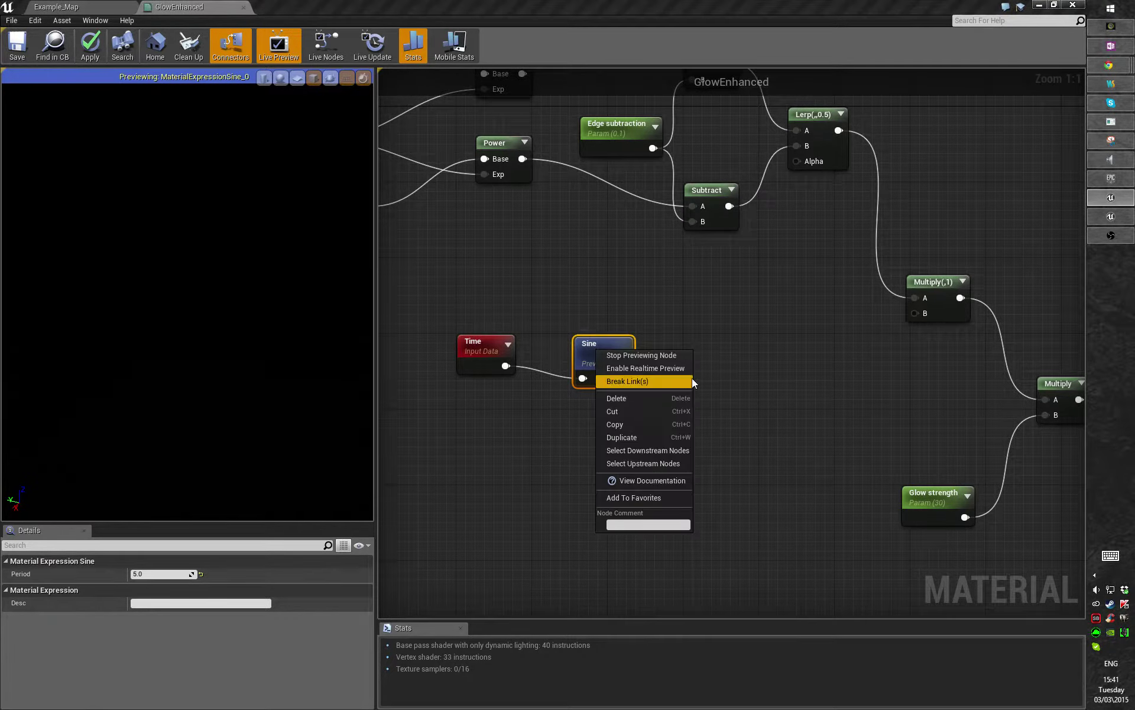
pyautogui.click(673, 359)
# - Move the Time and Sine nodes together farther left to free space after the Sine output
pyautogui.moveTo(516, 298); pyautogui.dragTo(656, 306, button='right')
pyautogui.moveTo(592, 299); pyautogui.dragTo(760, 398)
pyautogui.moveTo(743, 352); pyautogui.dragTo(672, 360)
pyautogui.rightClick(840, 342)
pyautogui.moveTo(663, 312); pyautogui.dragTo(634, 279, button='right')
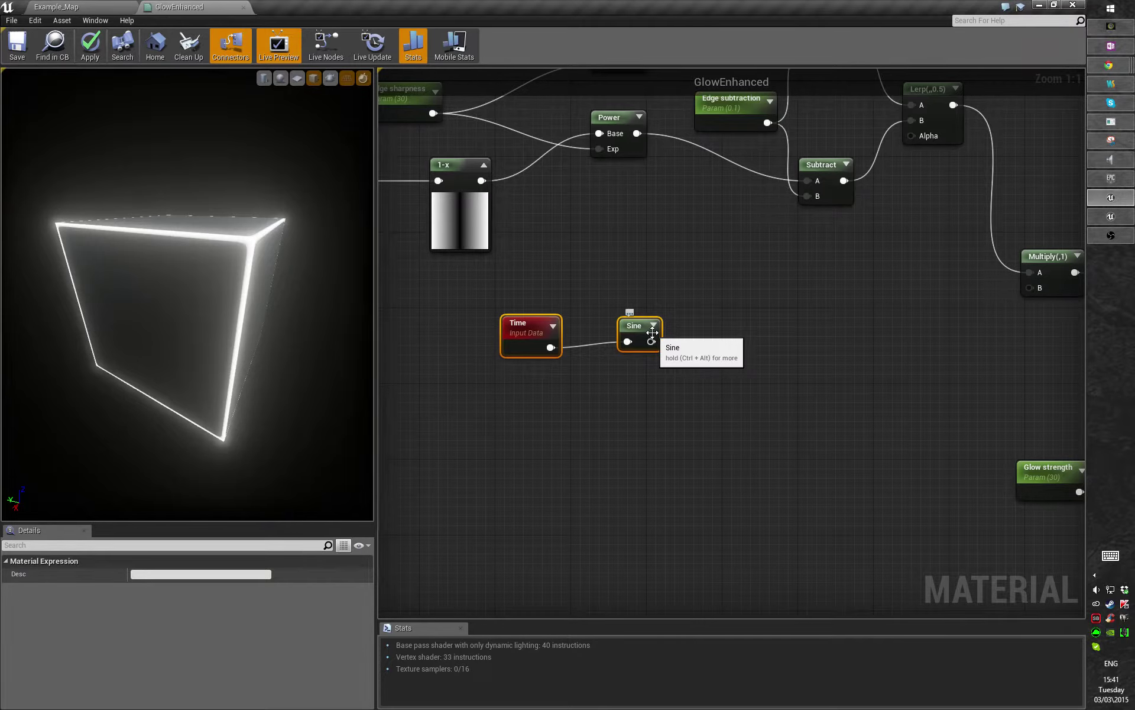
pyautogui.moveTo(652, 333); pyautogui.dragTo(633, 332)
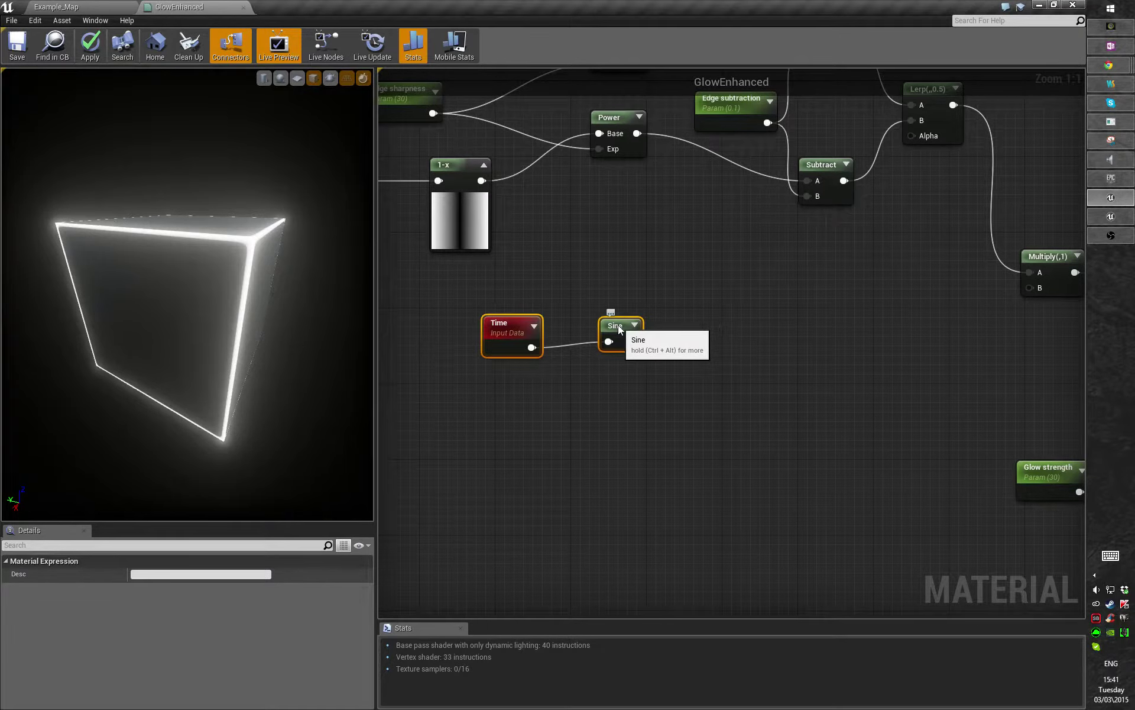
pyautogui.click(642, 270)
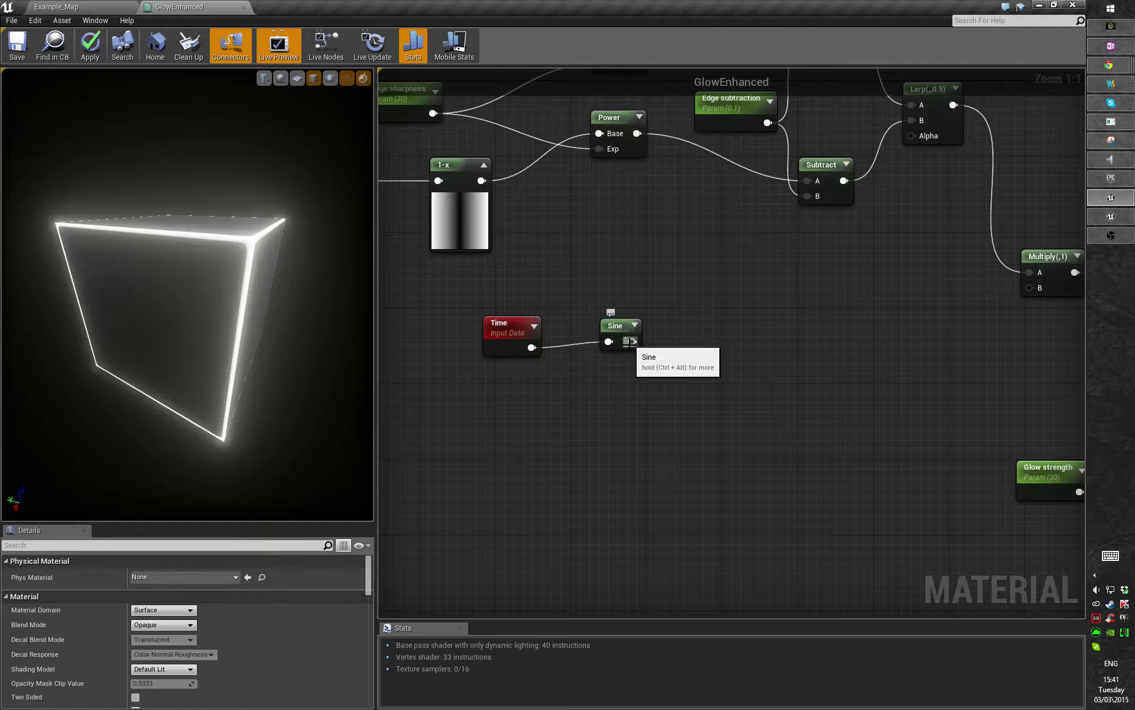
# - Create an Add node that takes the Sine output as its A input
pyautogui.moveTo(632, 341); pyautogui.dragTo(735, 312)
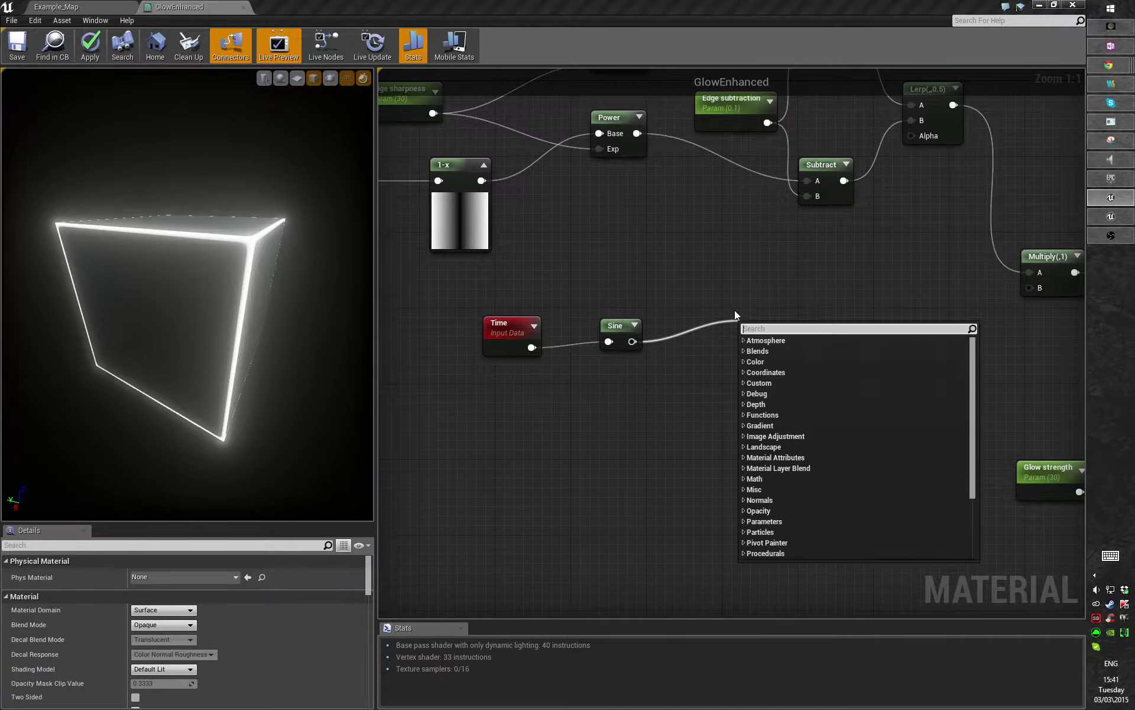
pyautogui.write('add')
pyautogui.press('Return')
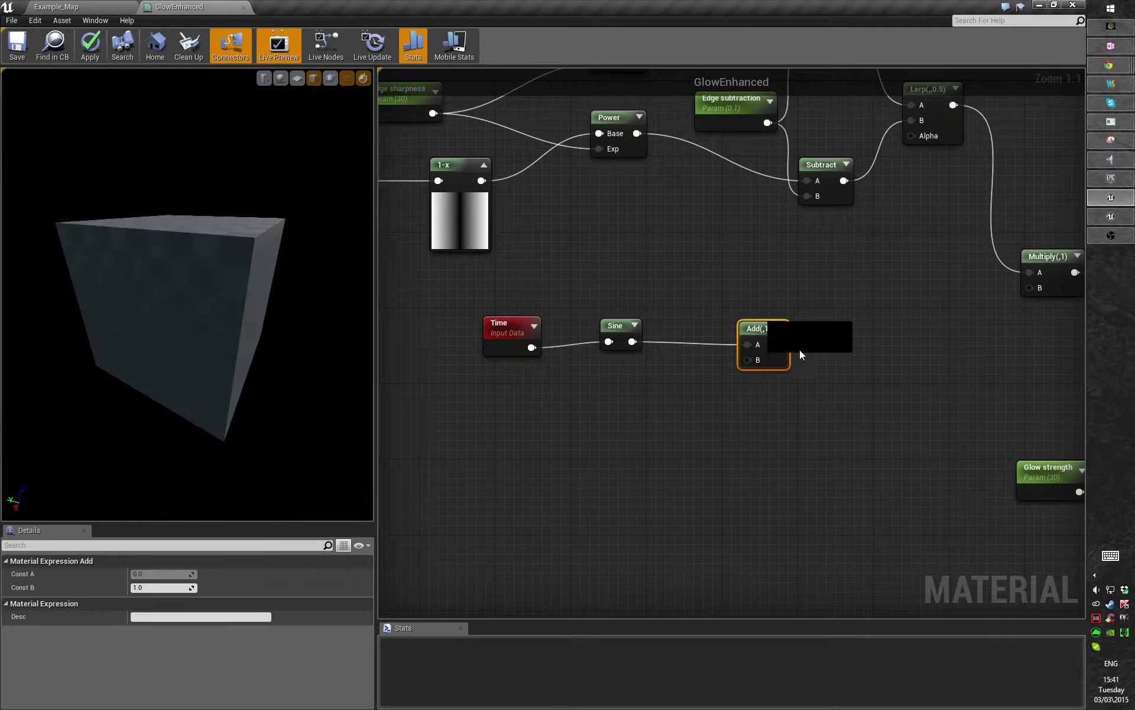
# - Shift the Time, Sine and Add nodes together to the left, and clear the selection
pyautogui.moveTo(668, 323); pyautogui.dragTo(642, 291, button='right')
pyautogui.moveTo(721, 285)
pyautogui.mouseDown(button='right')
pyautogui.moveTo(651, 289)
pyautogui.moveTo(731, 280)
pyautogui.mouseUp(button='right')
pyautogui.moveTo(451, 276); pyautogui.dragTo(642, 401)
pyautogui.click(567, 280)
pyautogui.moveTo(499, 268); pyautogui.dragTo(759, 349)
pyautogui.moveTo(744, 307); pyautogui.dragTo(720, 329)
pyautogui.click(703, 301)
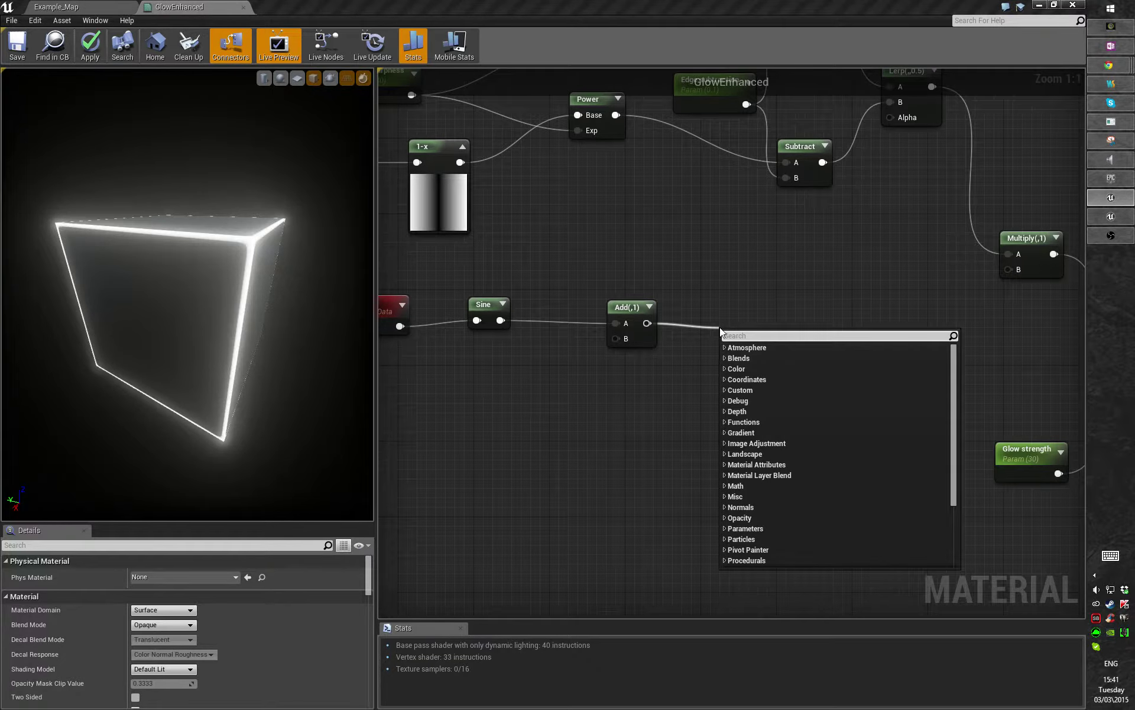
# - Connect the Add output to a new Divide node and line it up beside the Add node
pyautogui.write('divide')
pyautogui.press('Return')
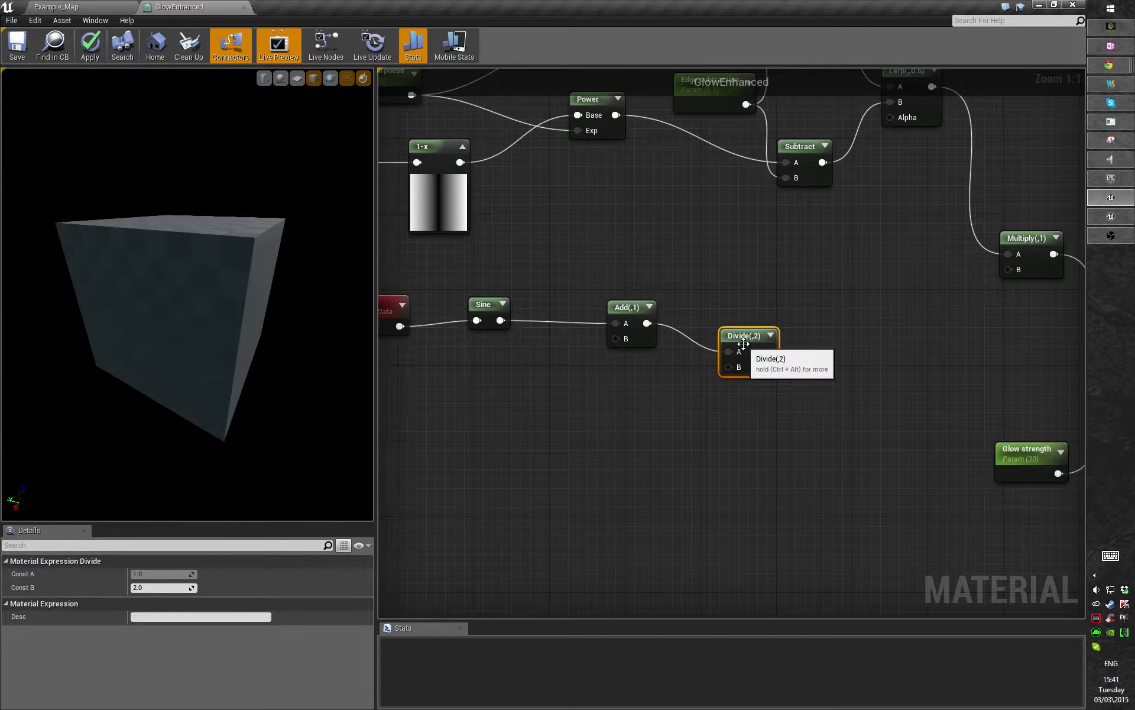
pyautogui.moveTo(738, 343); pyautogui.dragTo(719, 314)
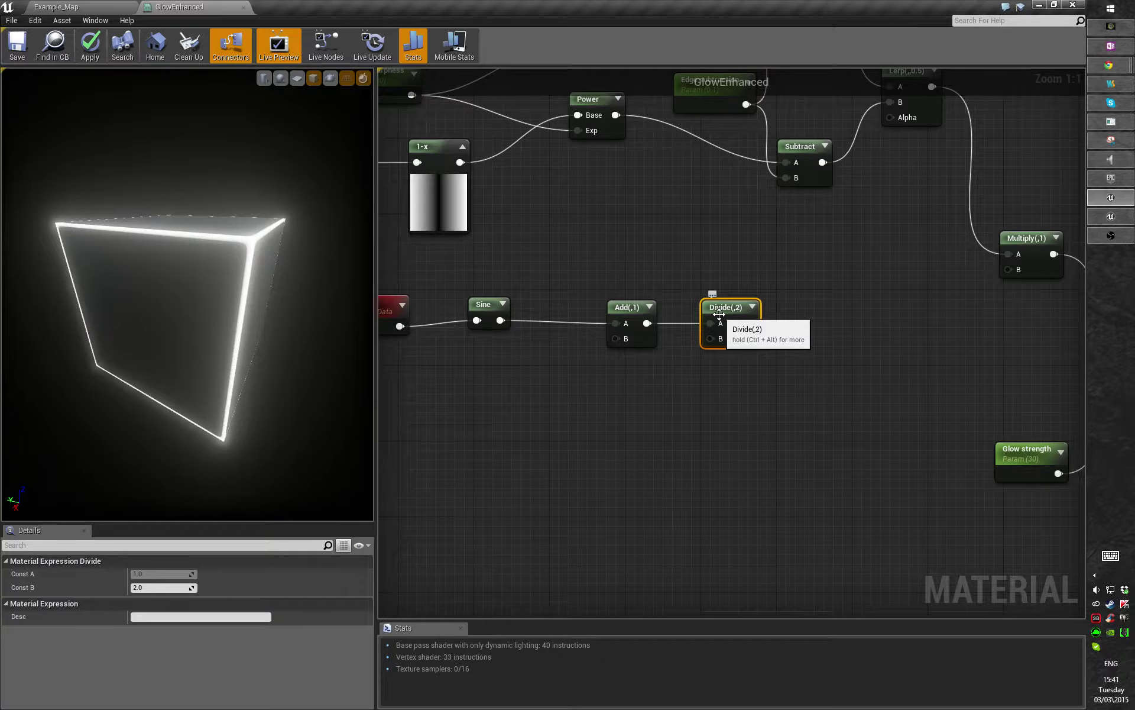
# - Nudge the Time node around its place before the Sine node
pyautogui.moveTo(800, 310); pyautogui.dragTo(936, 260, button='right')
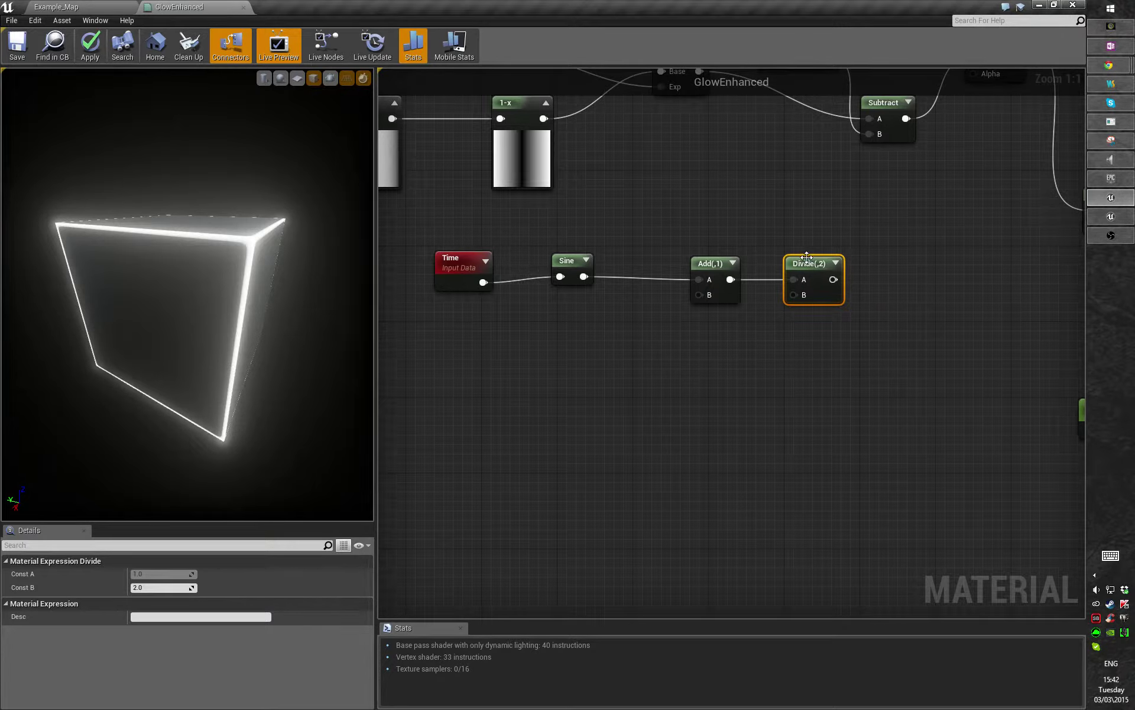
pyautogui.click(447, 268)
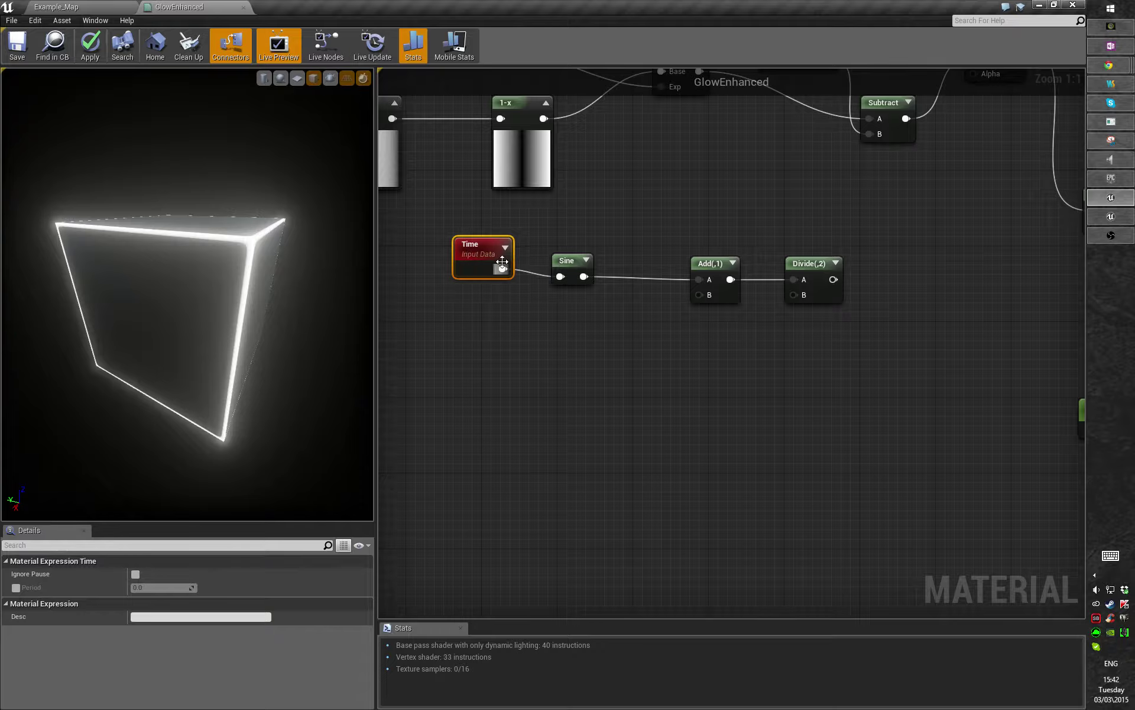
pyautogui.moveTo(491, 260); pyautogui.dragTo(500, 275)
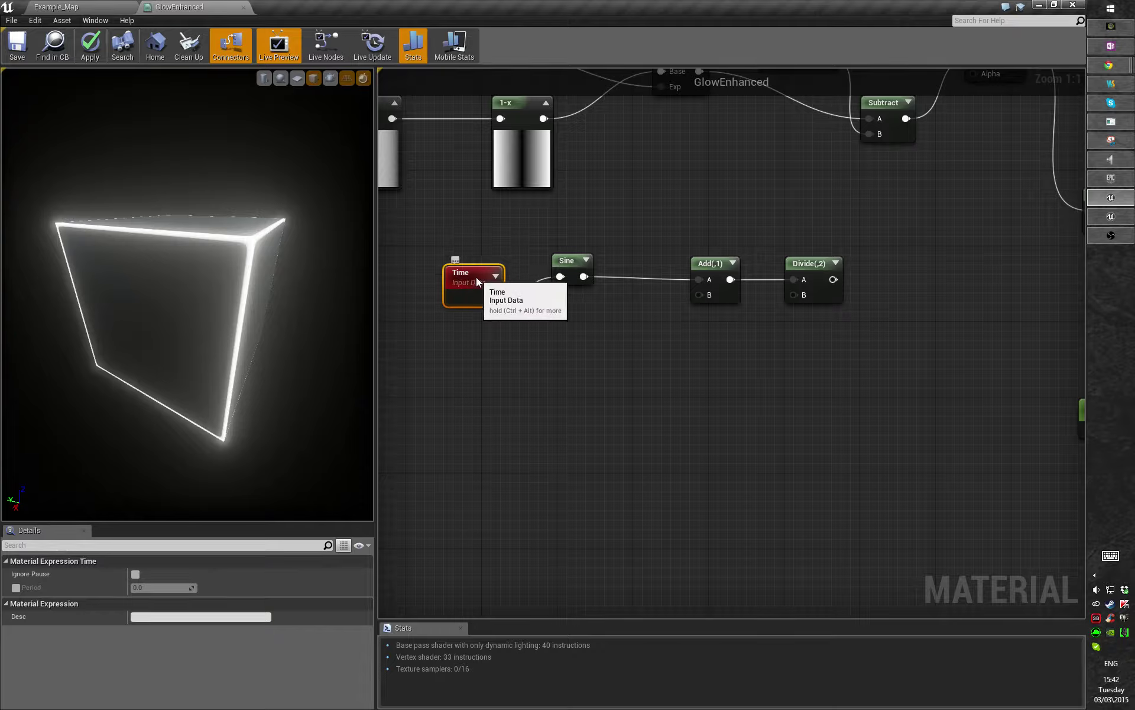
# - Preview the Divide node's output on the cube, and stop previewing it
pyautogui.click(797, 285)
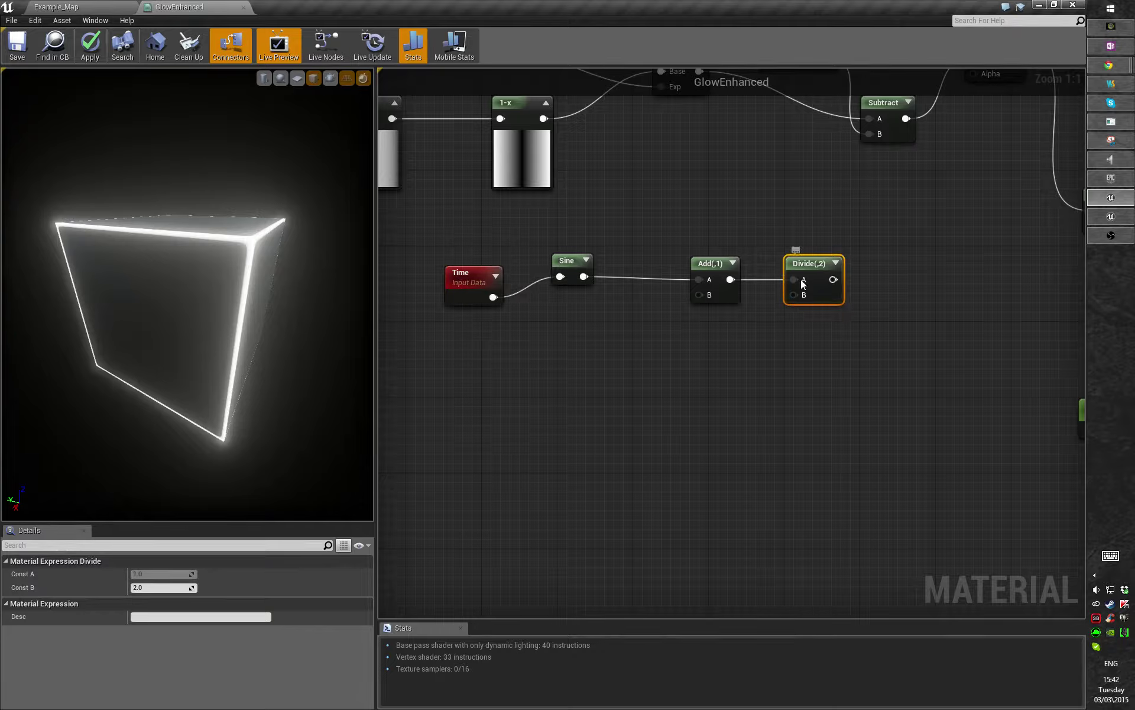
pyautogui.rightClick(792, 263)
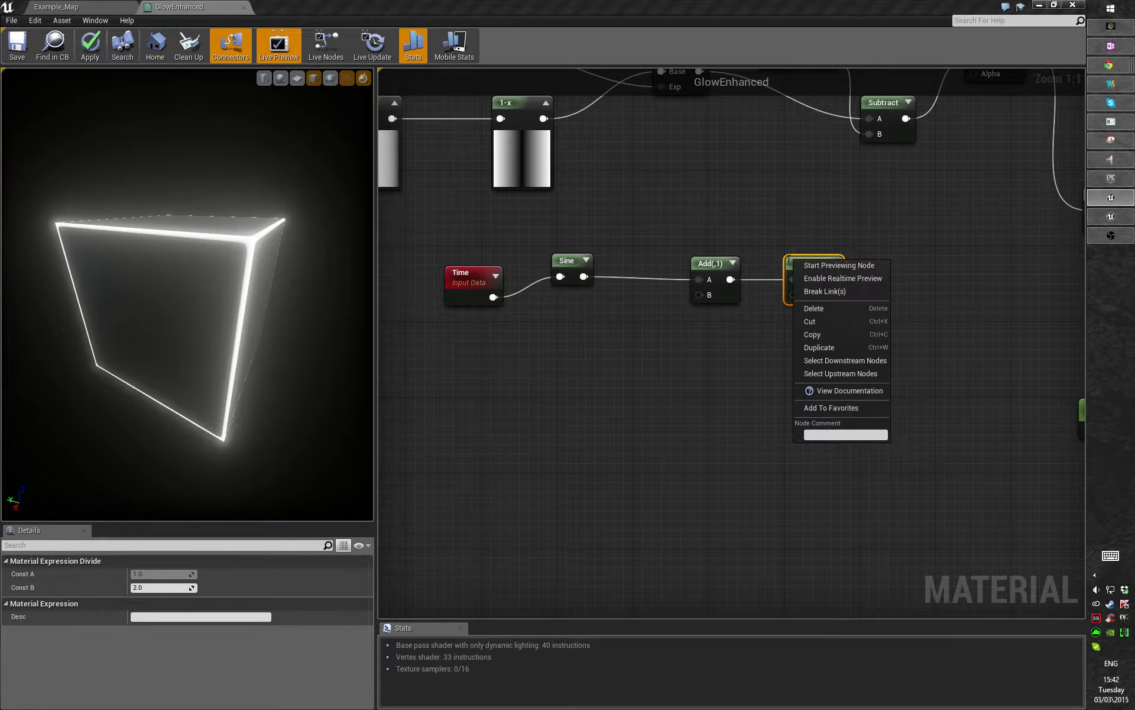
pyautogui.click(823, 261)
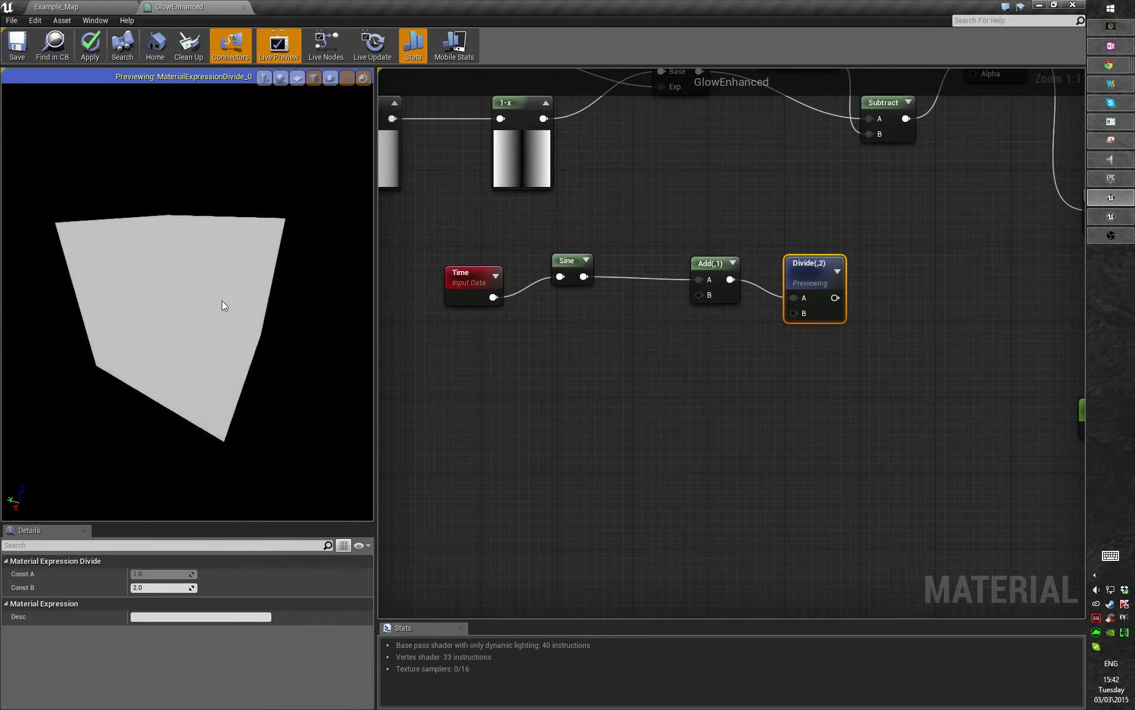
pyautogui.rightClick(808, 254)
pyautogui.click(708, 243)
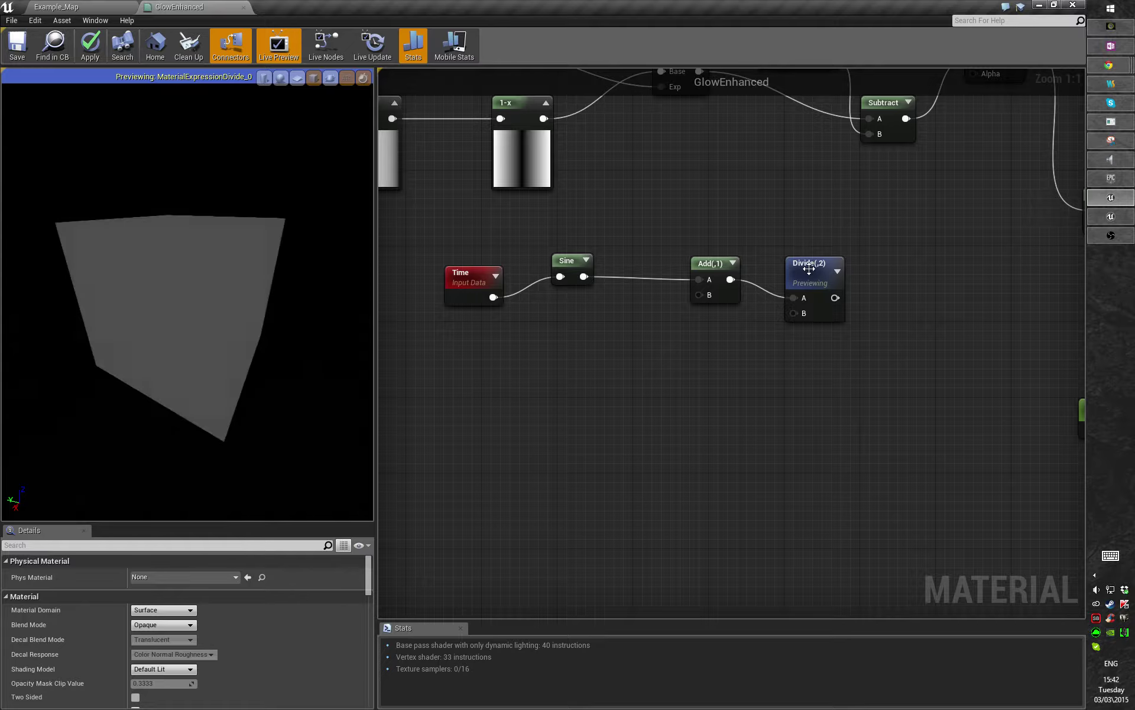
pyautogui.rightClick(809, 269)
pyautogui.click(824, 276)
# - Line up the Time node's output with the Sine node's input
pyautogui.moveTo(464, 273); pyautogui.dragTo(455, 255)
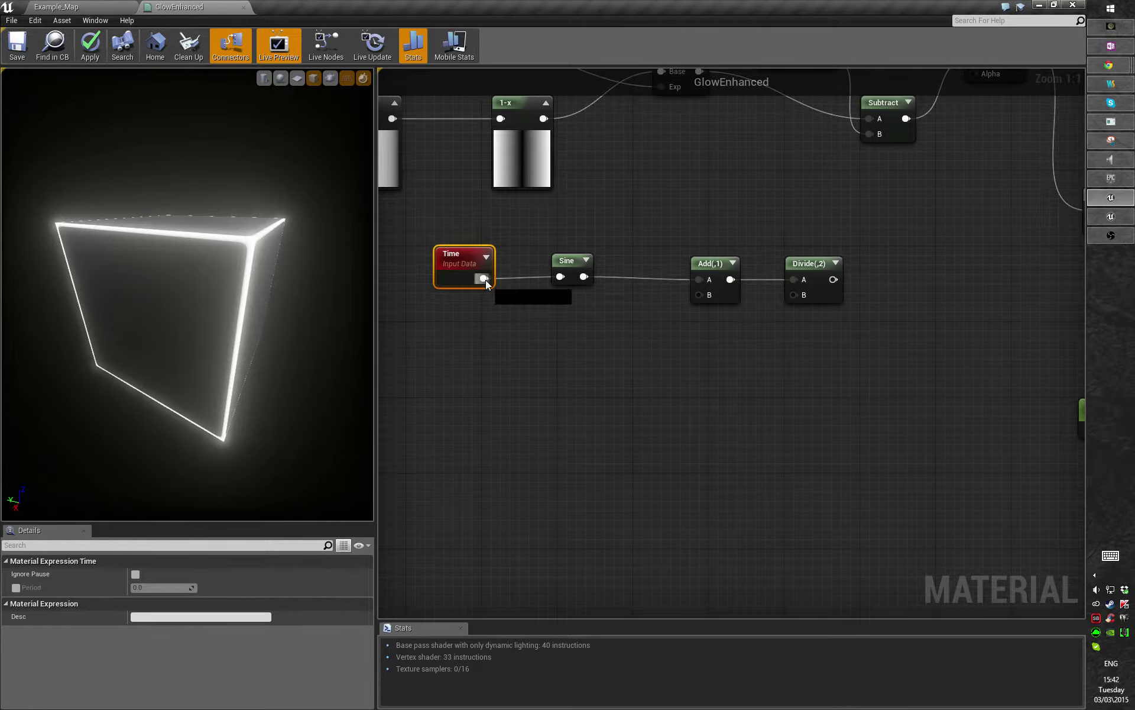
# - Add a Cosine node fed by the Time node's output, and set its period to 5
pyautogui.moveTo(485, 279); pyautogui.dragTo(608, 358)
pyautogui.write('cos')
pyautogui.press('Return')
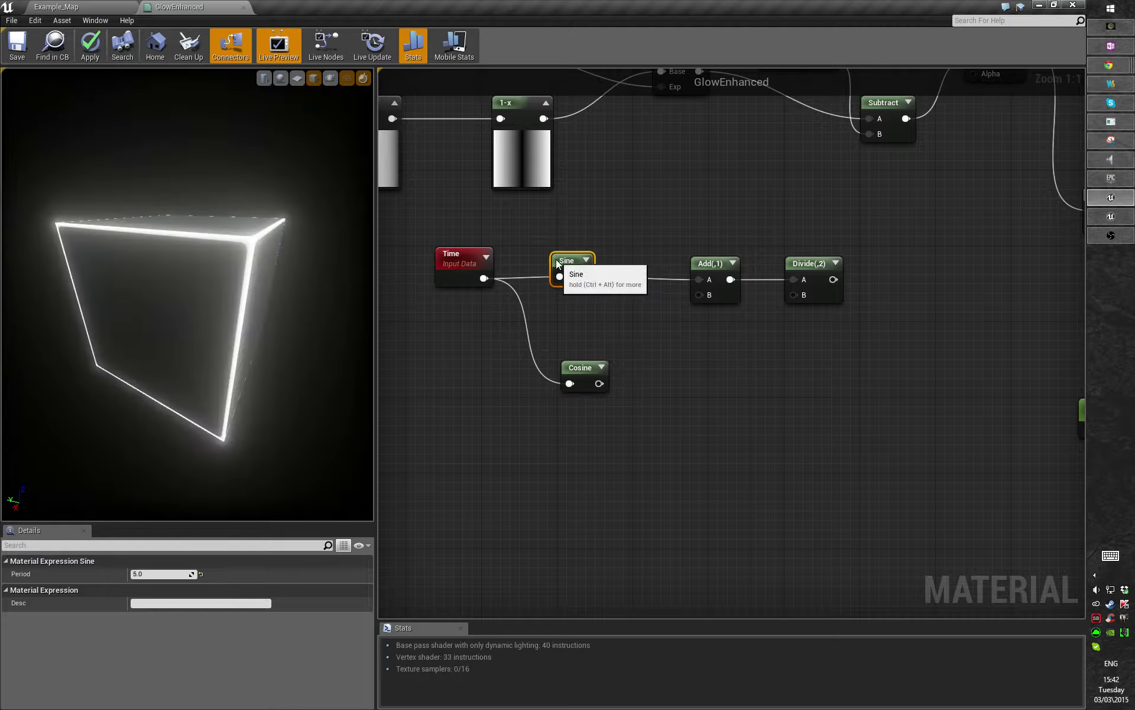
pyautogui.click(149, 573)
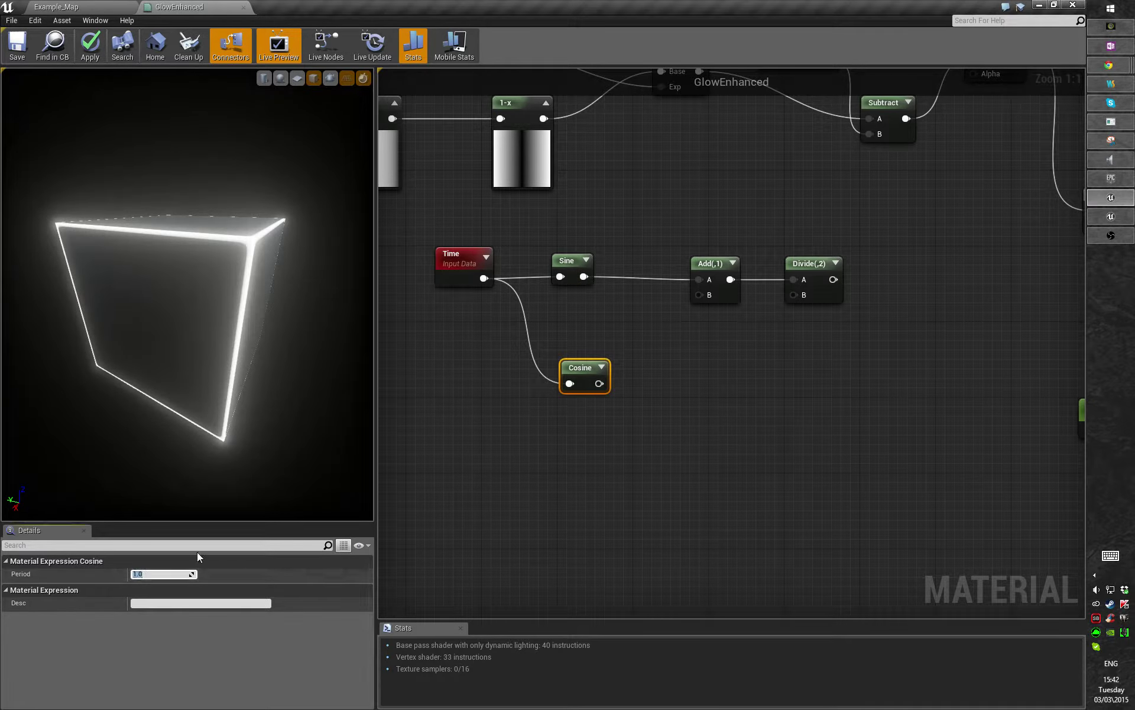
pyautogui.write('5')
pyautogui.press('Return')
# - Duplicate the Add and Divide pair below the originals, and connect the Cosine node's output to the copied Add node's A input
pyautogui.moveTo(770, 372); pyautogui.dragTo(696, 383, button='right')
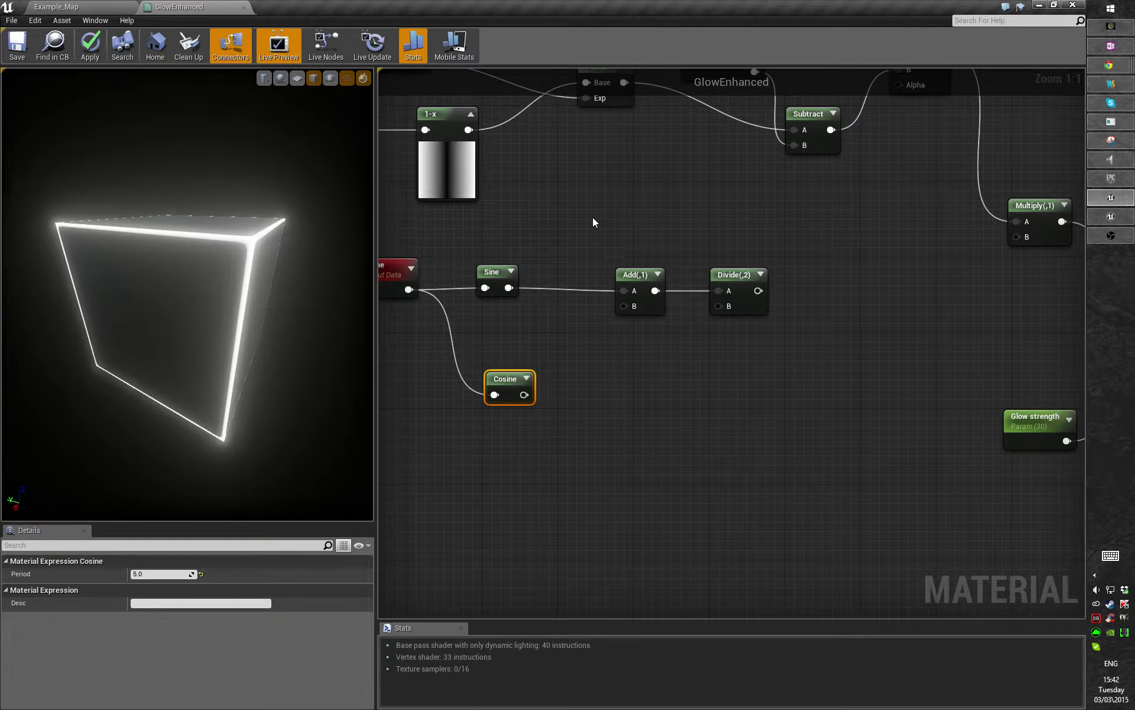
pyautogui.moveTo(599, 367); pyautogui.dragTo(625, 361, button='right')
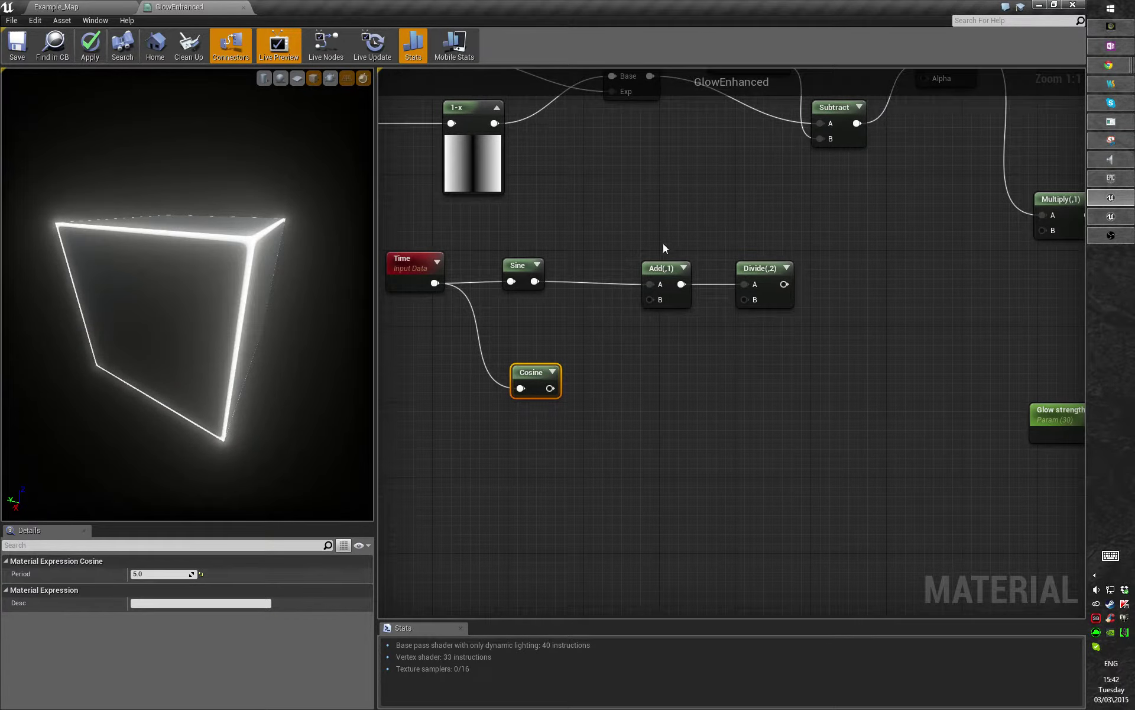
pyautogui.moveTo(664, 247); pyautogui.dragTo(841, 342)
pyautogui.hotkey('ctrl', 'c')
pyautogui.hotkey('ctrl', 'v')
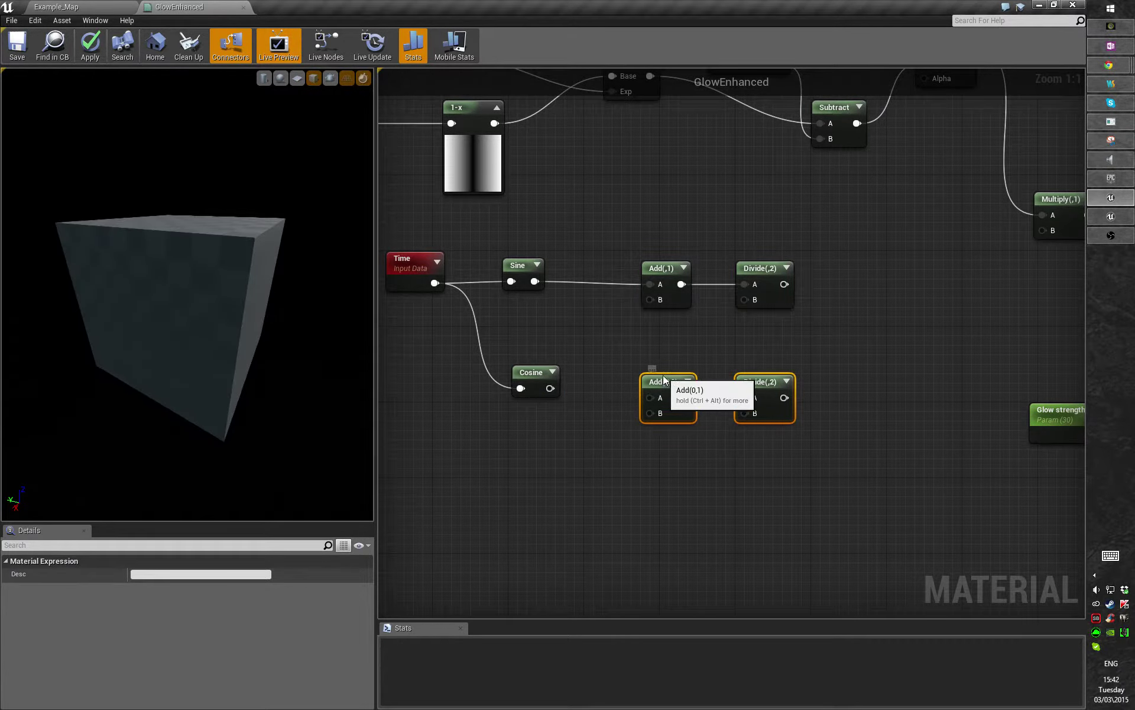
pyautogui.moveTo(650, 397); pyautogui.dragTo(537, 399)
pyautogui.click(676, 353)
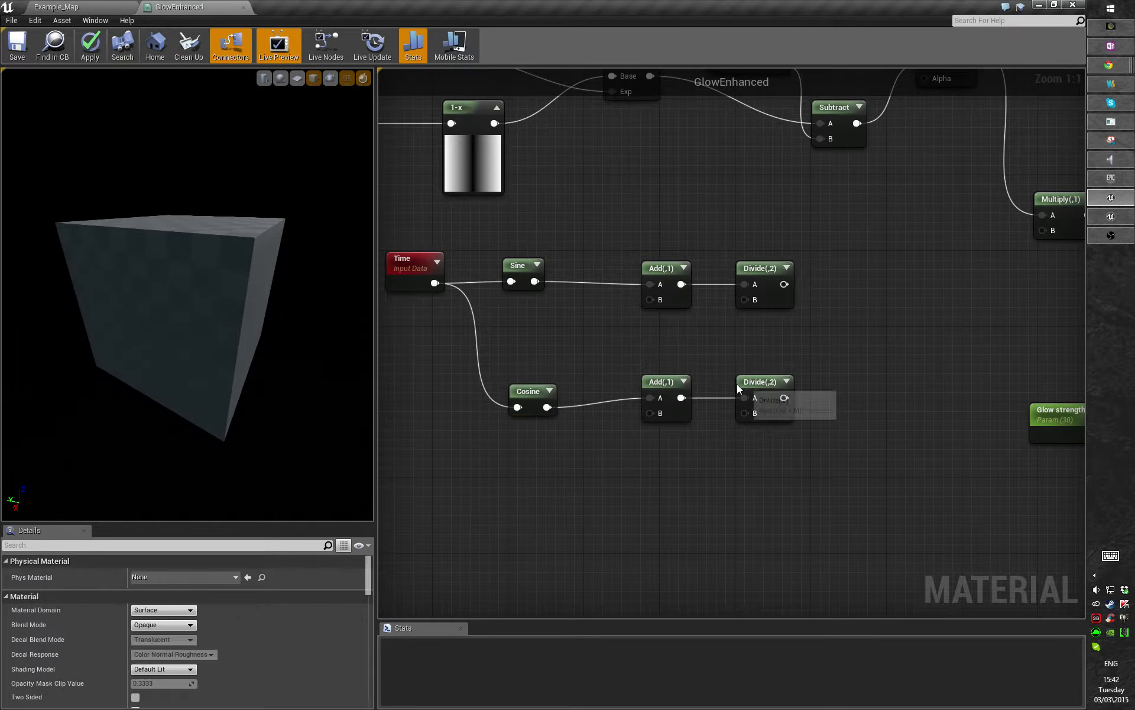
# - Preview the cosine chain's Divide node on the cube, and stop previewing it
pyautogui.rightClick(756, 381)
pyautogui.click(765, 385)
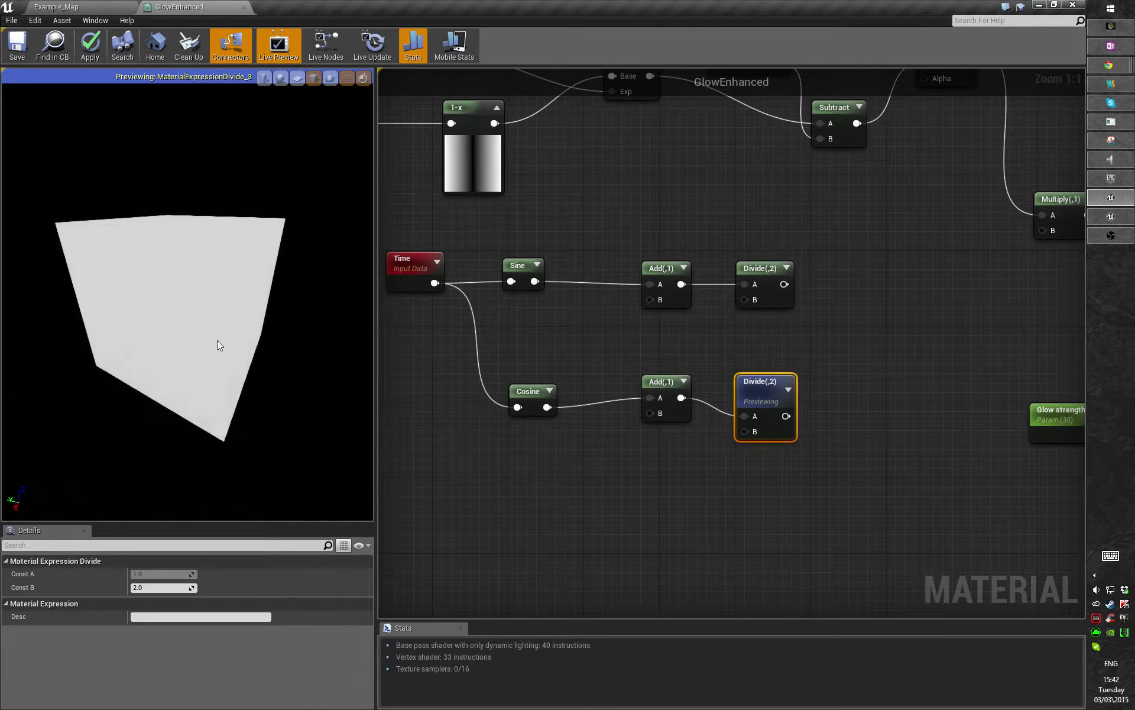
pyautogui.moveTo(762, 390); pyautogui.dragTo(758, 388, button='right')
pyautogui.rightClick(730, 383)
pyautogui.click(729, 381)
pyautogui.rightClick(744, 384)
pyautogui.click(757, 390)
# - Expand the preview thumbnails of both Divide nodes, and enable live nodes and live update
pyautogui.click(758, 267)
pyautogui.click(783, 266)
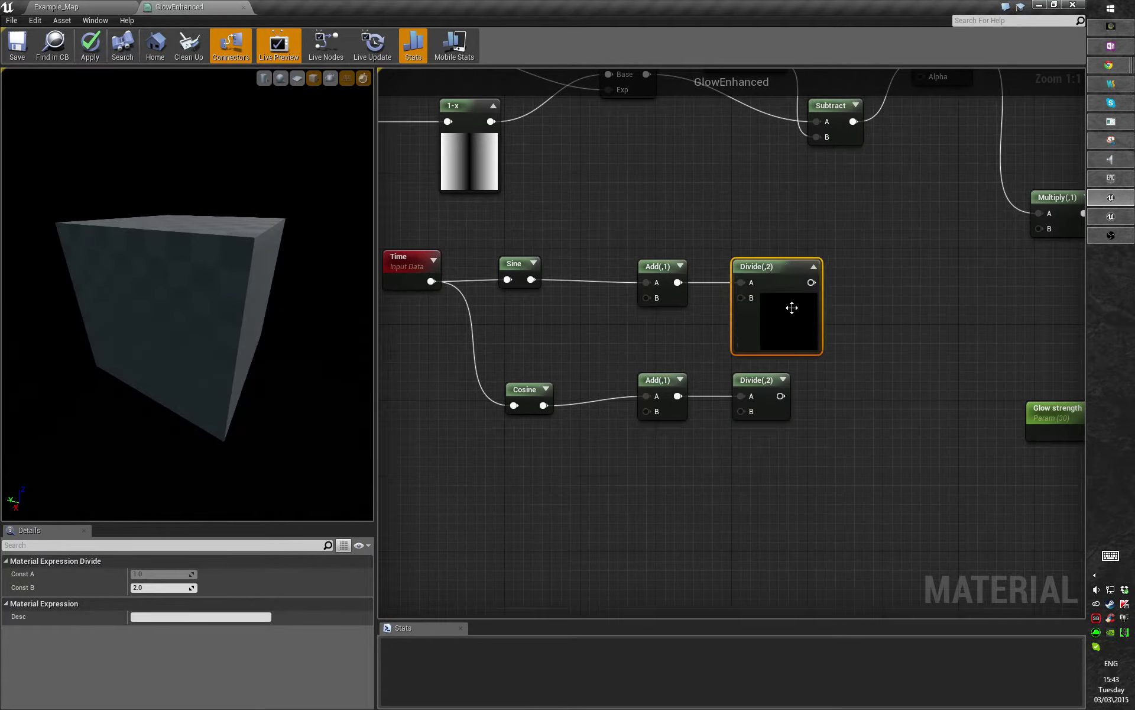
pyautogui.click(783, 380)
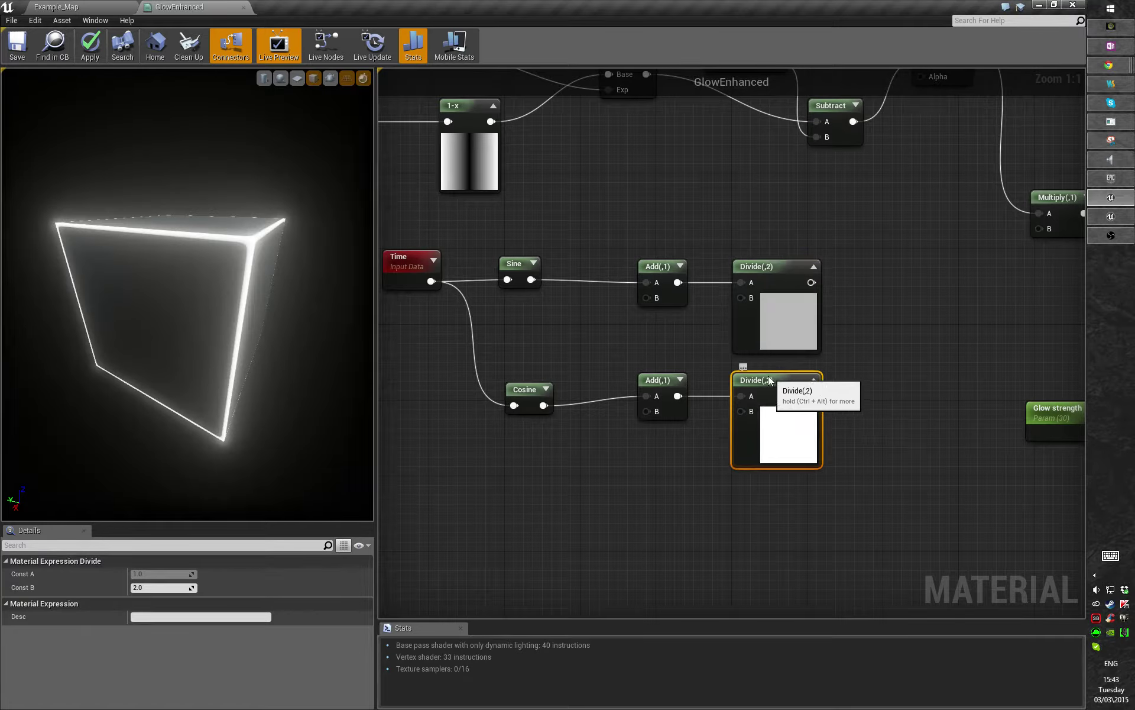
pyautogui.click(325, 45)
pyautogui.click(372, 45)
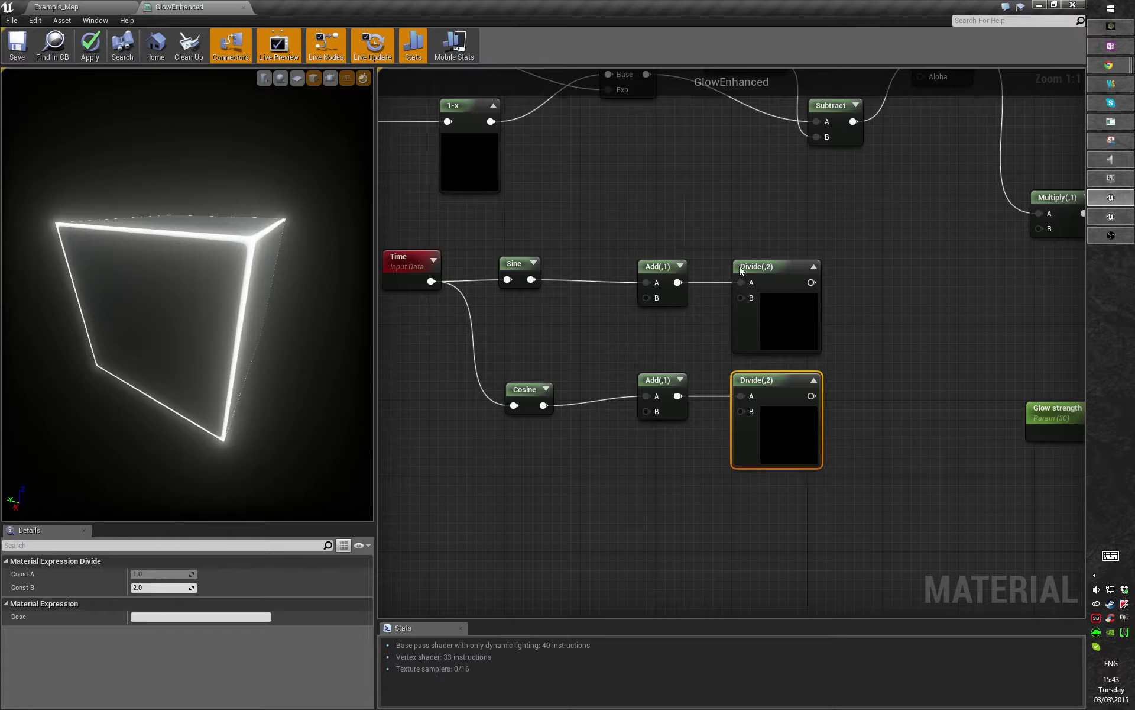
# - Compare the animated thumbnails of the sine and cosine Divide nodes, and turn off live nodes and live update
pyautogui.moveTo(766, 304); pyautogui.dragTo(715, 312, button='right')
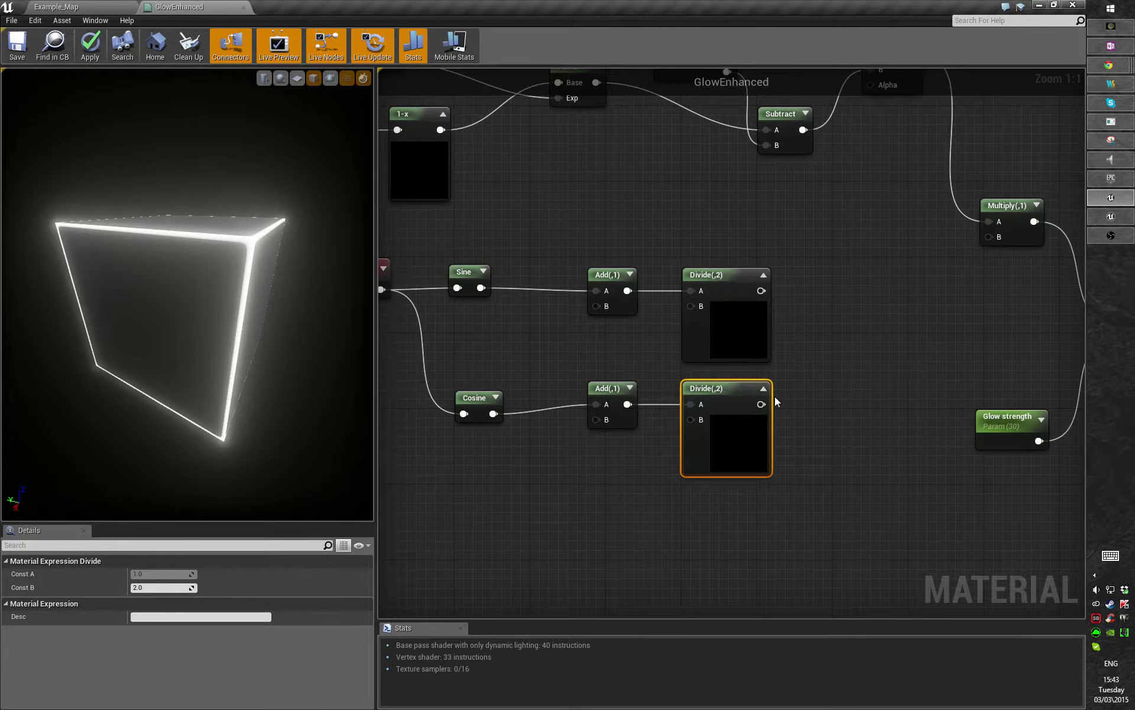
pyautogui.moveTo(665, 368); pyautogui.dragTo(672, 362, button='right')
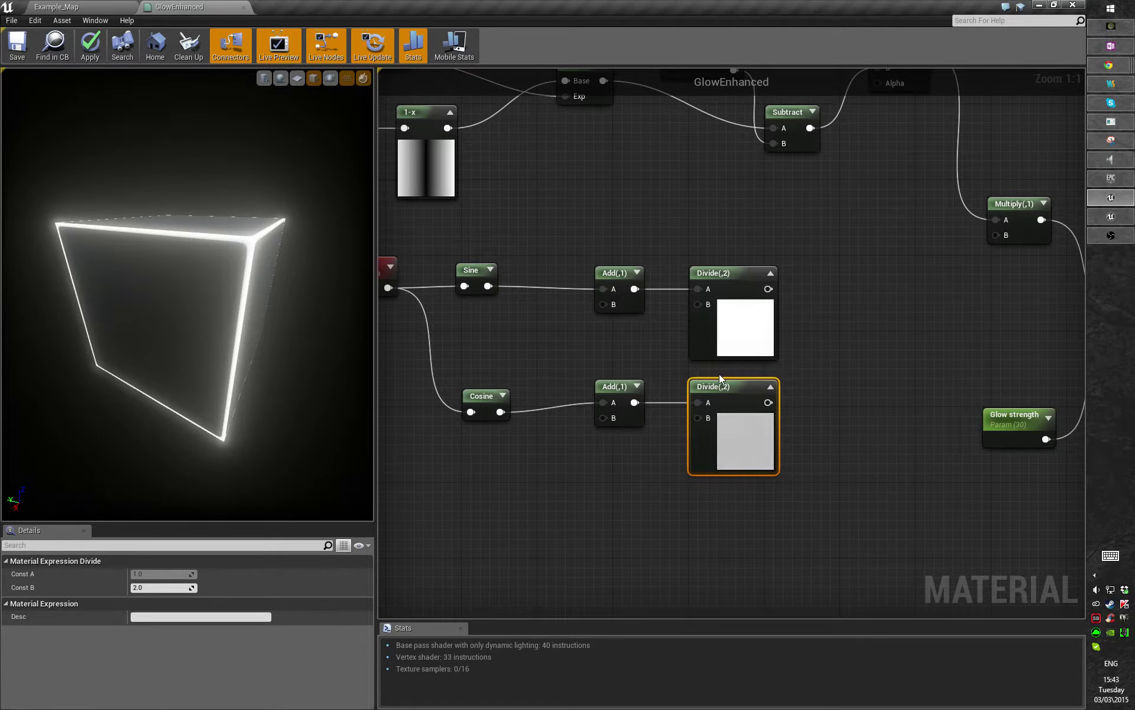
pyautogui.moveTo(663, 340); pyautogui.dragTo(661, 307, button='right')
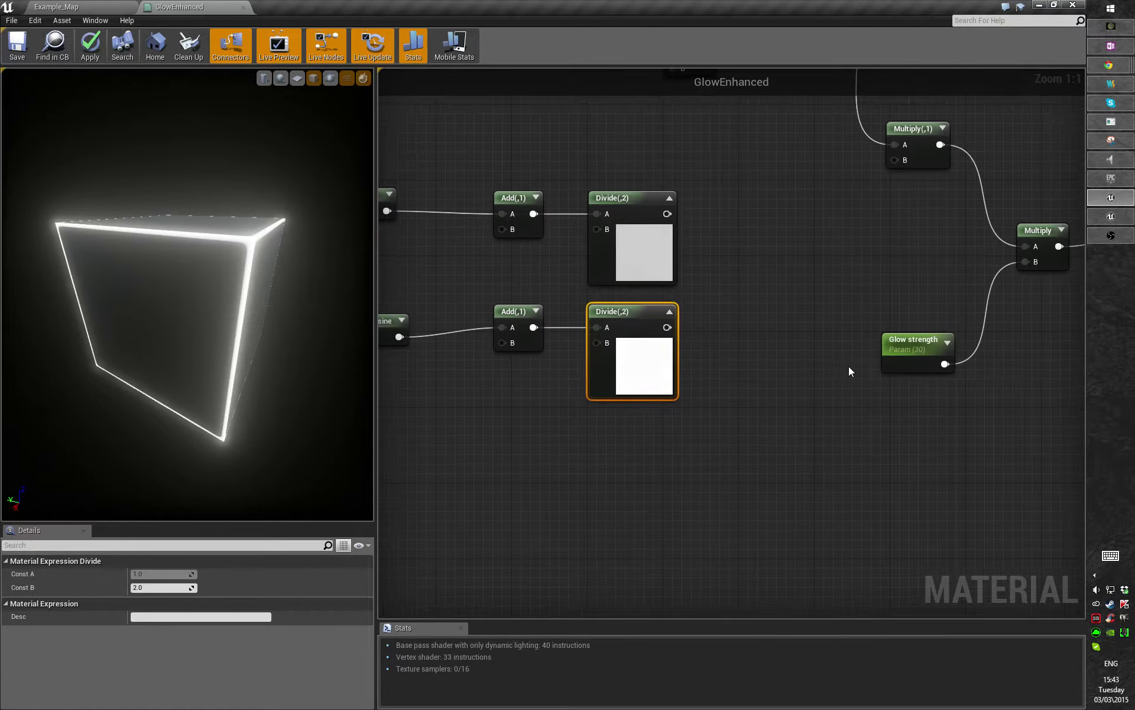
pyautogui.scroll(-2, 762, 424)
pyautogui.scroll(2, 686, 323)
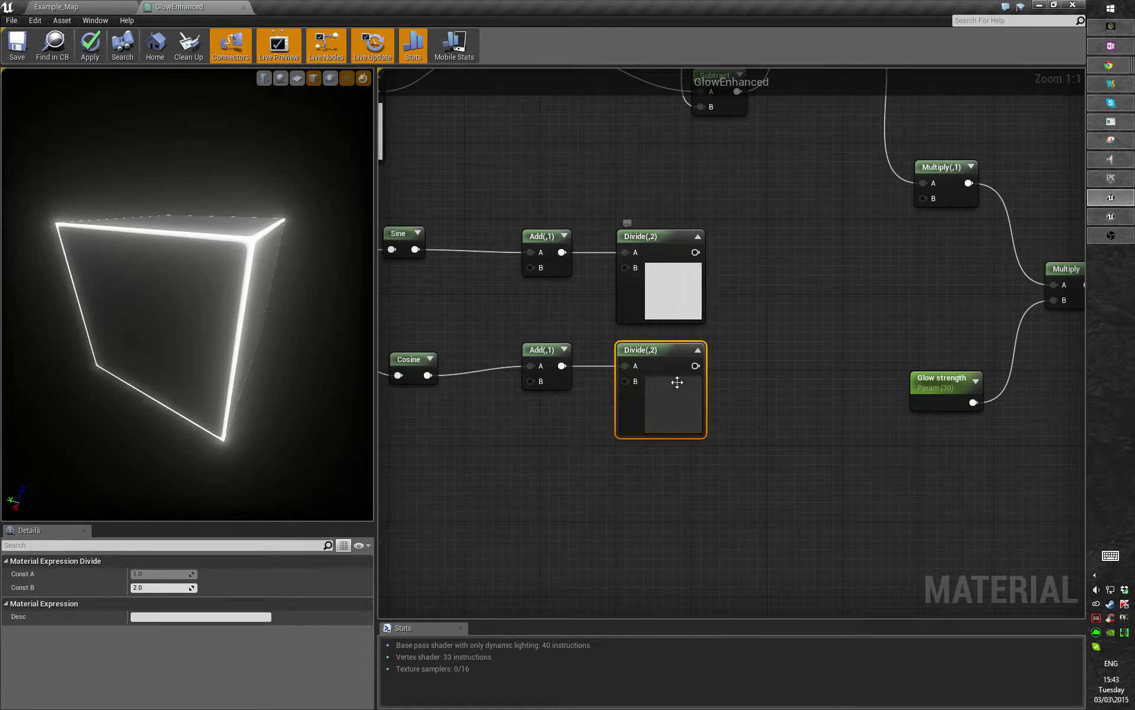
pyautogui.moveTo(778, 412); pyautogui.dragTo(782, 492, button='right')
pyautogui.moveTo(648, 427); pyautogui.dragTo(780, 274, button='right')
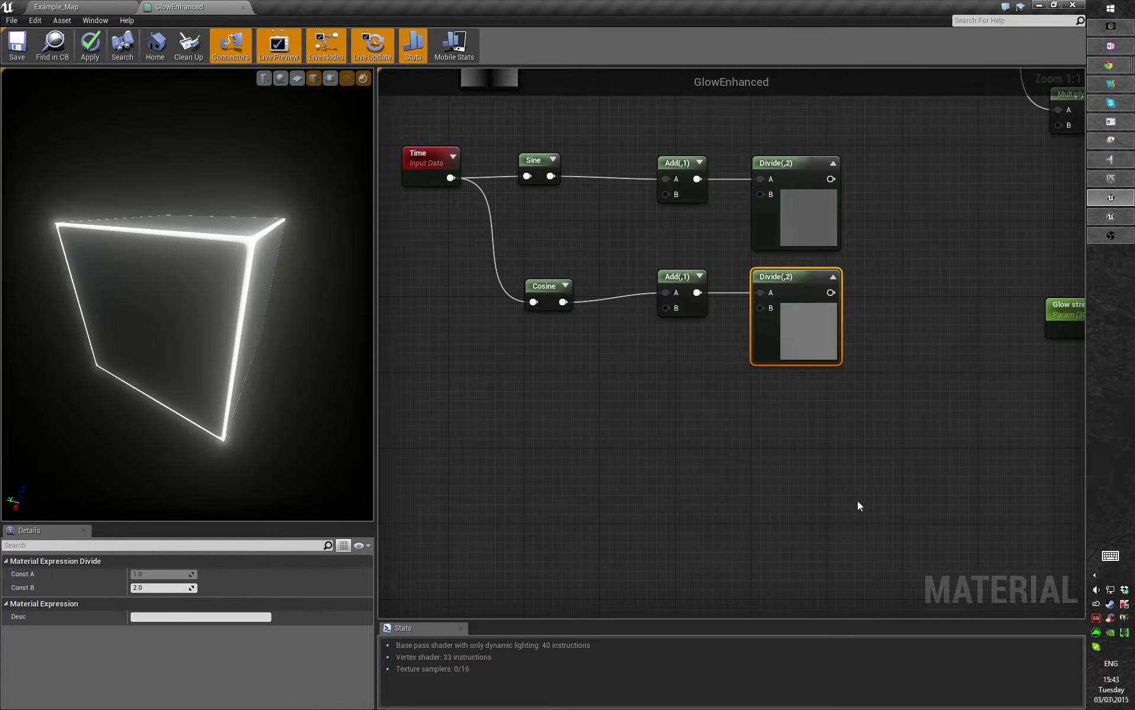
pyautogui.moveTo(856, 490); pyautogui.dragTo(794, 584, button='right')
pyautogui.click(326, 45)
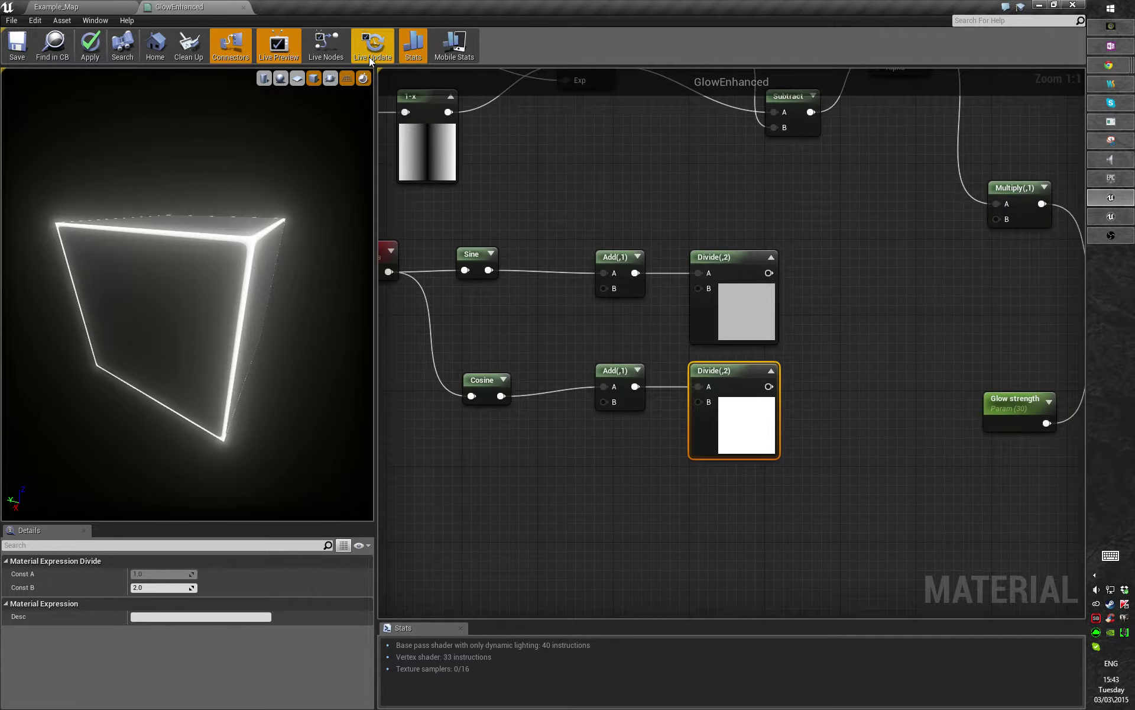
# - Duplicate the Sine, Add and Divide chain, and place the copy below the Cosine chain
pyautogui.moveTo(600, 260); pyautogui.dragTo(691, 232, button='right')
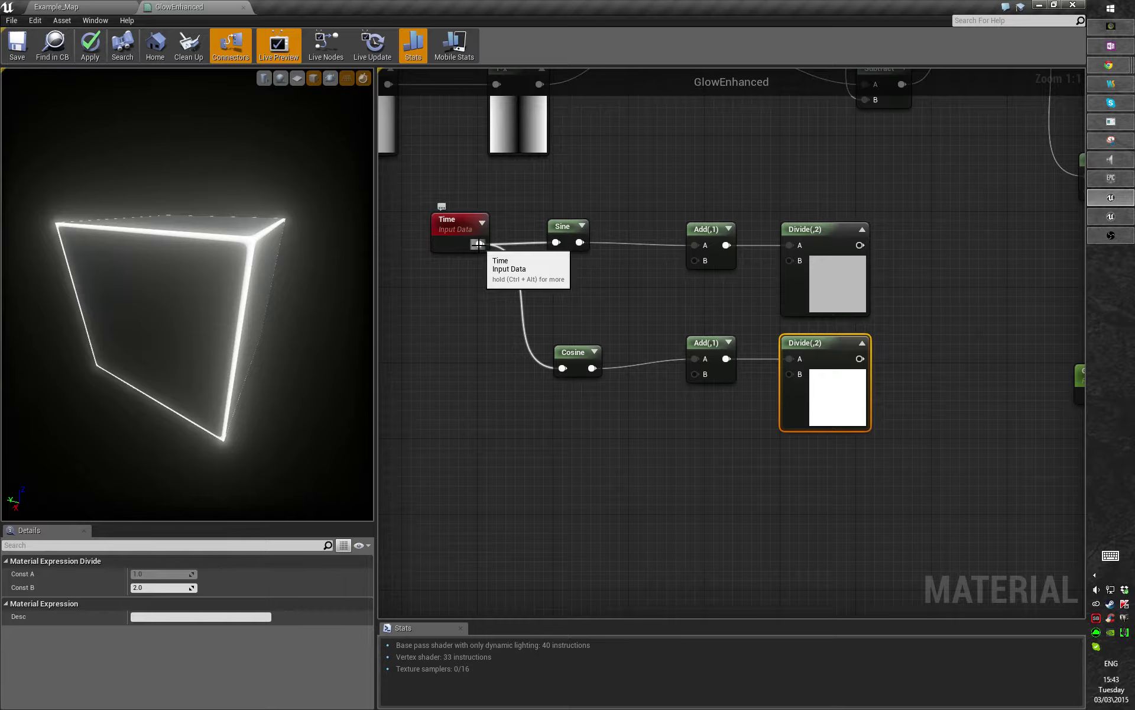
pyautogui.moveTo(545, 172); pyautogui.dragTo(786, 253)
pyautogui.hotkey('ctrl', 'c')
pyautogui.hotkey('ctrl', 'v')
pyautogui.moveTo(686, 447); pyautogui.dragTo(712, 463)
pyautogui.click(651, 438)
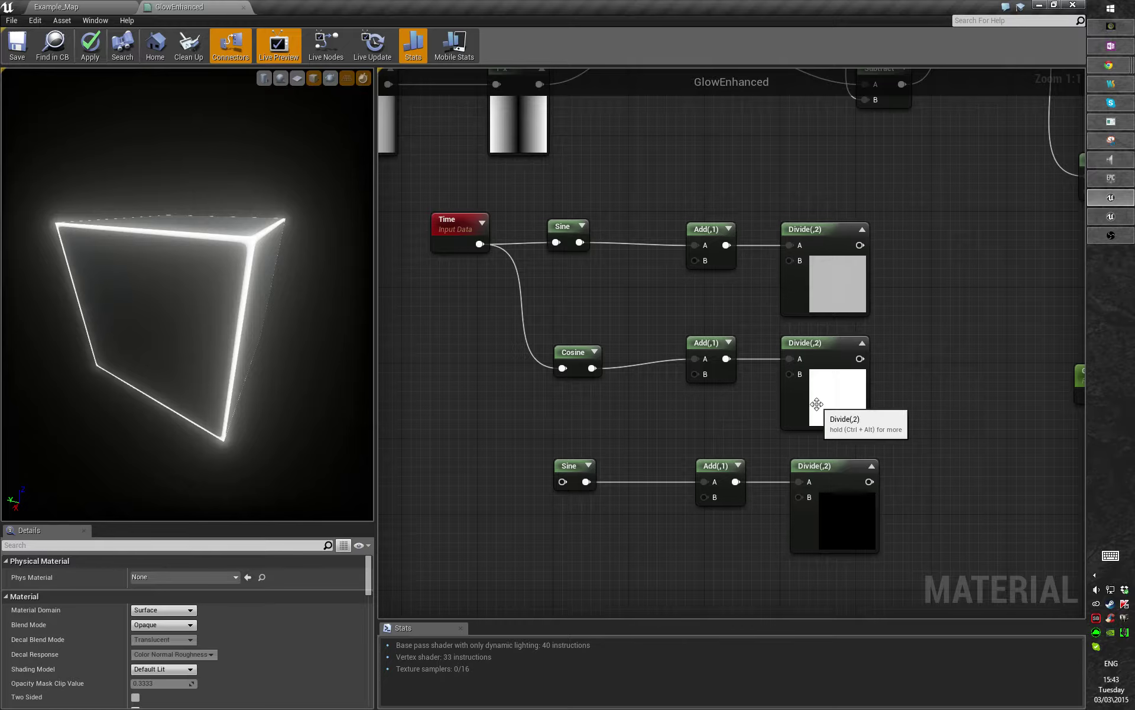
# - Add a Constant3Vector node in the empty area below and before the Time node
pyautogui.moveTo(728, 347); pyautogui.dragTo(687, 328, button='right')
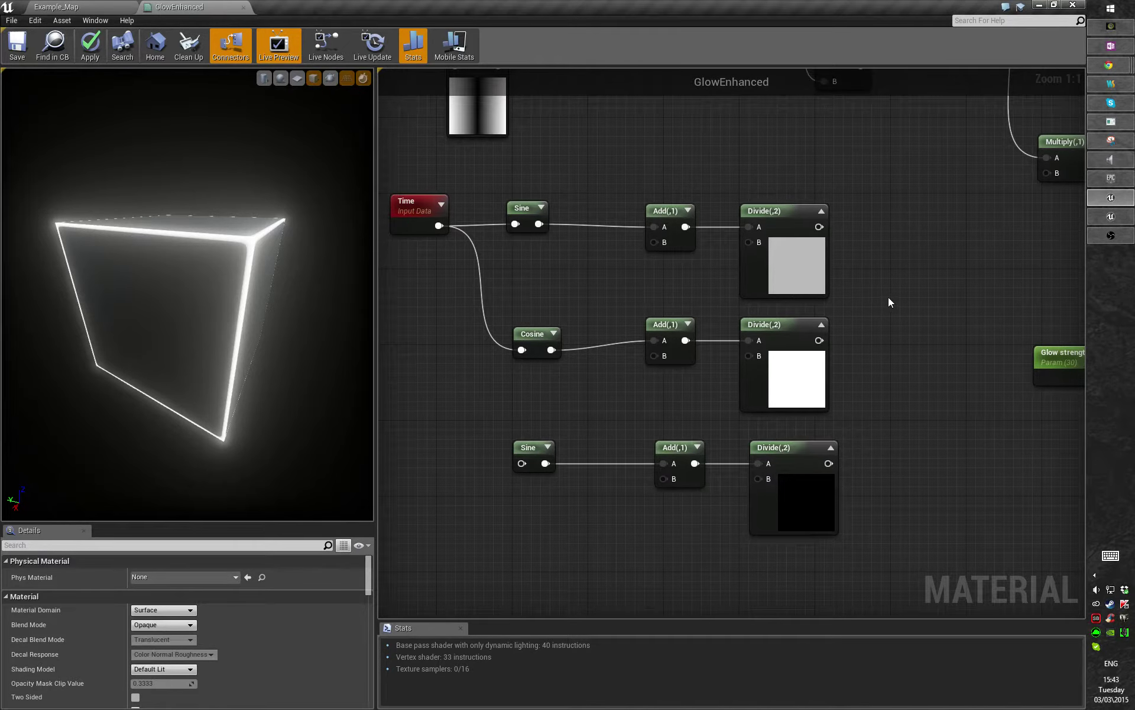
pyautogui.moveTo(888, 298); pyautogui.dragTo(795, 339, button='right')
pyautogui.moveTo(516, 256); pyautogui.dragTo(744, 251, button='right')
pyautogui.rightClick(470, 381)
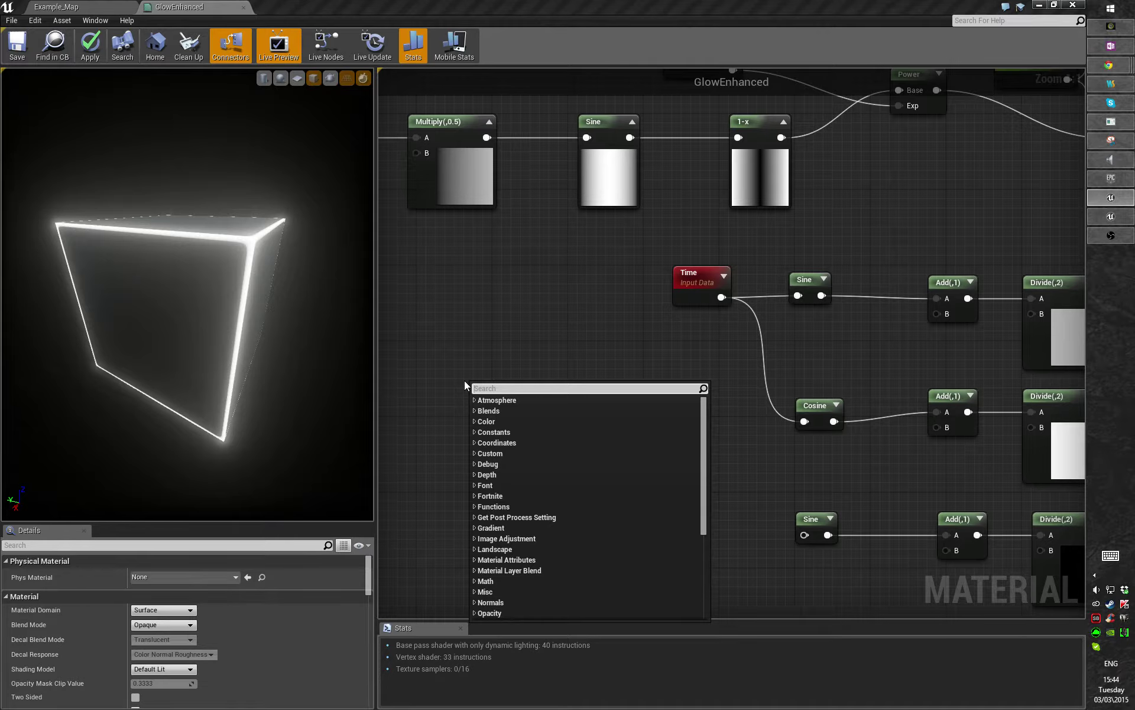
pyautogui.write('vector')
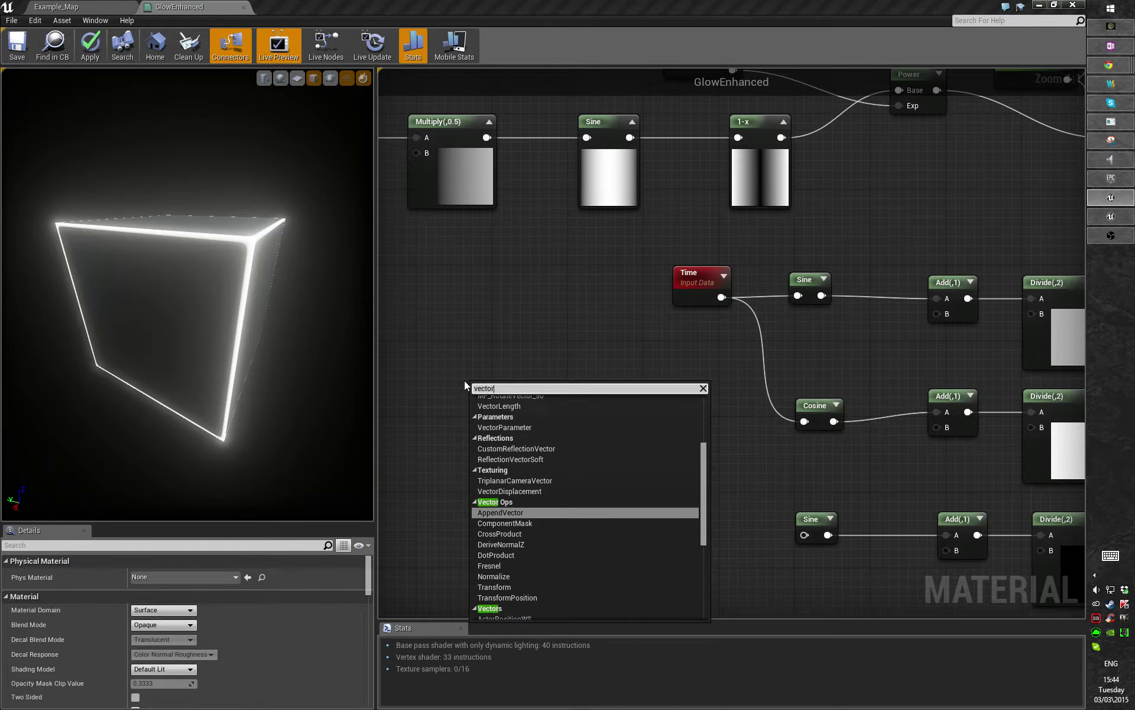
pyautogui.write(' con')
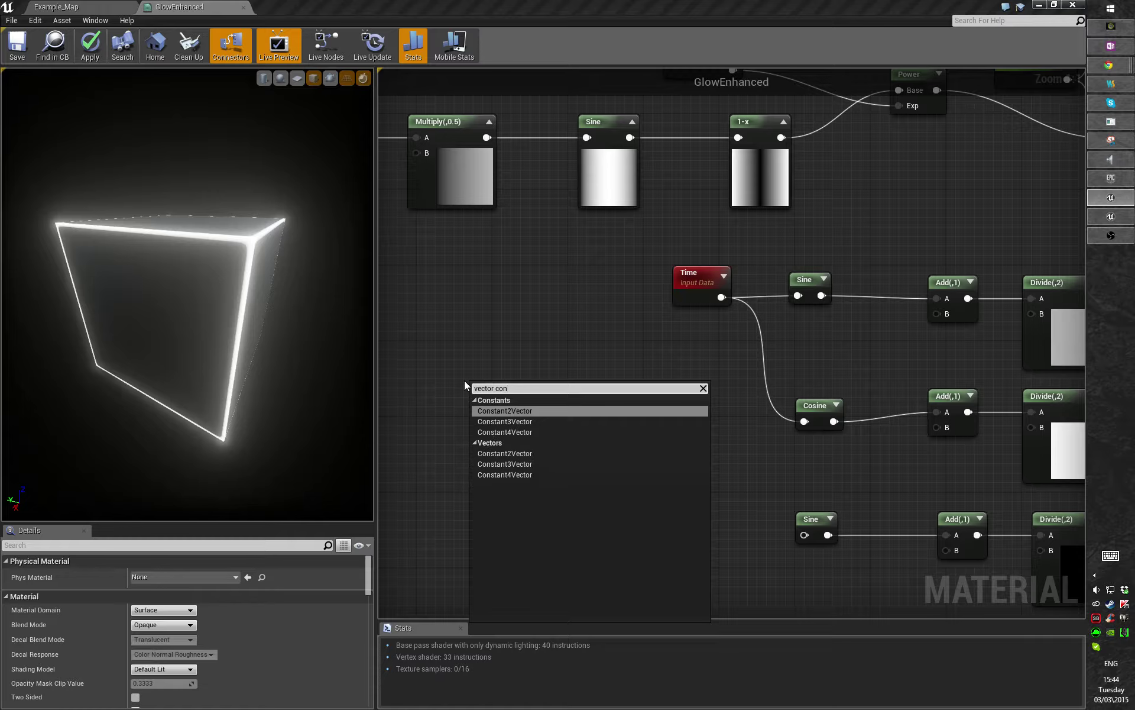
pyautogui.press('Down')
pyautogui.press('Return')
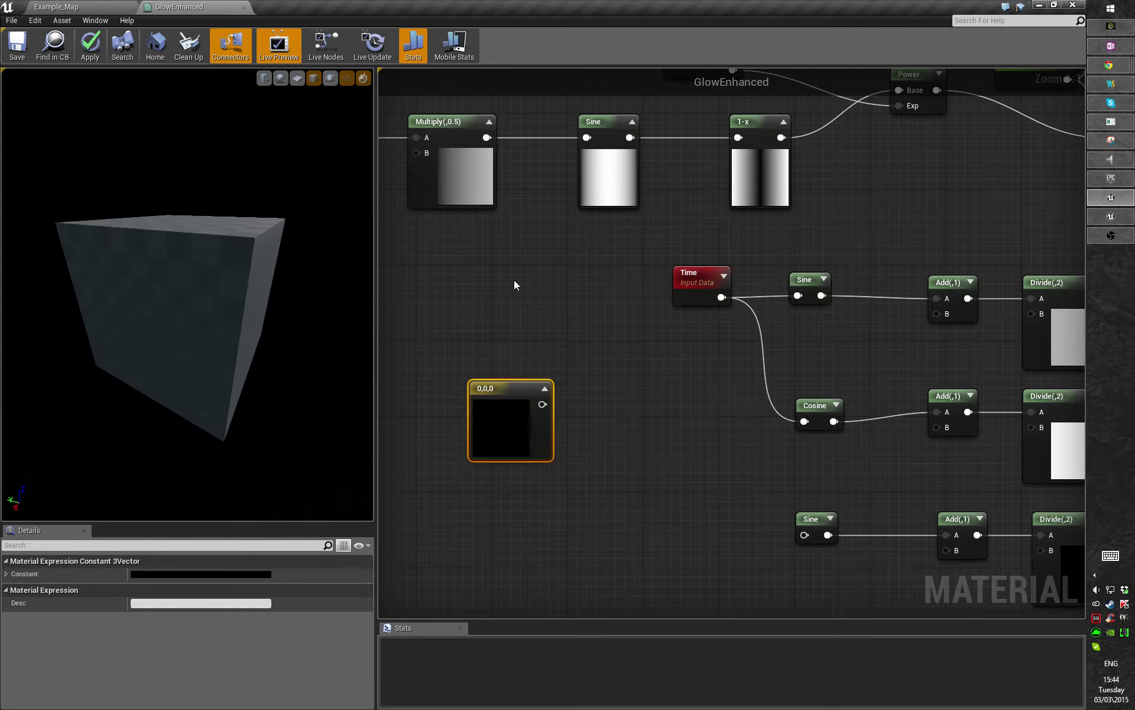
pyautogui.doubleClick(513, 417)
pyautogui.moveTo(644, 429); pyautogui.dragTo(640, 378)
pyautogui.moveTo(583, 448); pyautogui.dragTo(540, 422)
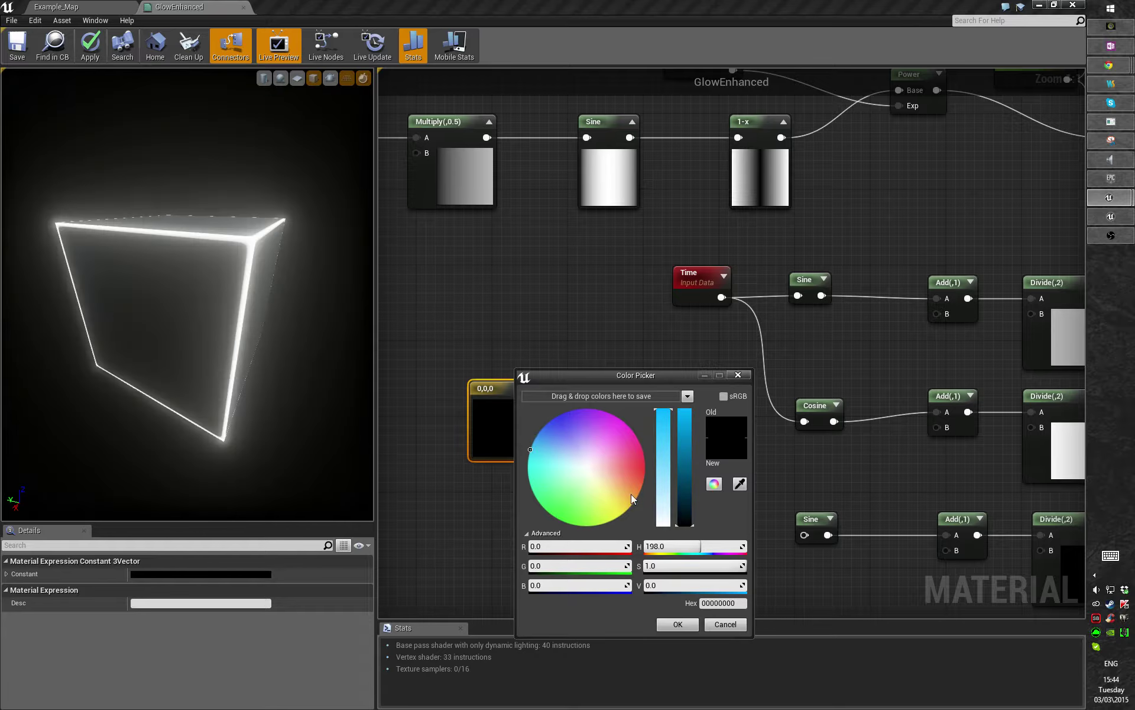
pyautogui.click(726, 624)
# - Move the constant vector node beside the glow's Multiply node, and connect its output to that node's B input
pyautogui.moveTo(545, 339); pyautogui.dragTo(446, 431, button='right')
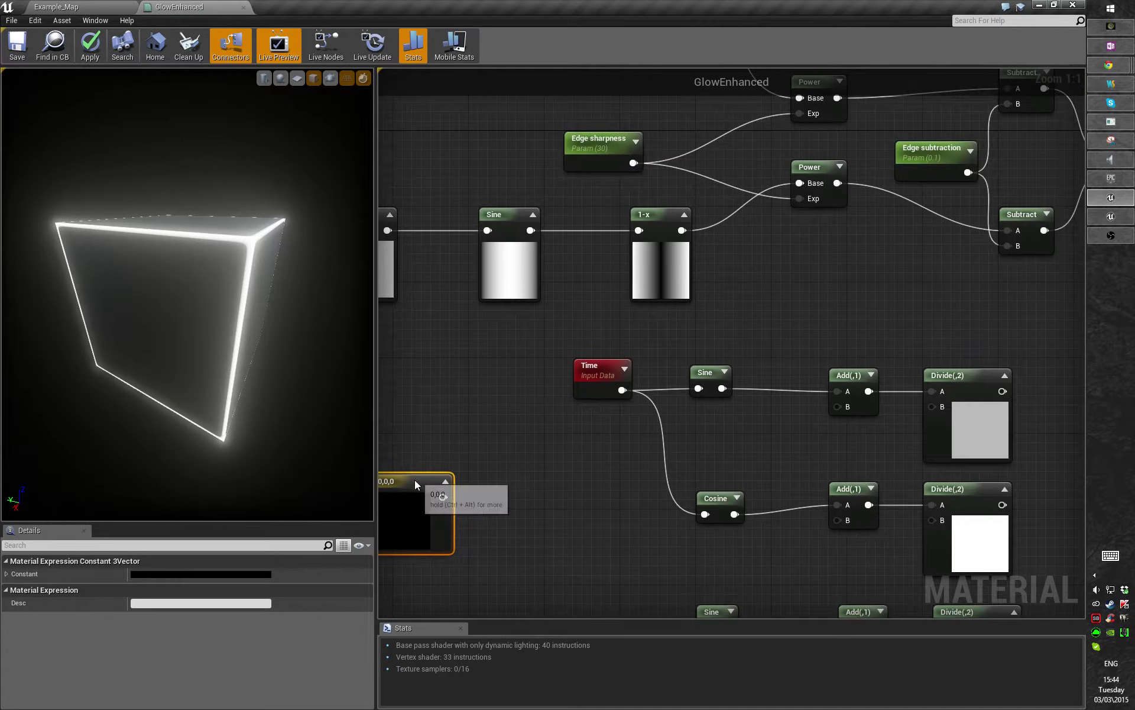
pyautogui.moveTo(415, 485); pyautogui.dragTo(894, 311)
pyautogui.moveTo(911, 275); pyautogui.dragTo(601, 269, button='right')
pyautogui.moveTo(569, 305); pyautogui.dragTo(920, 333)
pyautogui.moveTo(925, 332); pyautogui.dragTo(861, 351, button='right')
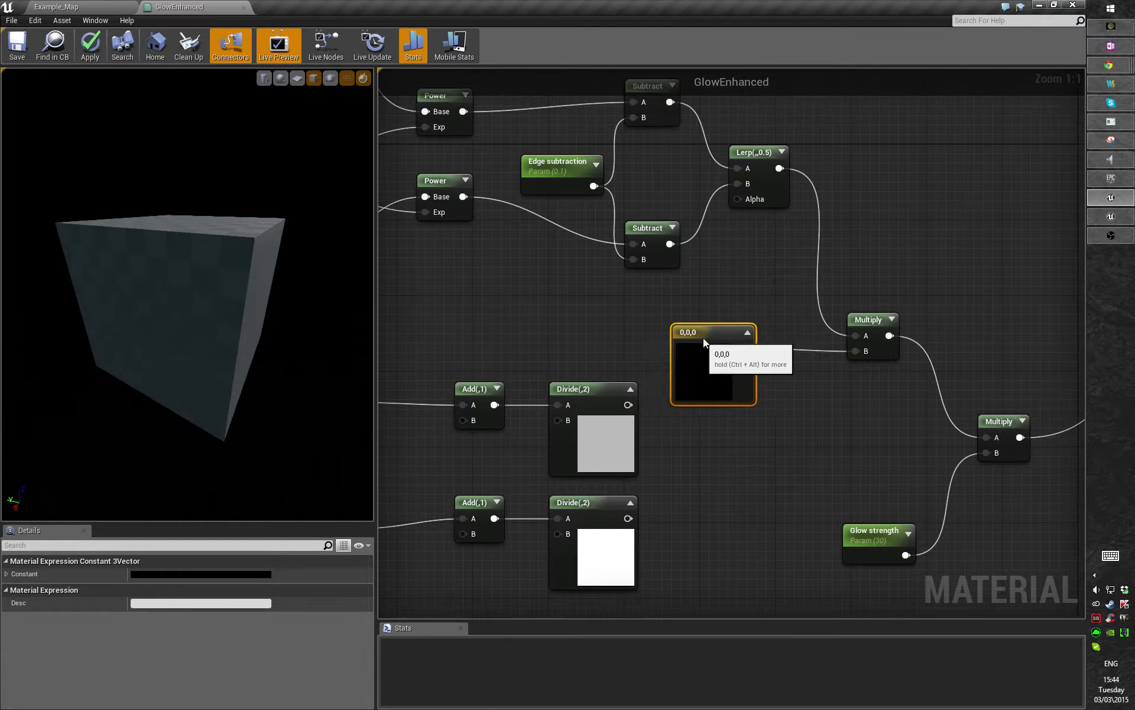
pyautogui.moveTo(708, 338); pyautogui.dragTo(712, 350)
# - Try a hue of 165 for the constant vector's color while orbiting the preview cube, and discard the color change
pyautogui.doubleClick(722, 379)
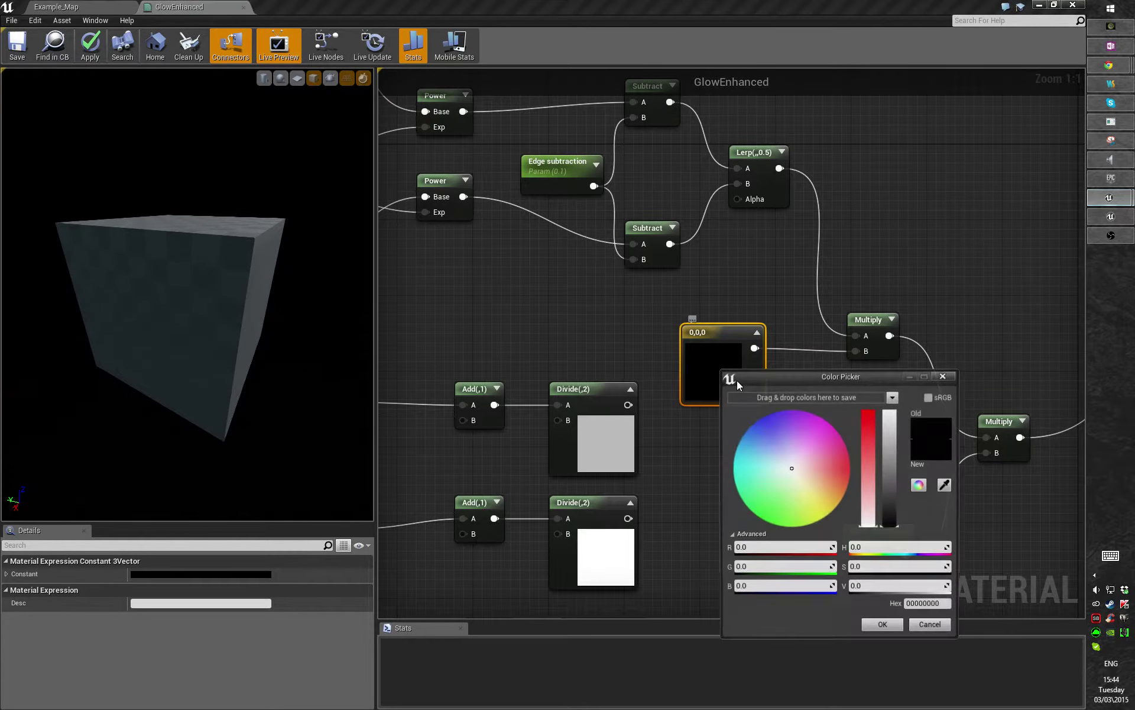
pyautogui.moveTo(749, 409); pyautogui.dragTo(698, 453)
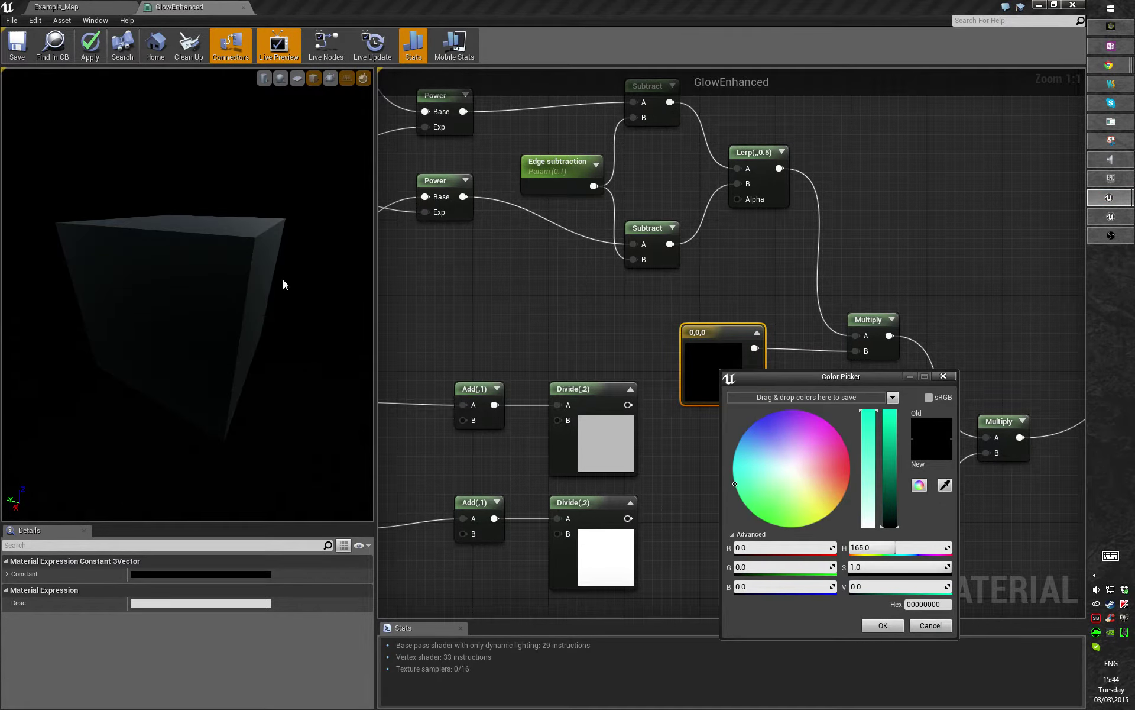
pyautogui.moveTo(281, 272); pyautogui.dragTo(259, 328)
pyautogui.click(948, 630)
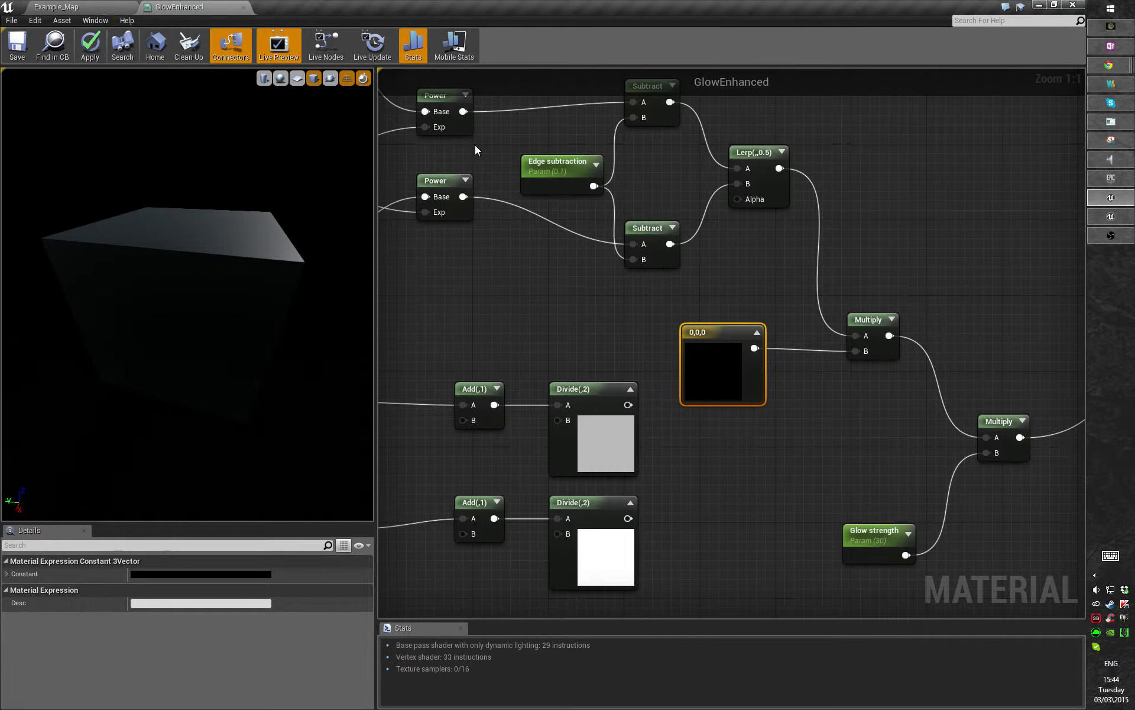
# - Switch to the Example_Map level and open the GlowEnhanced_Inst material instance from the GlowTutorial folder
pyautogui.moveTo(475, 150); pyautogui.dragTo(516, 168, button='right')
pyautogui.click(80, 9)
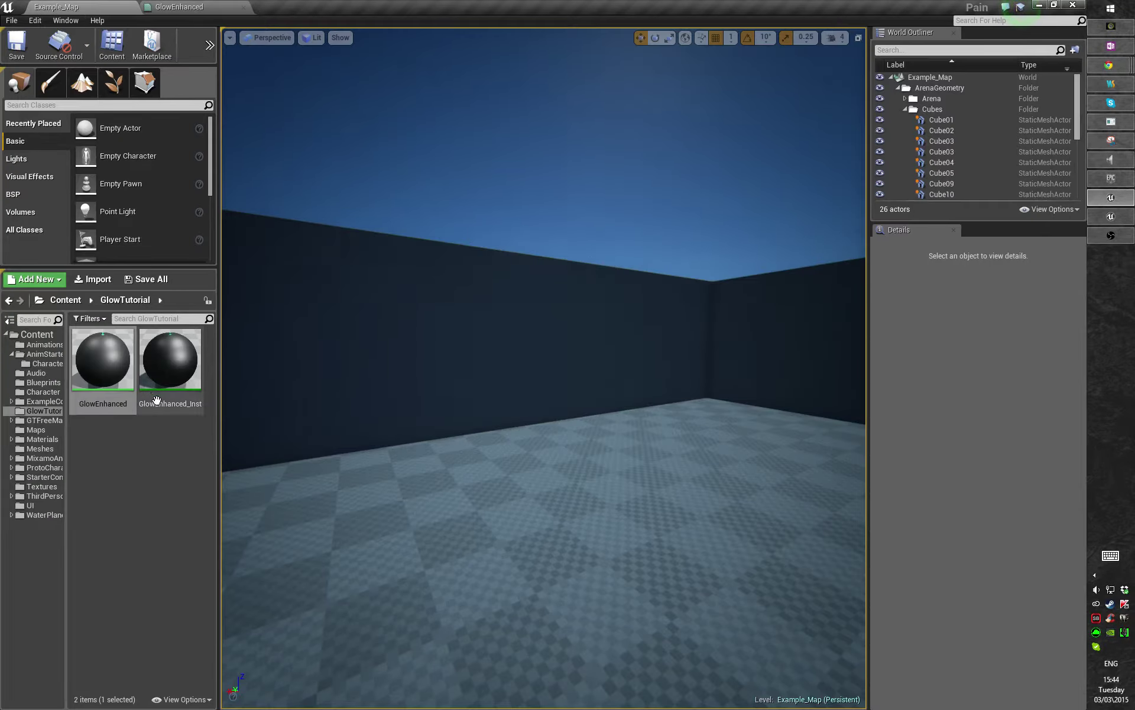
pyautogui.doubleClick(176, 352)
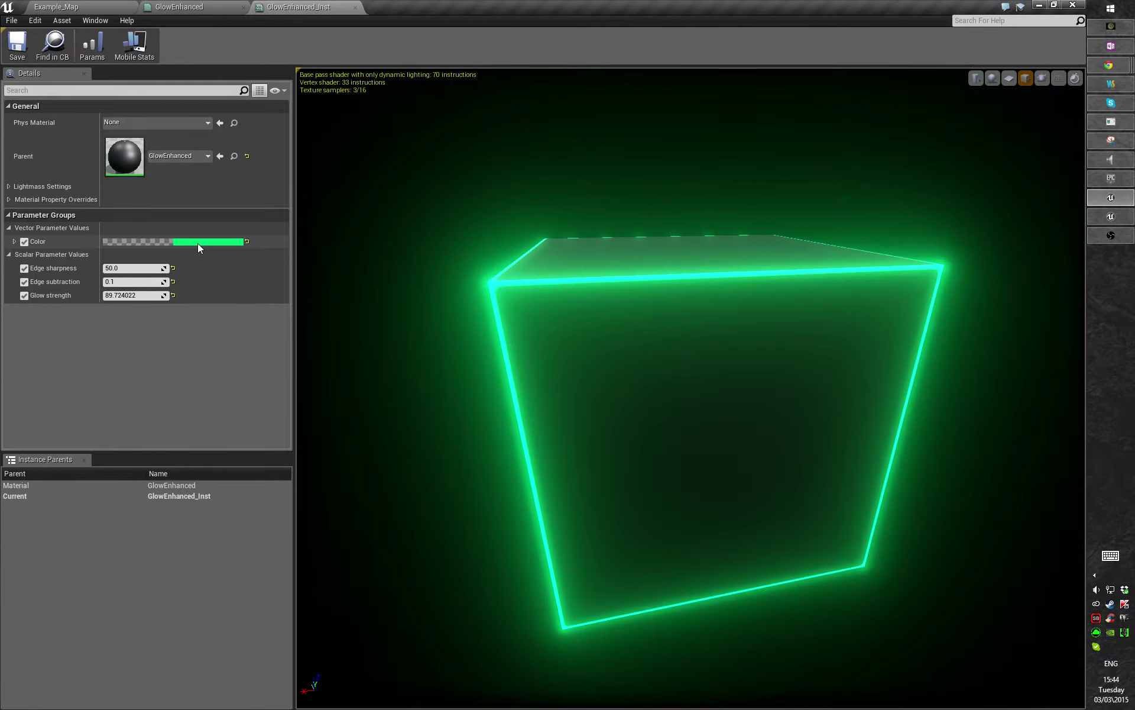
# - Try cyan and magenta hues for the instance's Color parameter, discard the change, and close the instance
pyautogui.click(198, 243)
pyautogui.moveTo(274, 352); pyautogui.dragTo(187, 335)
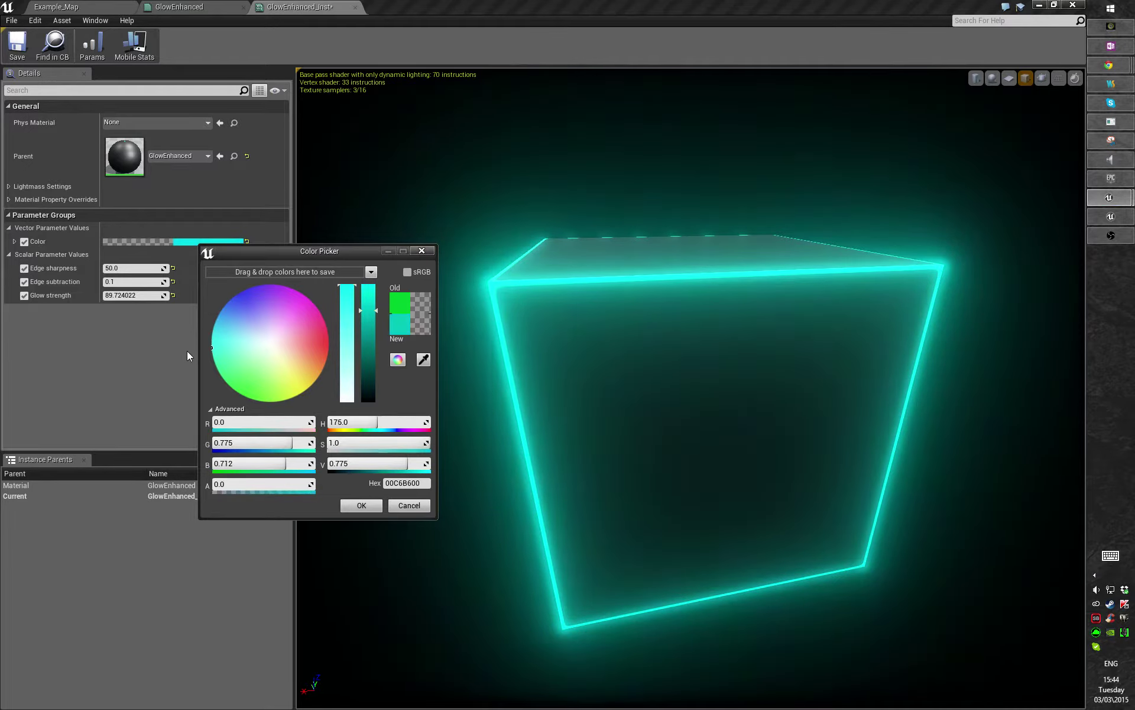
pyautogui.moveTo(211, 406)
pyautogui.mouseDown()
pyautogui.moveTo(265, 428)
pyautogui.moveTo(333, 413)
pyautogui.moveTo(366, 361)
pyautogui.moveTo(370, 318)
pyautogui.moveTo(379, 355)
pyautogui.moveTo(374, 315)
pyautogui.moveTo(378, 367)
pyautogui.moveTo(350, 288)
pyautogui.moveTo(307, 243)
pyautogui.moveTo(221, 221)
pyautogui.moveTo(183, 239)
pyautogui.moveTo(205, 216)
pyautogui.moveTo(160, 285)
pyautogui.moveTo(168, 354)
pyautogui.mouseUp()
pyautogui.moveTo(230, 388)
pyautogui.mouseDown()
pyautogui.moveTo(304, 403)
pyautogui.moveTo(313, 372)
pyautogui.moveTo(314, 403)
pyautogui.moveTo(338, 320)
pyautogui.mouseUp()
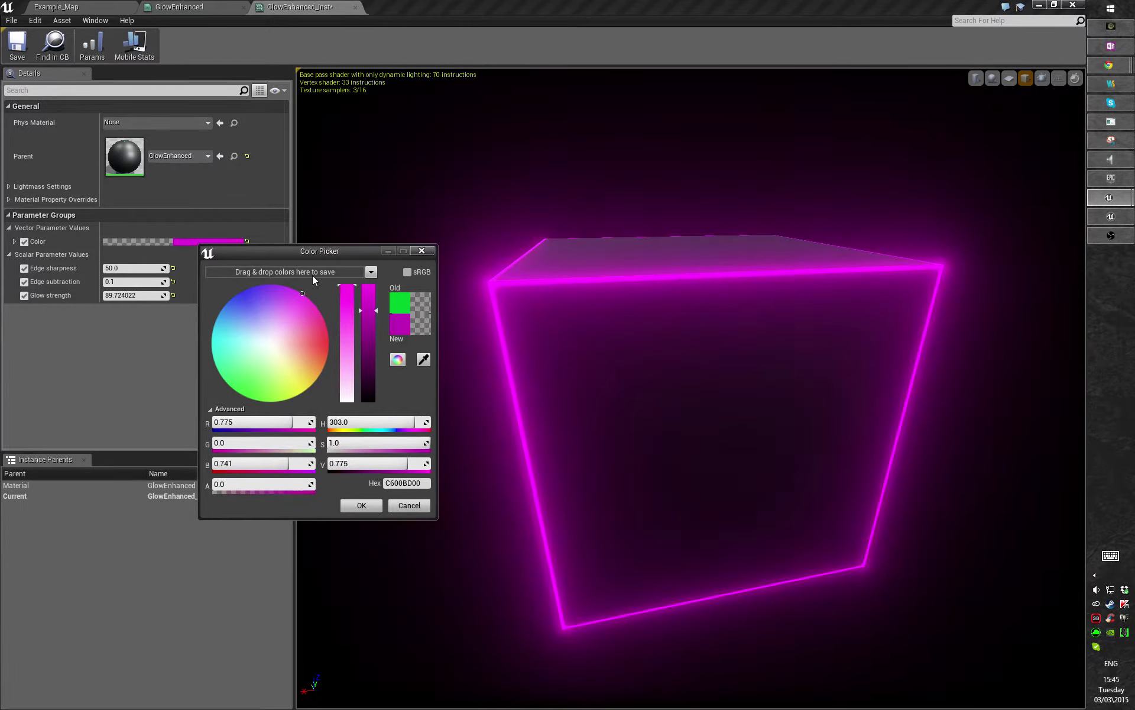
pyautogui.moveTo(310, 275)
pyautogui.mouseDown()
pyautogui.moveTo(254, 263)
pyautogui.moveTo(201, 272)
pyautogui.moveTo(172, 299)
pyautogui.moveTo(240, 383)
pyautogui.moveTo(338, 333)
pyautogui.moveTo(282, 285)
pyautogui.mouseUp()
pyautogui.click(412, 507)
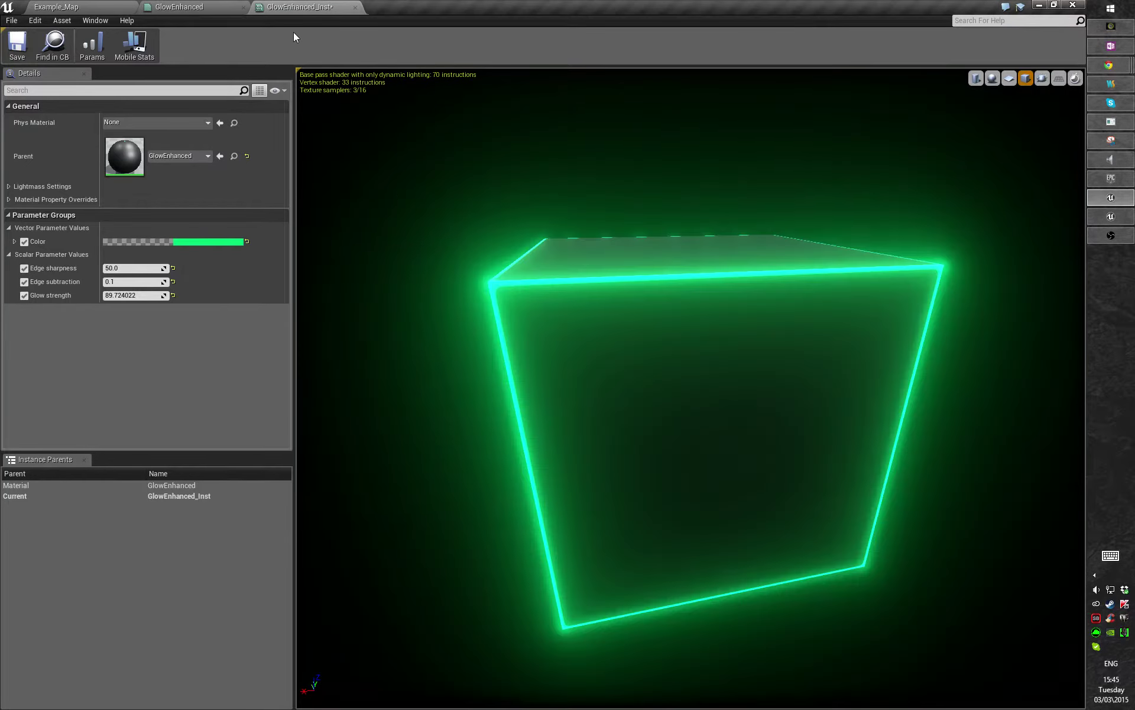
pyautogui.click(354, 7)
pyautogui.moveTo(550, 336); pyautogui.dragTo(647, 259, button='right')
pyautogui.moveTo(701, 388); pyautogui.dragTo(789, 260, button='right')
pyautogui.scroll(-1, 793, 263)
pyautogui.moveTo(879, 317); pyautogui.dragTo(851, 246, button='right')
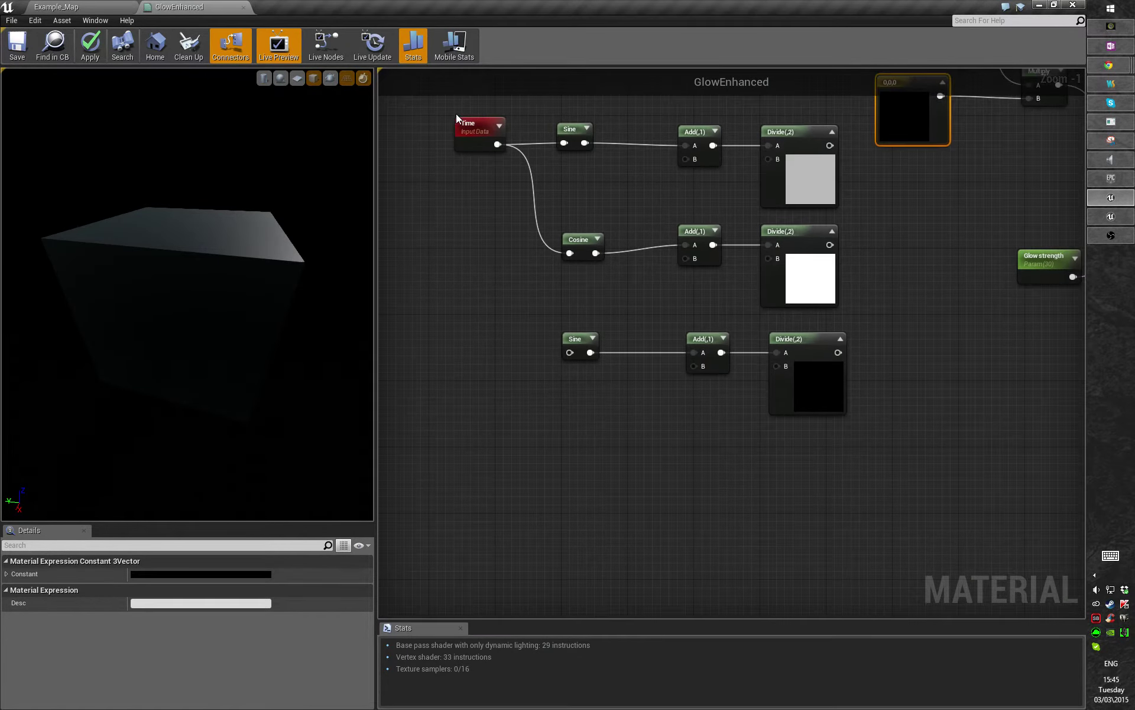
# - Move the Time, Sine, Cosine, Add and Divide nodes together away from the black constant vector node
pyautogui.moveTo(457, 114); pyautogui.dragTo(814, 455)
pyautogui.moveTo(790, 155); pyautogui.dragTo(641, 238)
pyautogui.moveTo(461, 258); pyautogui.dragTo(640, 240, button='right')
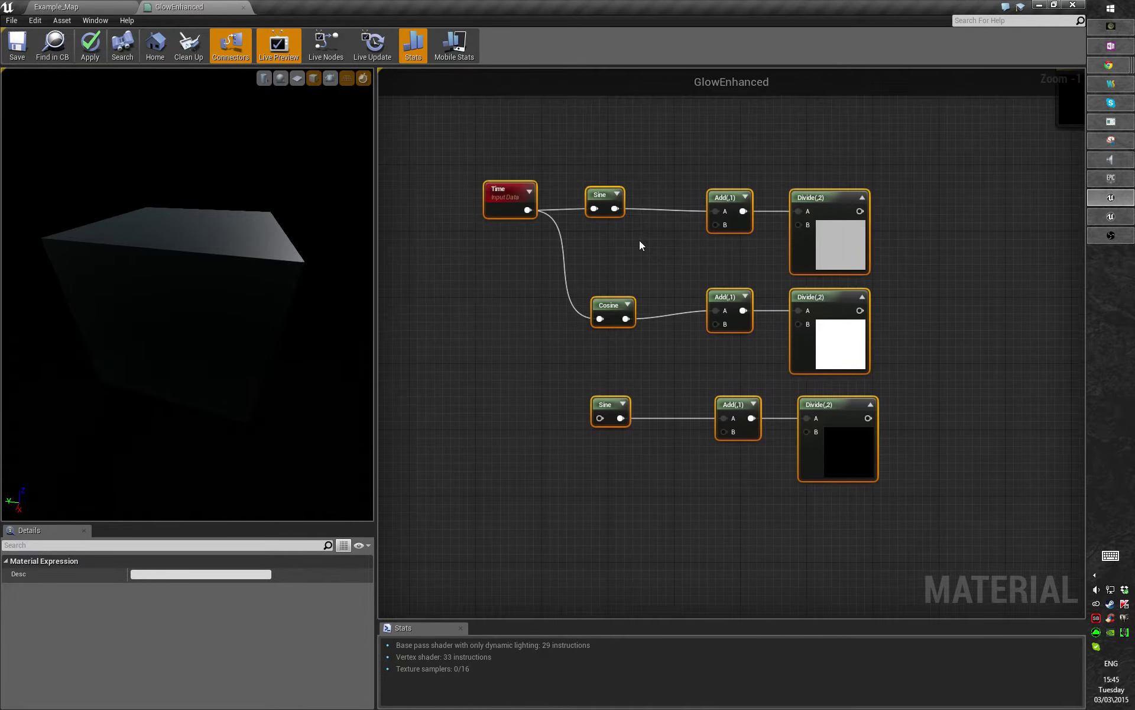
pyautogui.click(640, 240)
# - Check the Period settings of the first-row and third-row Sine nodes
pyautogui.click(590, 196)
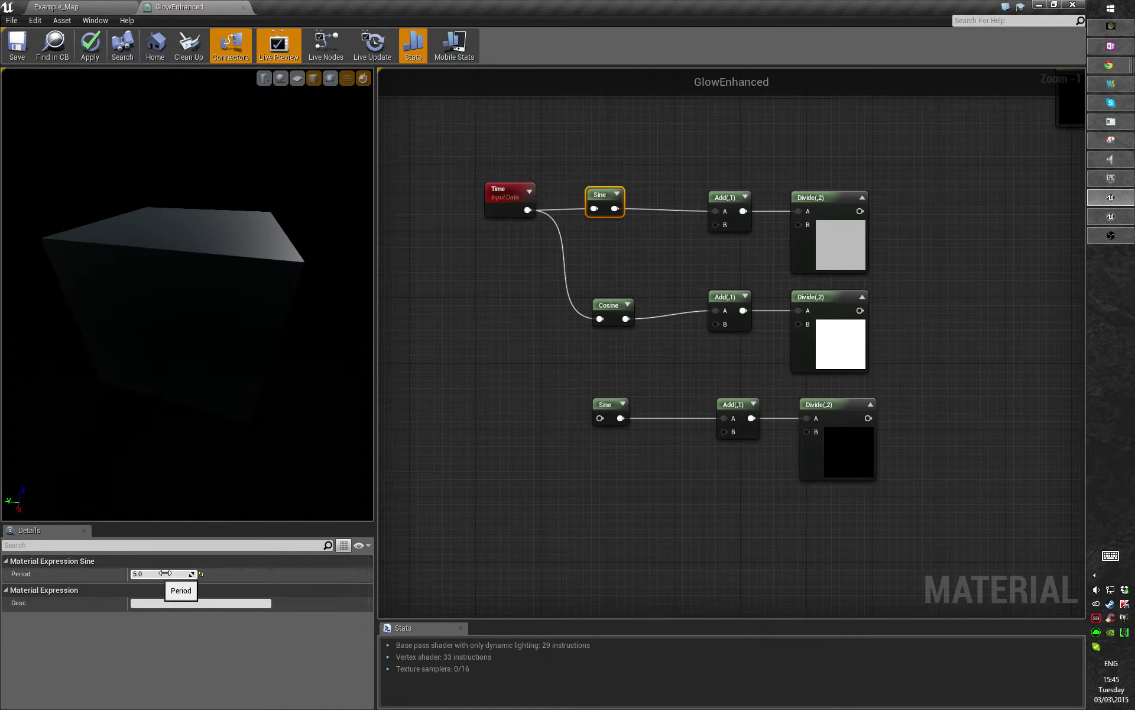
pyautogui.scroll(1, 499, 471)
pyautogui.moveTo(667, 483); pyautogui.dragTo(659, 476, button='right')
pyautogui.click(595, 386)
pyautogui.moveTo(622, 209); pyautogui.dragTo(615, 256, button='right')
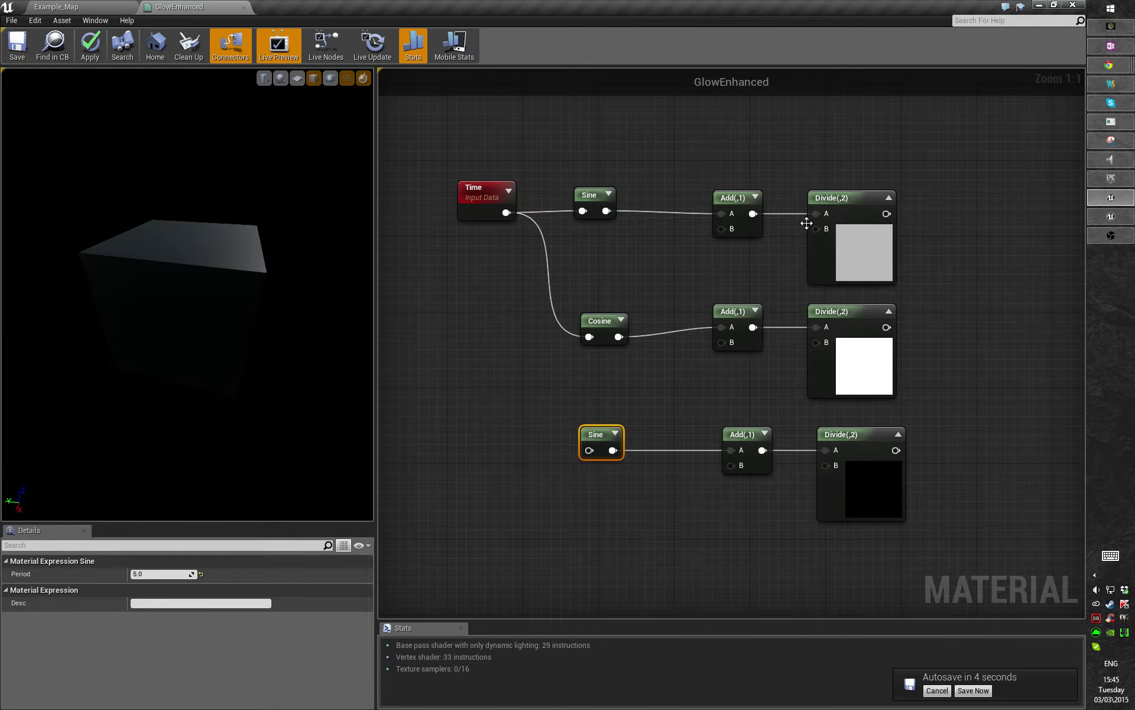
pyautogui.moveTo(644, 315); pyautogui.dragTo(613, 294, button='right')
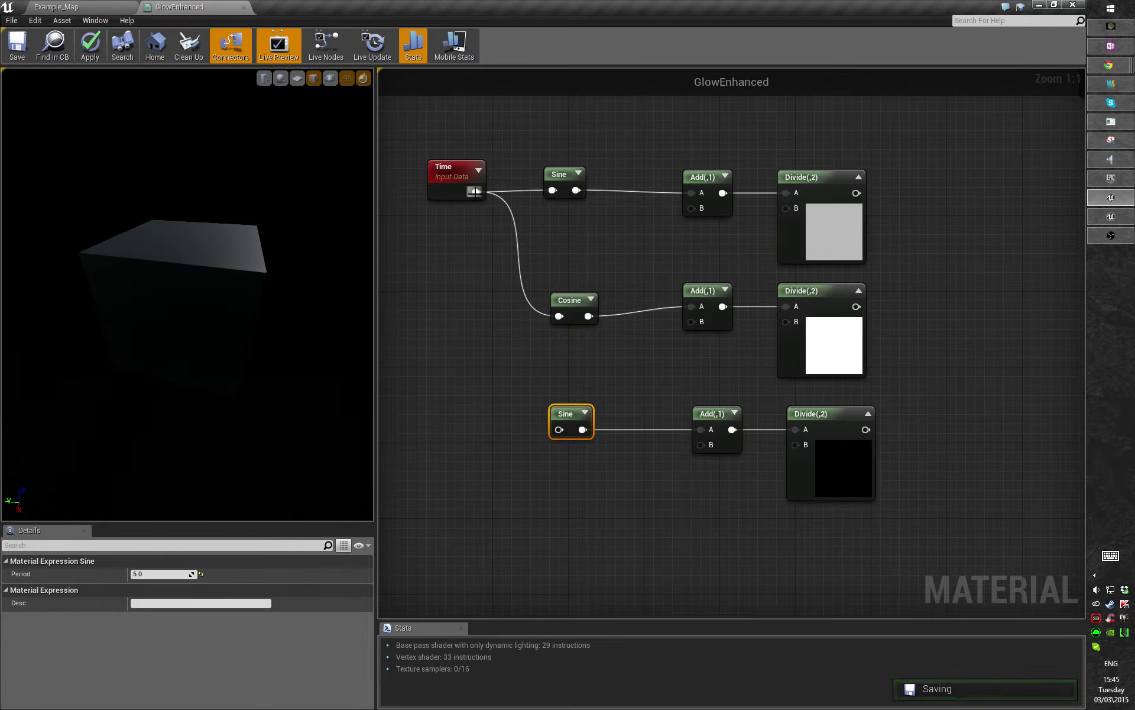
# - Create an Add node from the Time output beside the third-row Sine, and set its Const B to 2.5
pyautogui.moveTo(477, 191); pyautogui.dragTo(467, 401)
pyautogui.write('add')
pyautogui.press('Return')
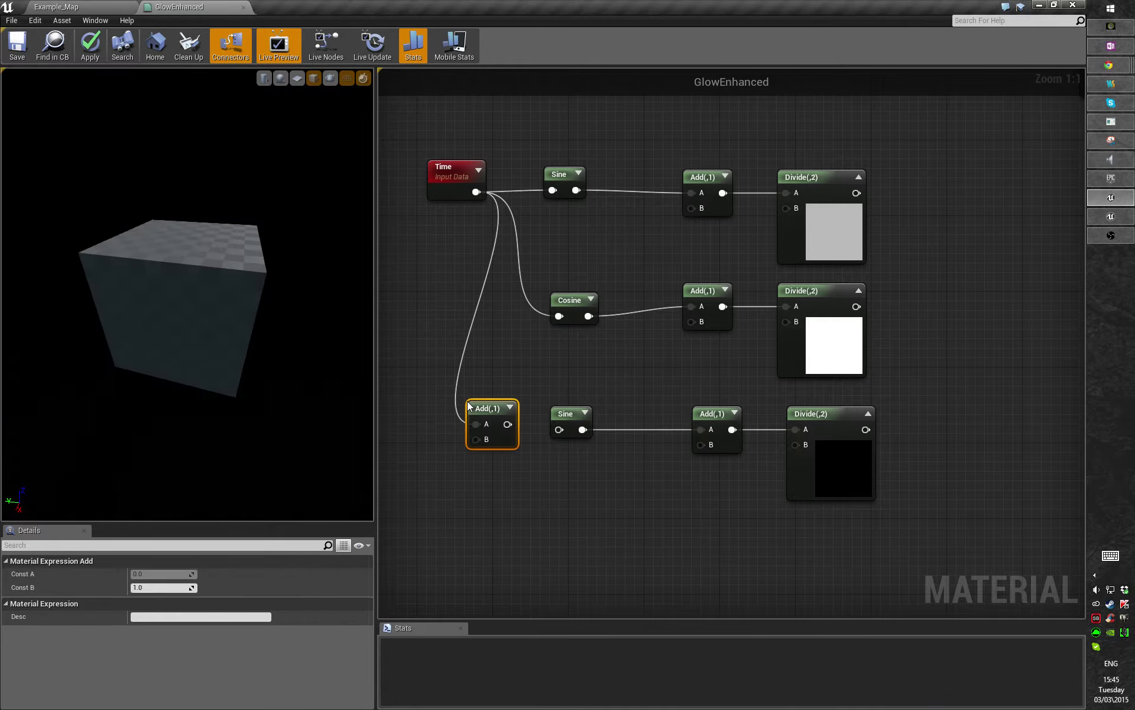
pyautogui.click(163, 587)
pyautogui.write('2')
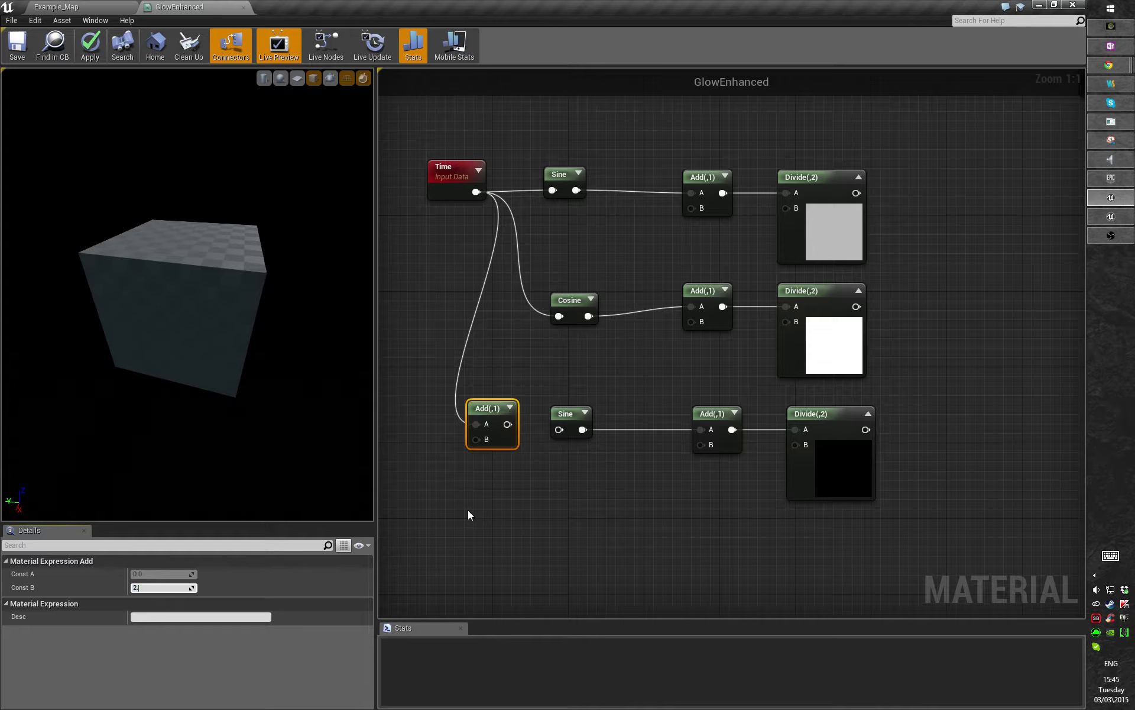
pyautogui.write('.5')
pyautogui.press('Return')
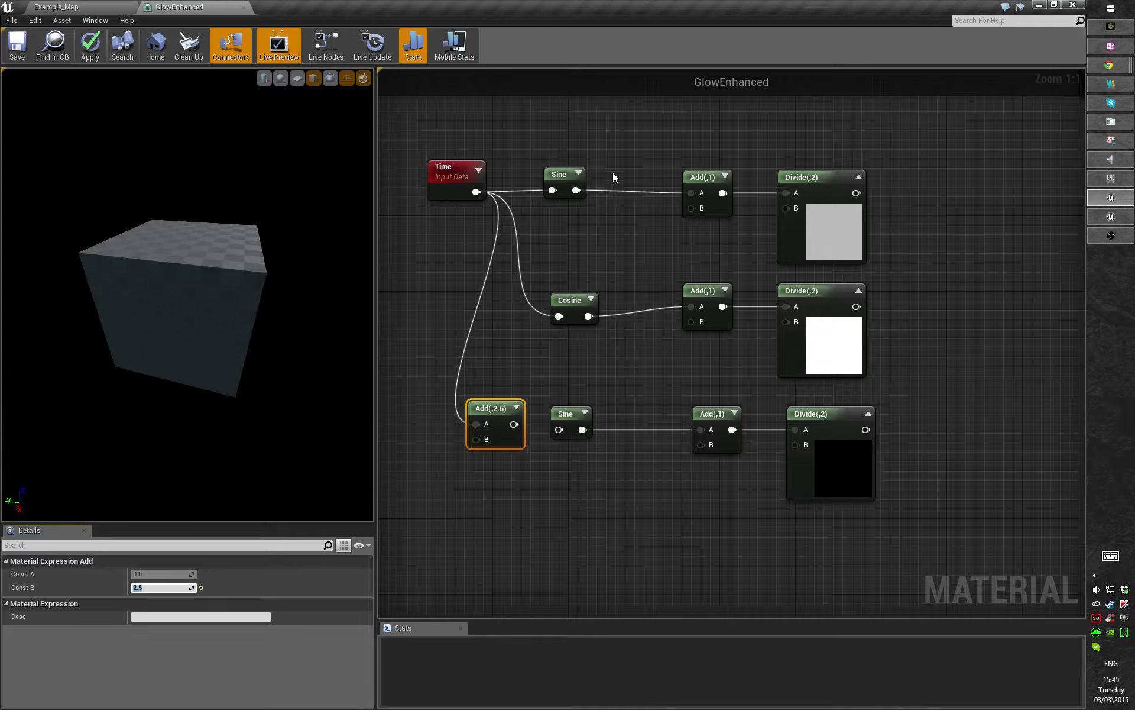
# - Connect the 2.5 Add node's output to the input of the third-row Sine node
pyautogui.moveTo(548, 126); pyautogui.dragTo(834, 241)
pyautogui.click(523, 369)
pyautogui.moveTo(514, 424); pyautogui.dragTo(559, 429)
pyautogui.moveTo(793, 372); pyautogui.dragTo(887, 410, button='right')
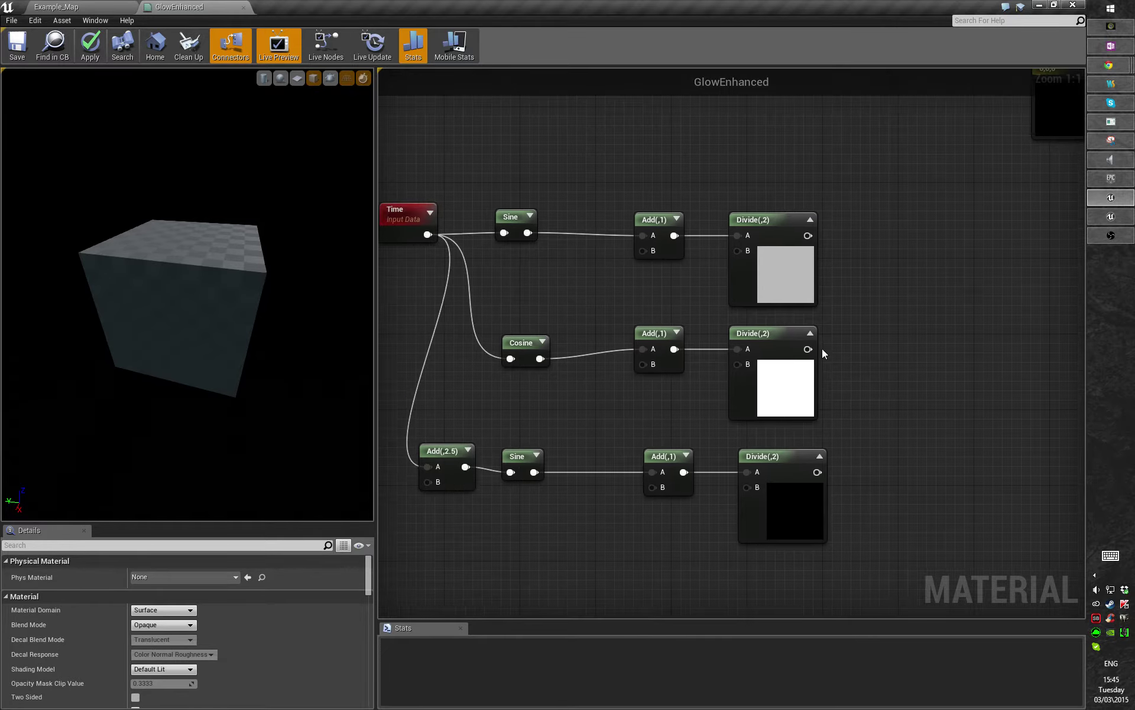
# - Turn on Live Nodes and Live Update to animate the node previews
pyautogui.click(334, 50)
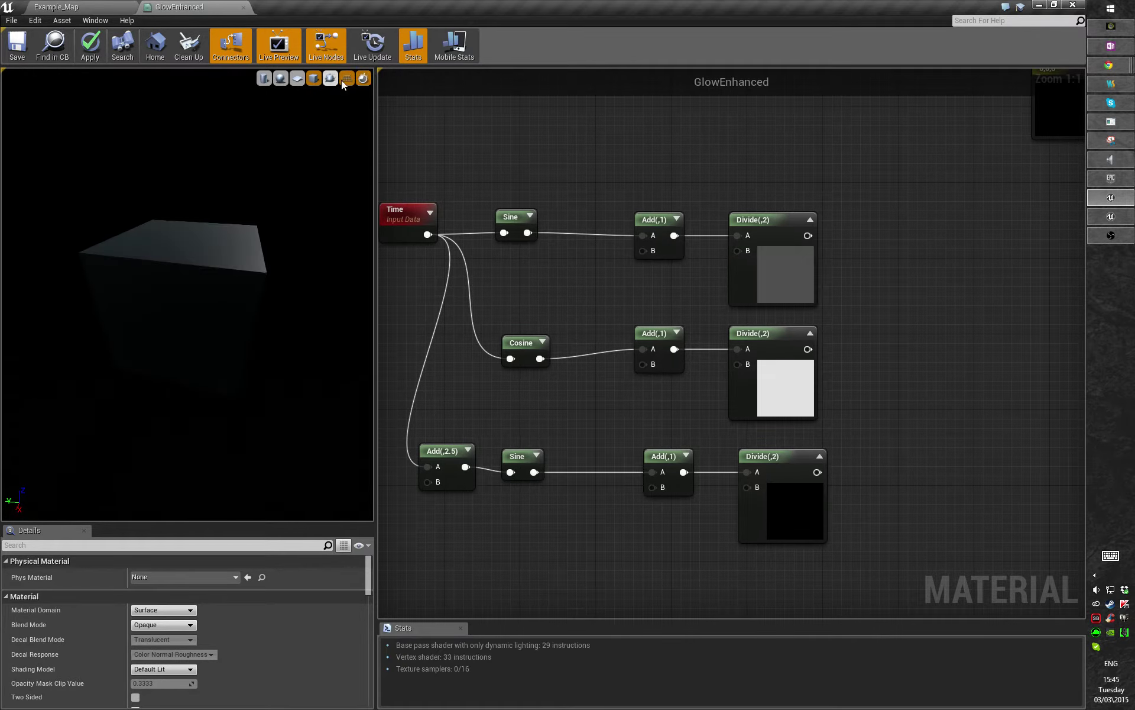
pyautogui.click(371, 49)
pyautogui.moveTo(524, 240); pyautogui.dragTo(598, 232, button='right')
pyautogui.moveTo(721, 284); pyautogui.dragTo(673, 272, button='right')
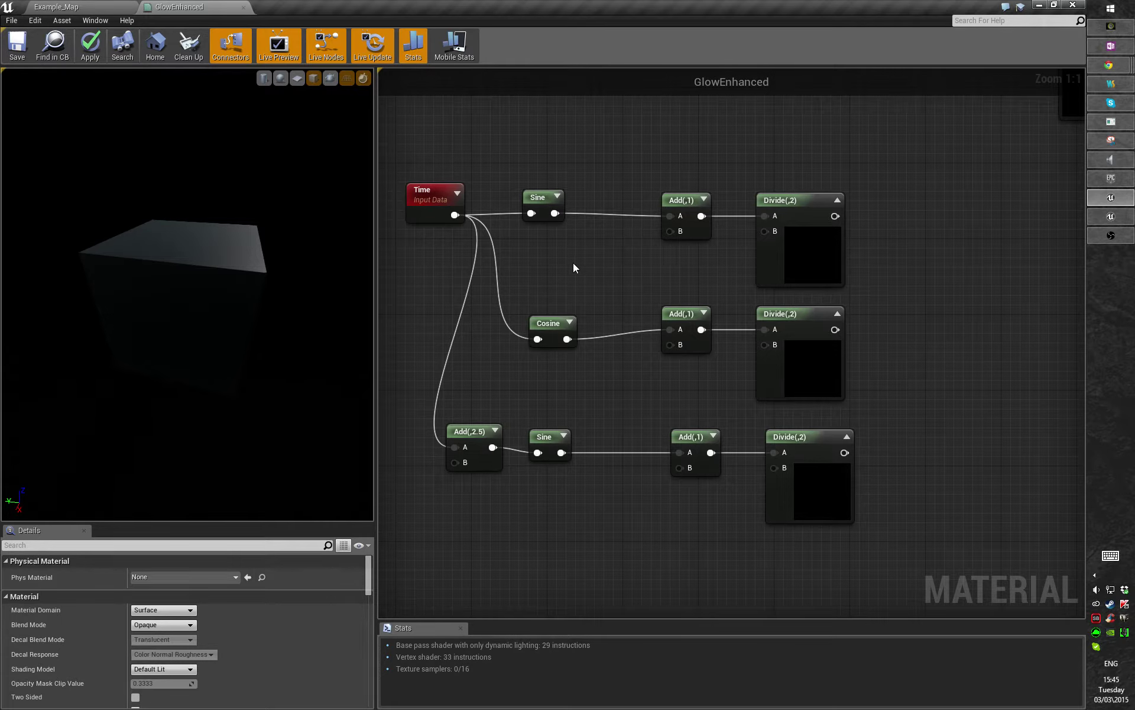
# - Move the Time node down so that it sits level with the Cosine row
pyautogui.moveTo(572, 268); pyautogui.dragTo(713, 265, button='right')
pyautogui.click(564, 197)
pyautogui.moveTo(564, 196); pyautogui.dragTo(524, 318)
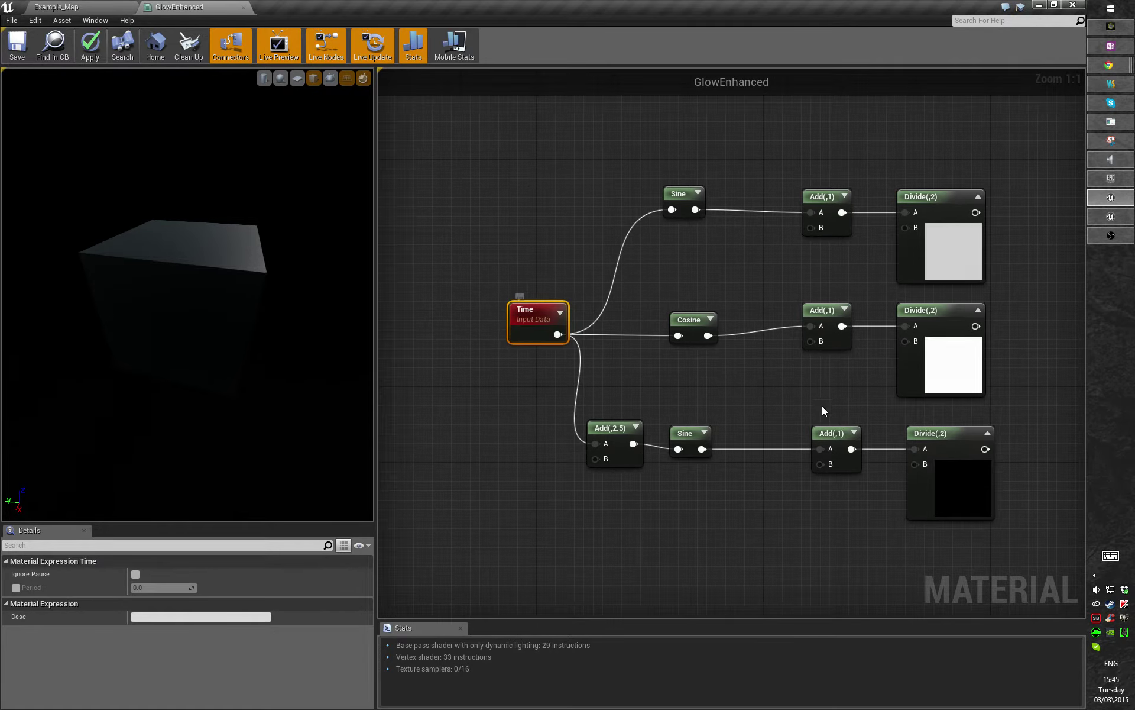
# - Compare the three animated Divide previews, and turn off the live node previews
pyautogui.moveTo(827, 408); pyautogui.dragTo(644, 391, button='right')
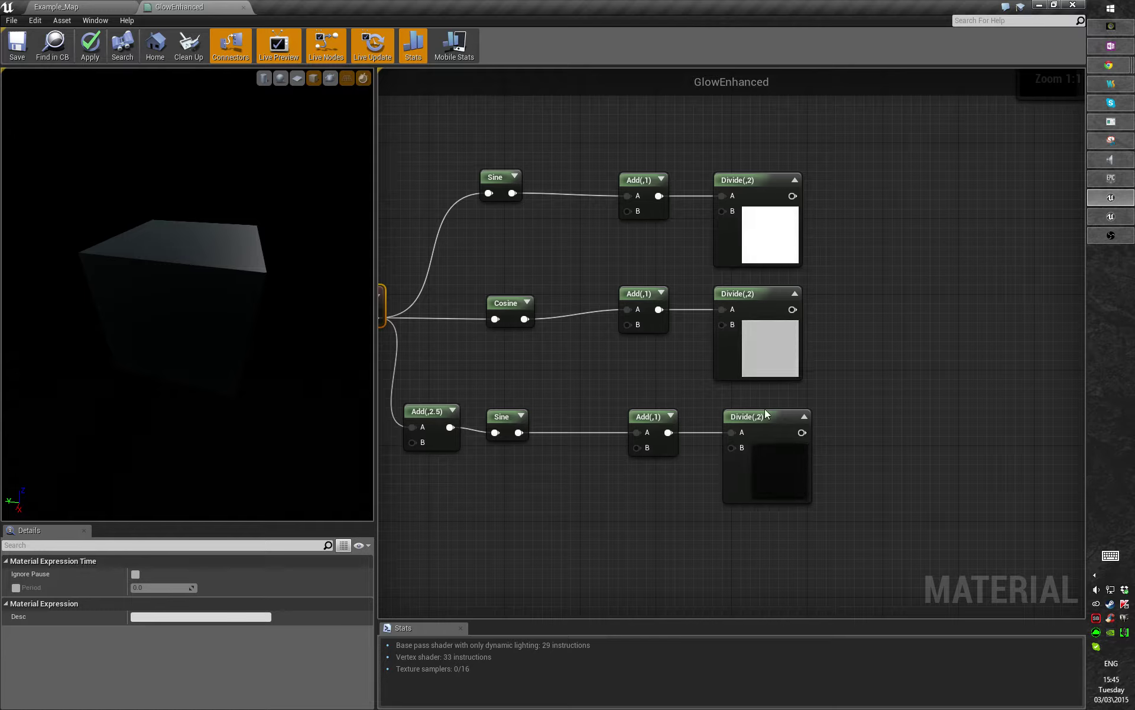
pyautogui.moveTo(516, 470); pyautogui.dragTo(635, 463, button='right')
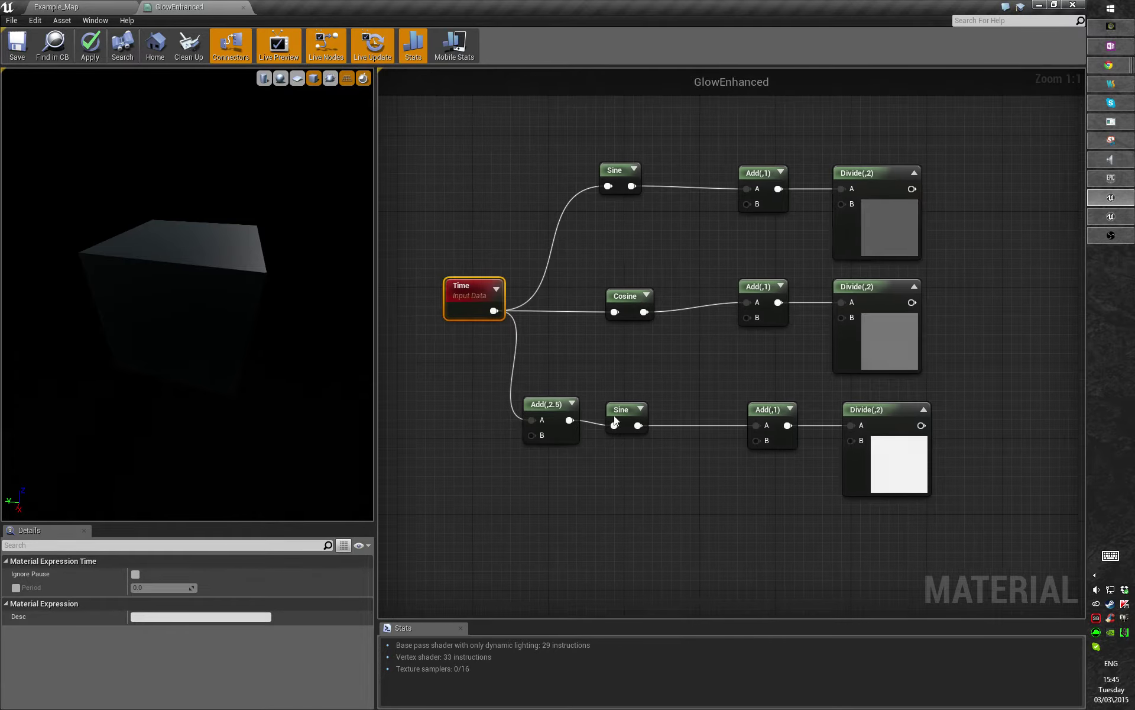
pyautogui.moveTo(633, 278); pyautogui.dragTo(635, 336, button='right')
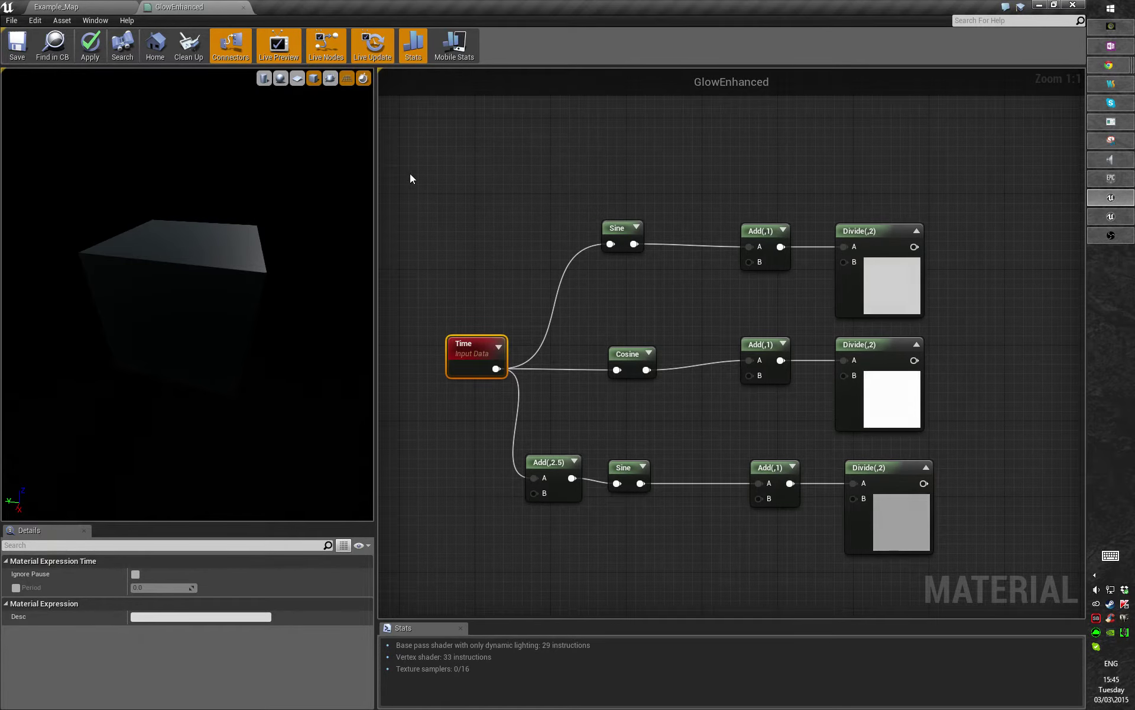
pyautogui.click(331, 49)
# - Move the entire time-driven node network left, leaving free space between its Divide nodes and the black constant vector
pyautogui.moveTo(647, 210); pyautogui.dragTo(557, 292, button='right')
pyautogui.scroll(-3, 653, 256)
pyautogui.moveTo(654, 259); pyautogui.dragTo(672, 224, button='right')
pyautogui.moveTo(478, 237); pyautogui.dragTo(781, 455)
pyautogui.moveTo(761, 275); pyautogui.dragTo(768, 230)
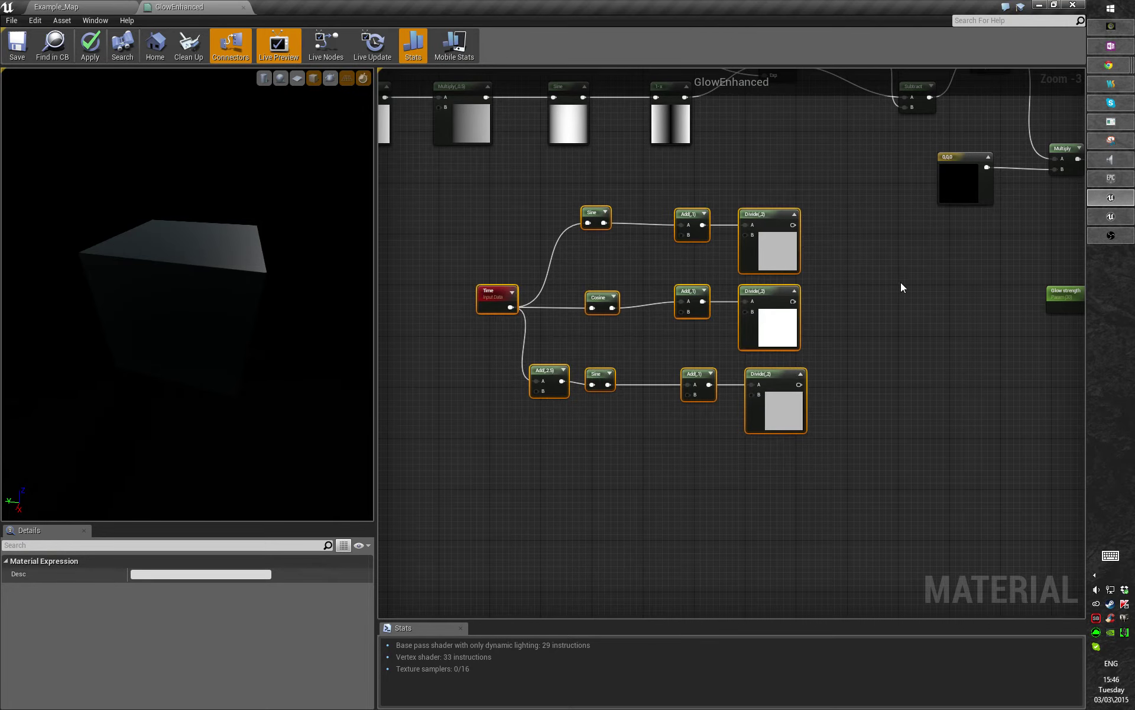
pyautogui.moveTo(895, 303); pyautogui.dragTo(813, 298, button='right')
pyautogui.click(764, 308)
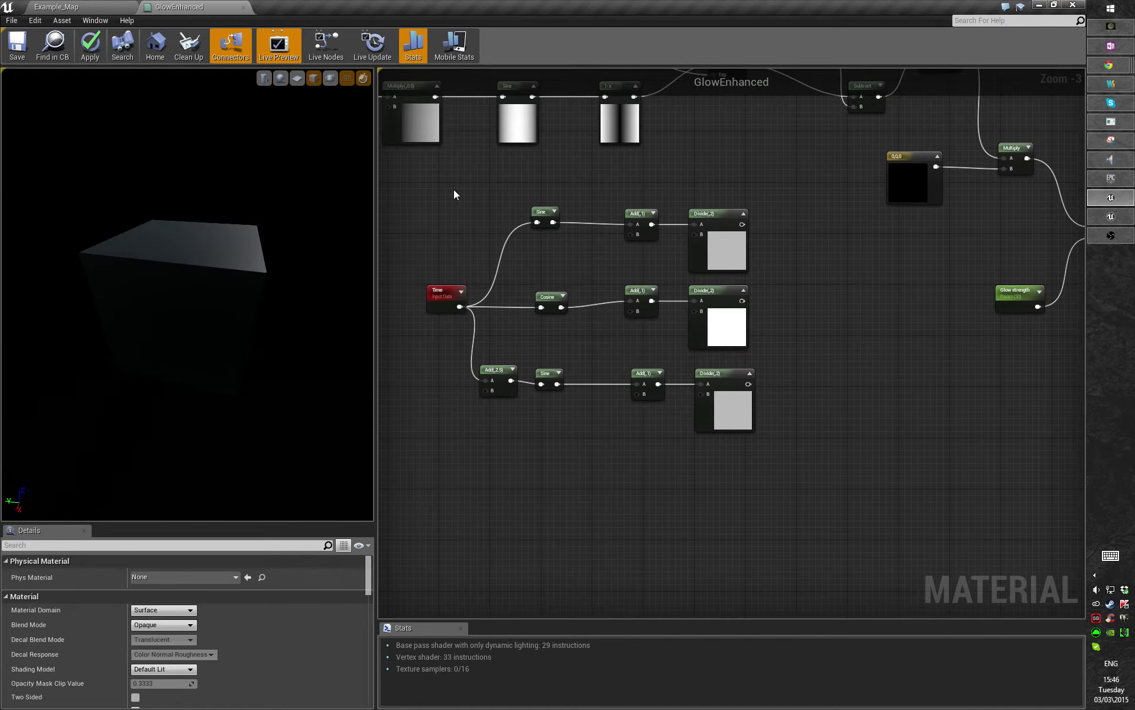
pyautogui.moveTo(454, 194); pyautogui.dragTo(770, 489)
pyautogui.moveTo(714, 239); pyautogui.dragTo(613, 252)
pyautogui.click(718, 296)
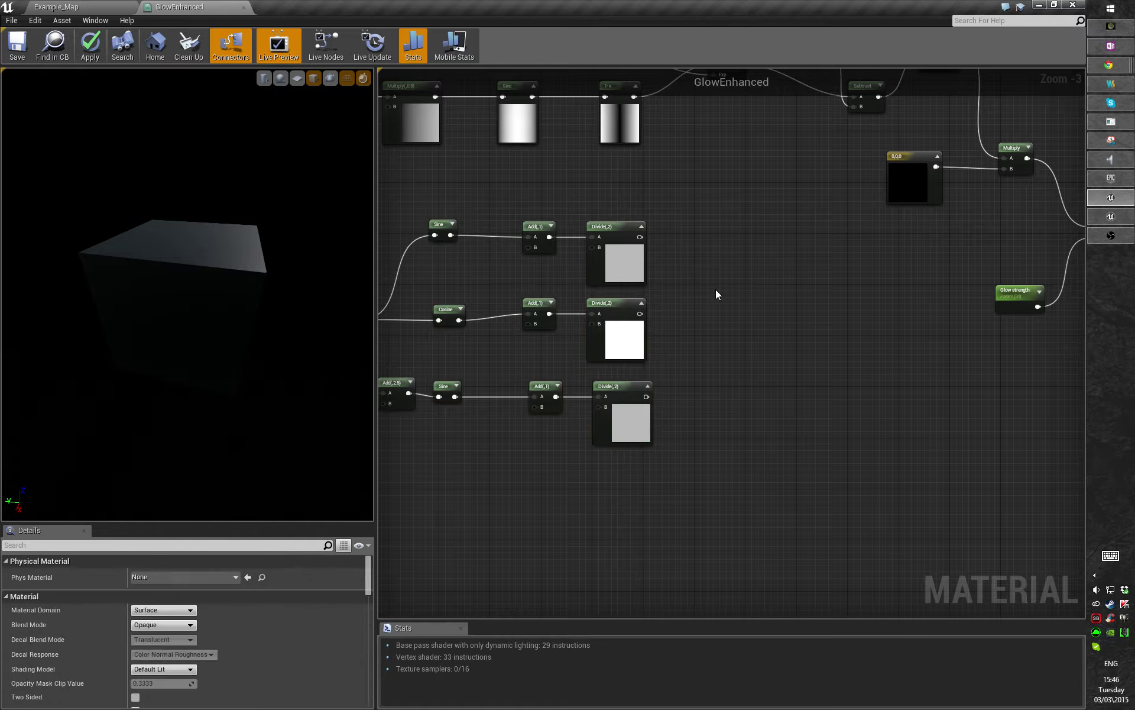
# - Add an AppendVector node with the first-row Divide output in A and the second-row Divide output in B
pyautogui.scroll(3, 718, 297)
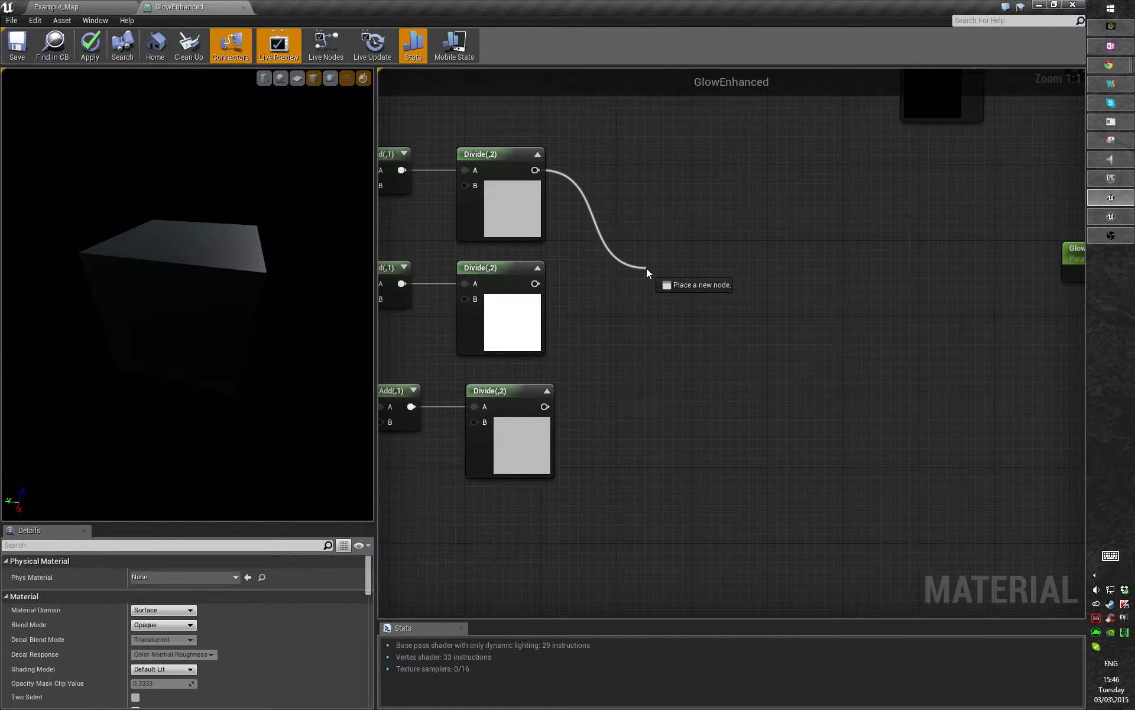
pyautogui.moveTo(647, 268); pyautogui.dragTo(647, 268)
pyautogui.write('appen')
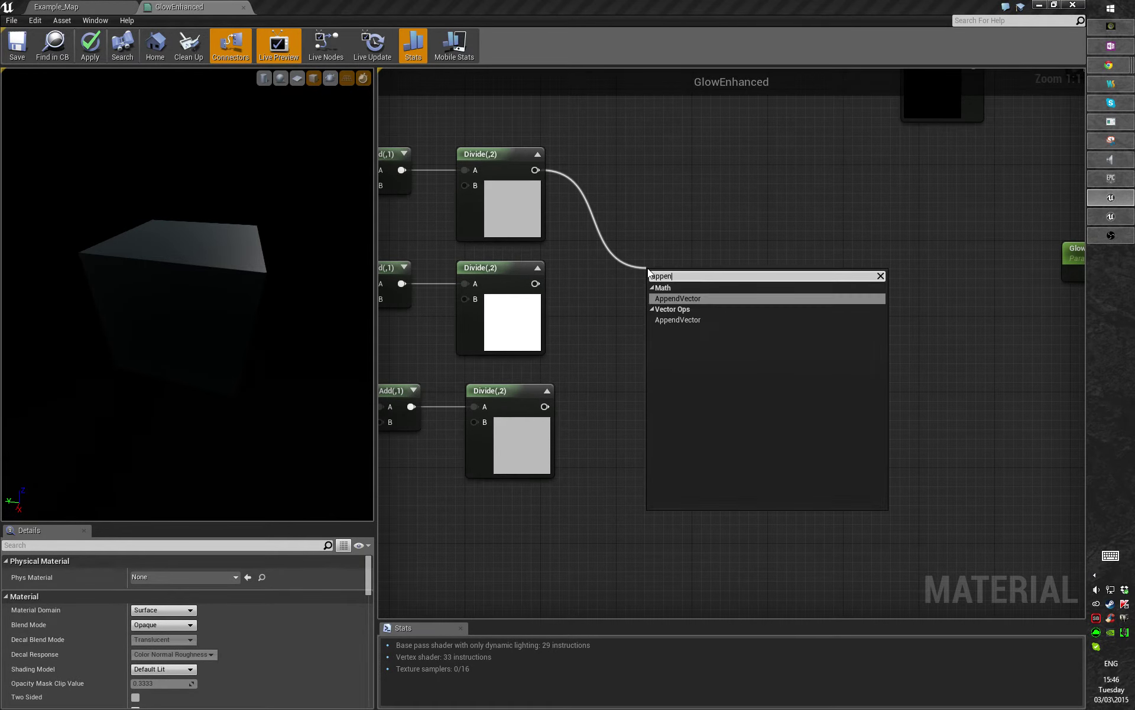
pyautogui.click(708, 297)
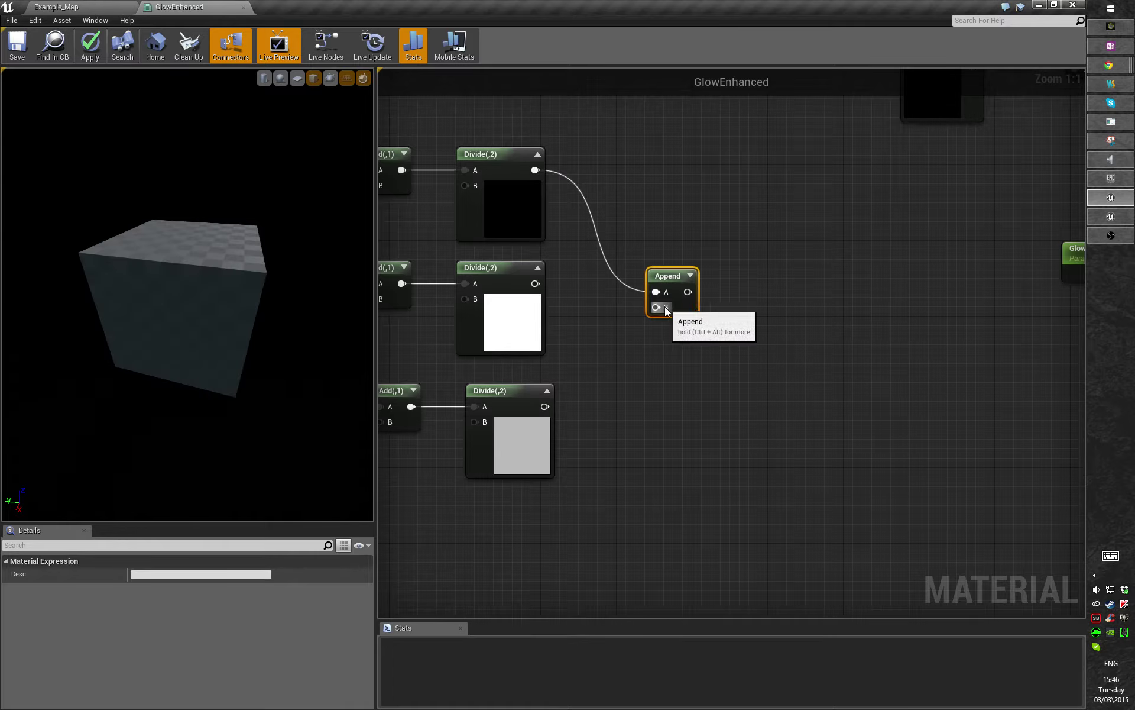
pyautogui.moveTo(551, 284); pyautogui.dragTo(538, 282)
pyautogui.click(684, 335)
# - Duplicate the Append node, feeding the first Append into its A input and the third-row Divide into B
pyautogui.click(670, 278)
pyautogui.hotkey('ctrl', 'w')
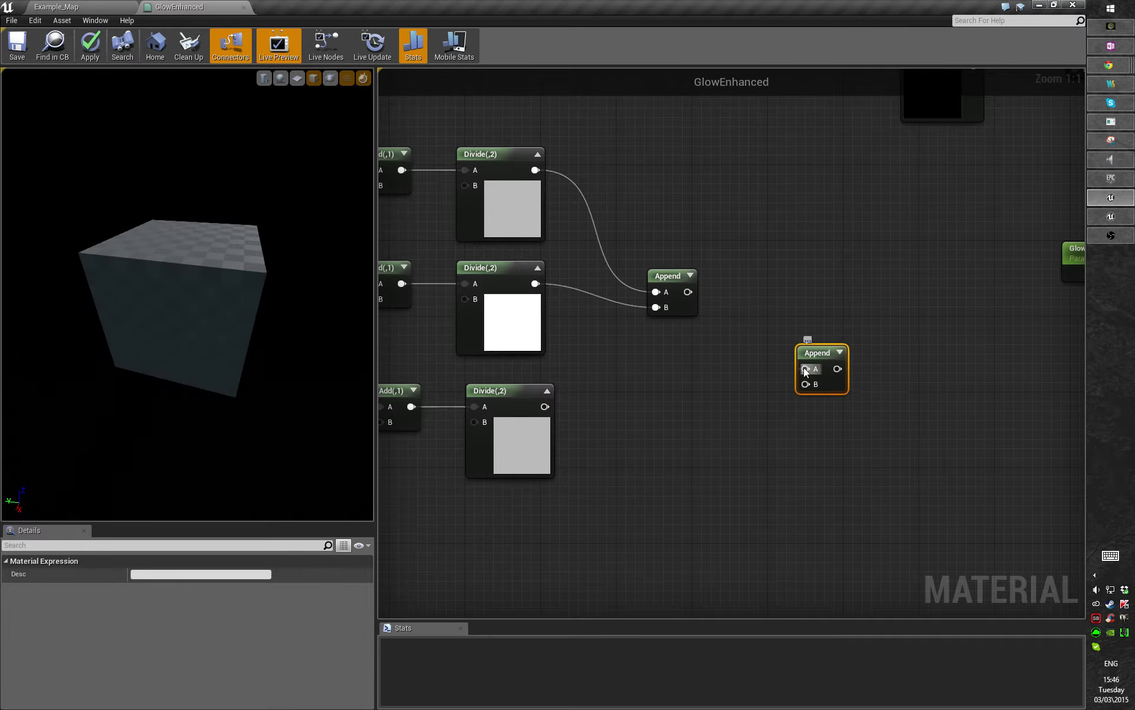
pyautogui.moveTo(811, 385); pyautogui.dragTo(545, 409)
# - Delete the black constant vector node, and connect the second Append's output to the glow Multiply node's B input
pyautogui.moveTo(899, 210); pyautogui.dragTo(861, 261, button='right')
pyautogui.click(795, 278)
pyautogui.press('Delete')
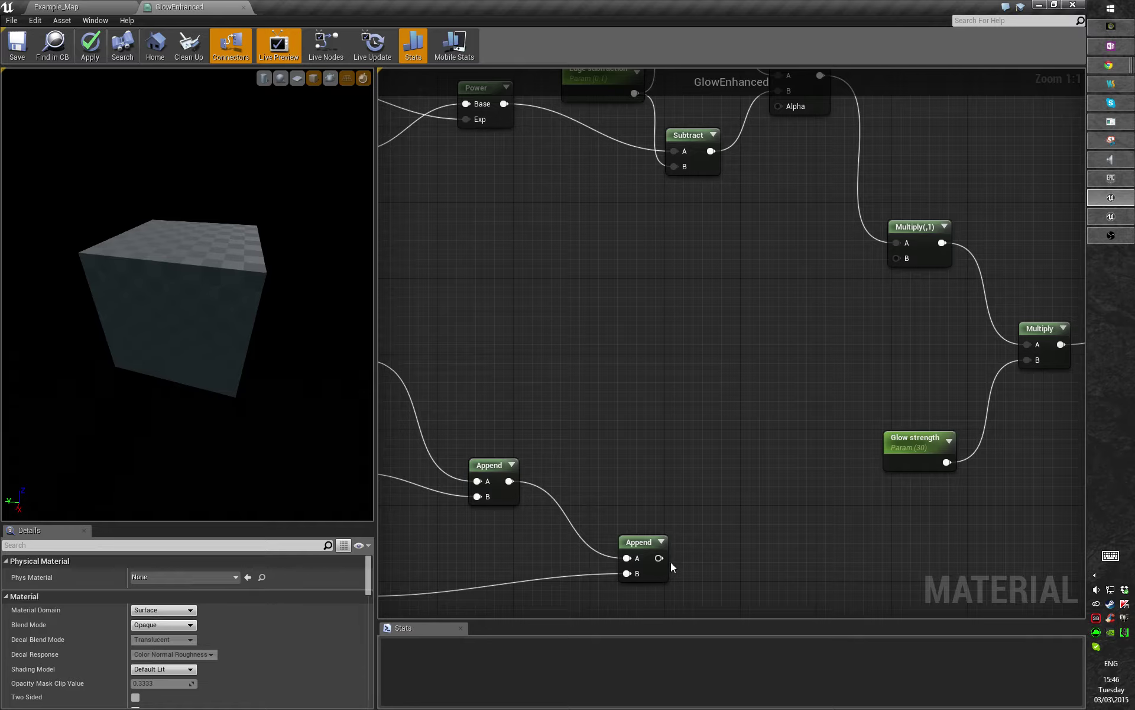
pyautogui.moveTo(658, 558); pyautogui.dragTo(898, 259)
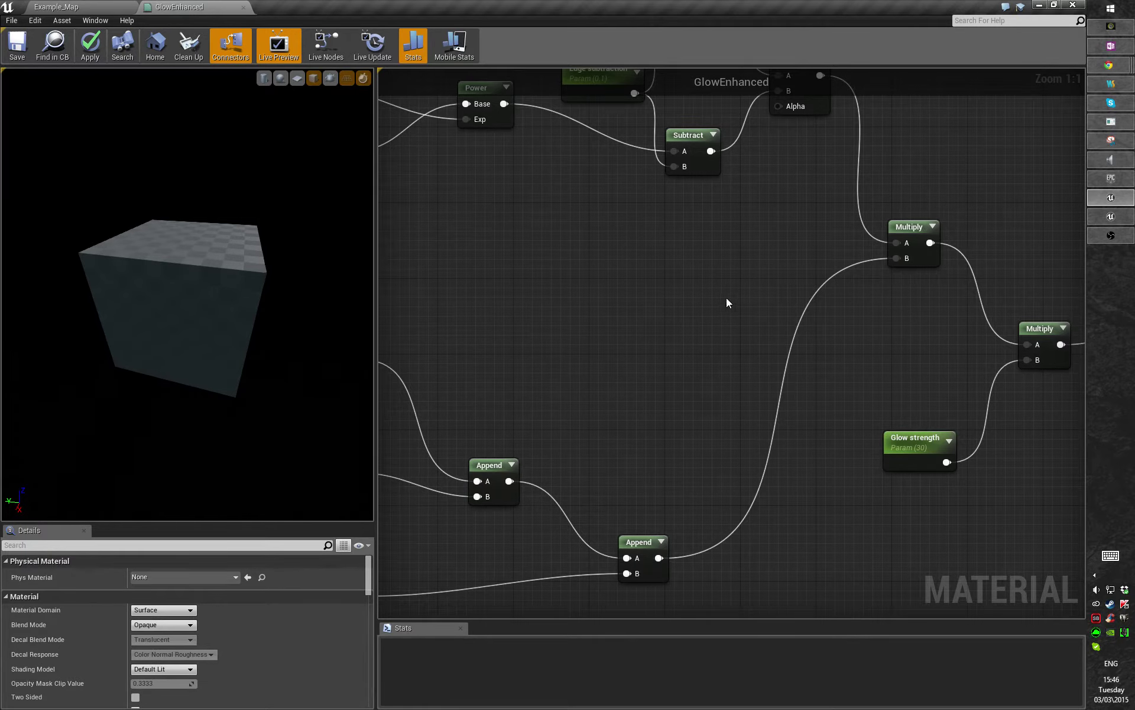
# - Select the complete color network from Time to the second Append, and move it up closer to the glow nodes
pyautogui.scroll(-3, 880, 243)
pyautogui.moveTo(508, 275); pyautogui.dragTo(669, 271, button='right')
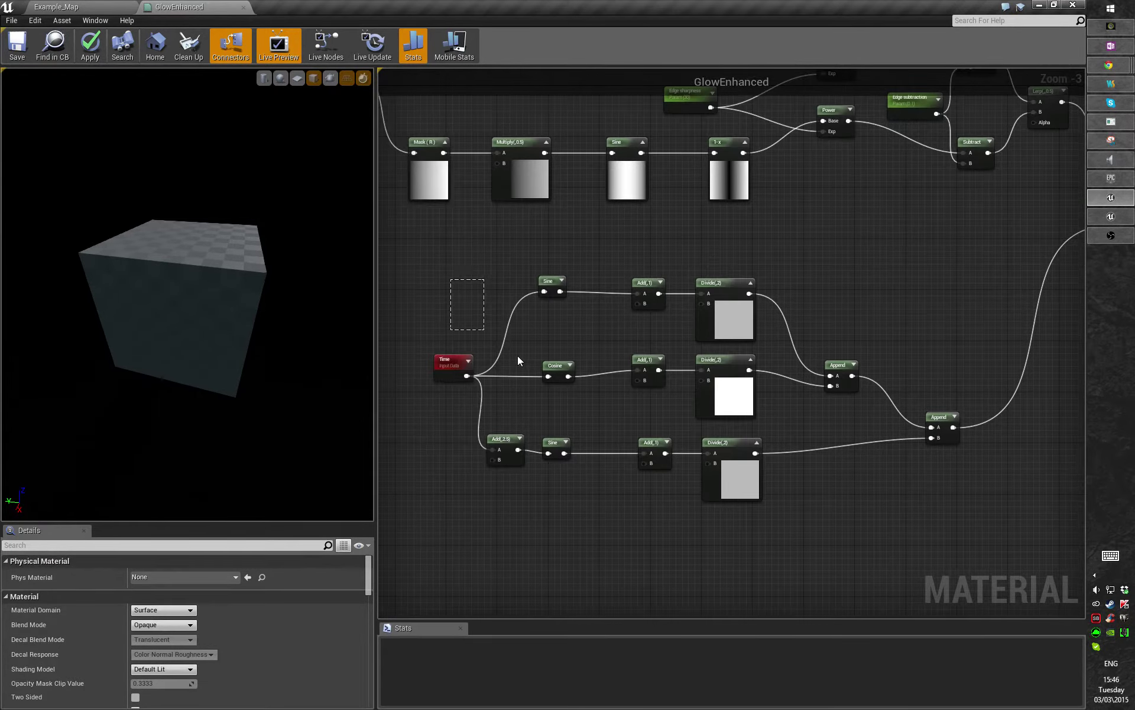
pyautogui.moveTo(550, 374); pyautogui.dragTo(931, 509)
pyautogui.moveTo(935, 414); pyautogui.dragTo(960, 381)
# - Orbit the preview cube to examine the animated edge glow from several angles
pyautogui.moveTo(945, 284); pyautogui.dragTo(892, 326, button='right')
pyautogui.moveTo(200, 292); pyautogui.dragTo(237, 292)
pyautogui.moveTo(200, 292); pyautogui.dragTo(200, 257, button='right')
pyautogui.moveTo(200, 292); pyautogui.dragTo(254, 266)
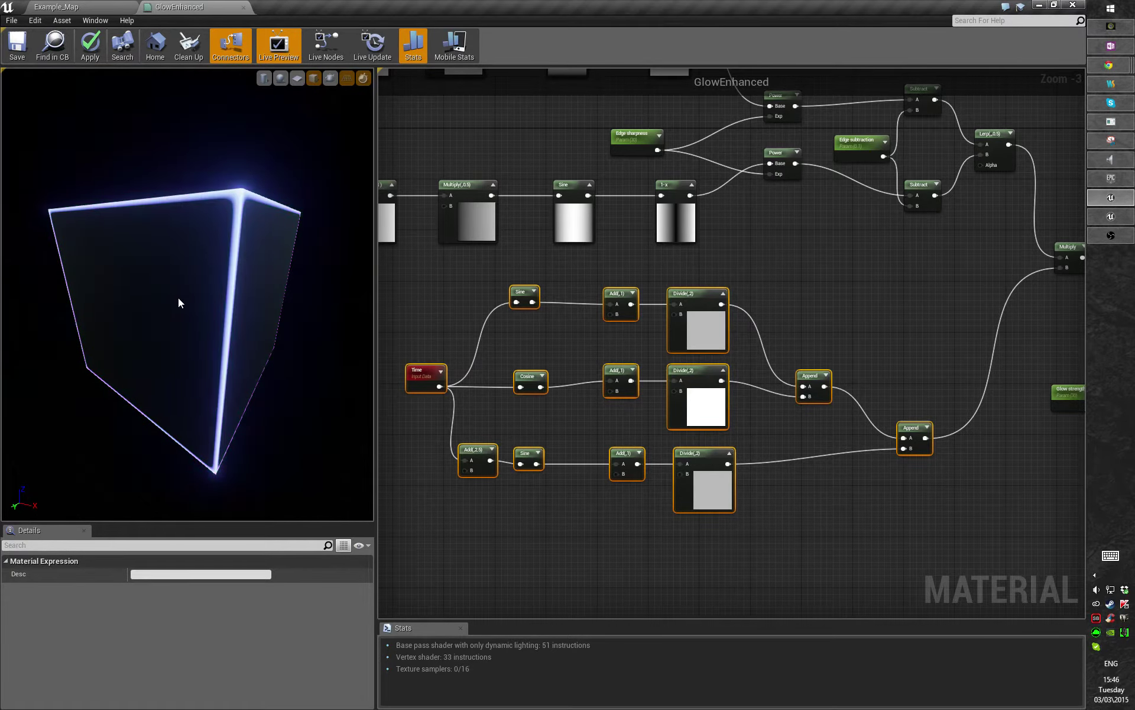
pyautogui.moveTo(186, 314); pyautogui.dragTo(189, 354)
# - Move the Time node farther left of the Cosine node
pyautogui.scroll(3, 656, 406)
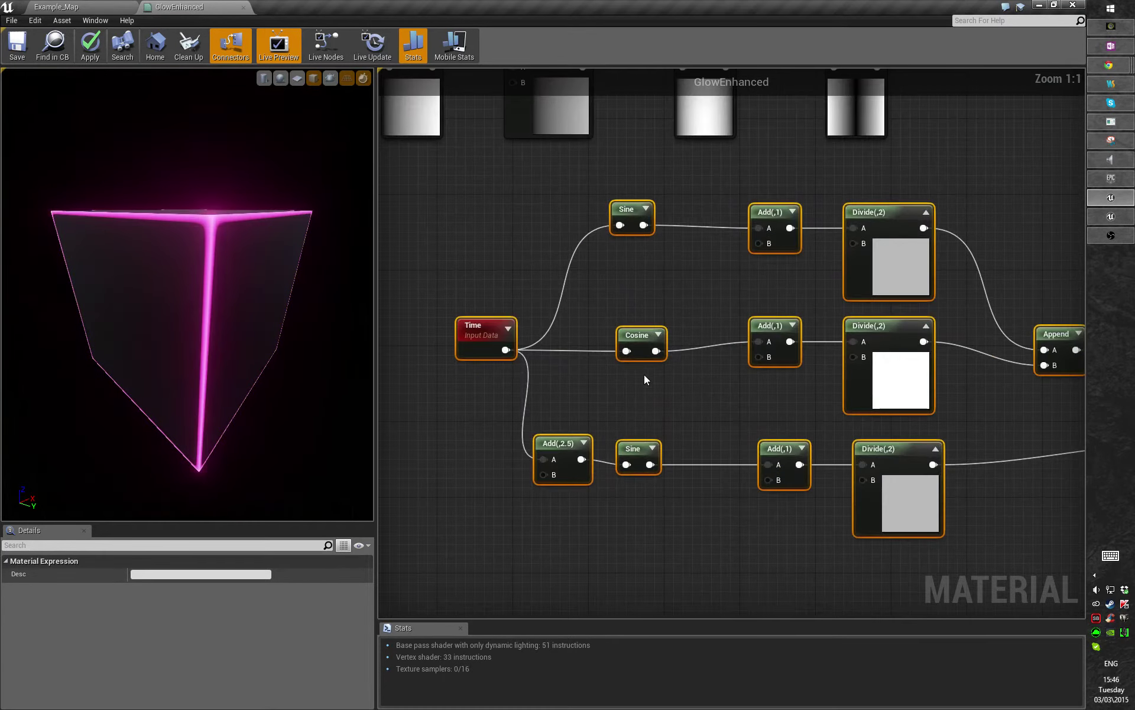
pyautogui.moveTo(640, 377); pyautogui.dragTo(647, 342, button='right')
pyautogui.click(620, 344)
pyautogui.moveTo(472, 300); pyautogui.dragTo(409, 300)
# - Duplicate the 2.5 Add node and insert the copy between the Time and Cosine nodes
pyautogui.click(566, 409)
pyautogui.hotkey('ctrl', 'c')
pyautogui.hotkey('ctrl', 'v')
pyautogui.moveTo(692, 374); pyautogui.dragTo(450, 314)
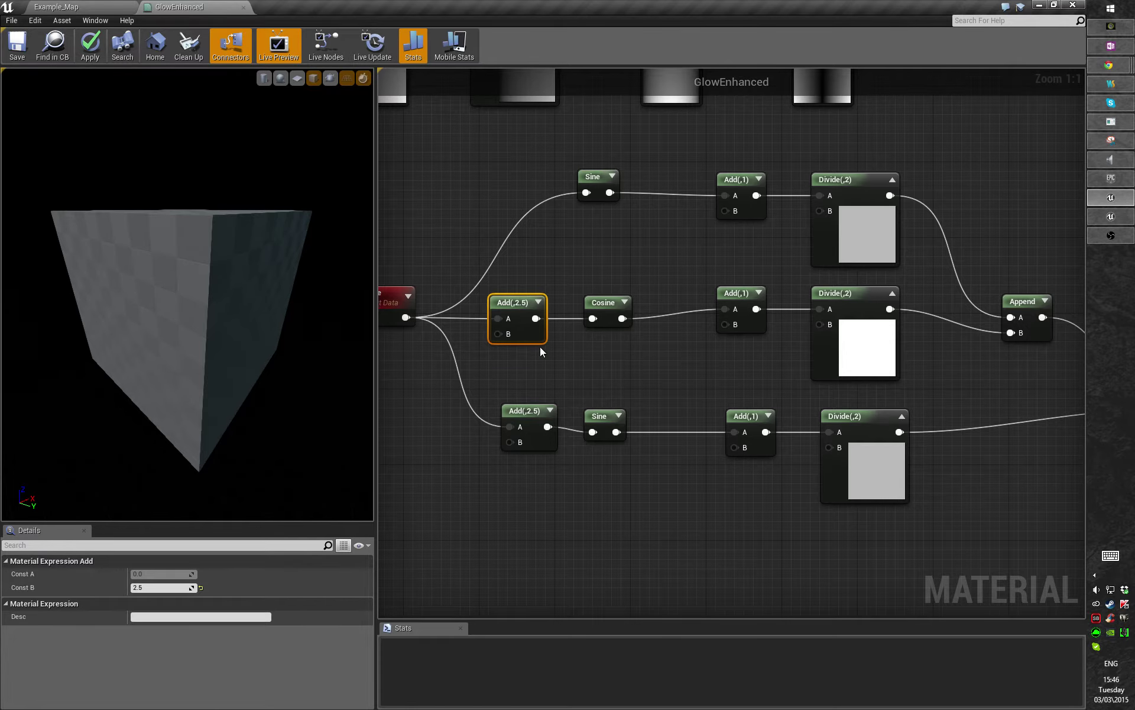
# - Examine the preview cube's glow colors and the three signal rows with the extra offset before Cosine
pyautogui.moveTo(592, 265); pyautogui.dragTo(599, 323, button='right')
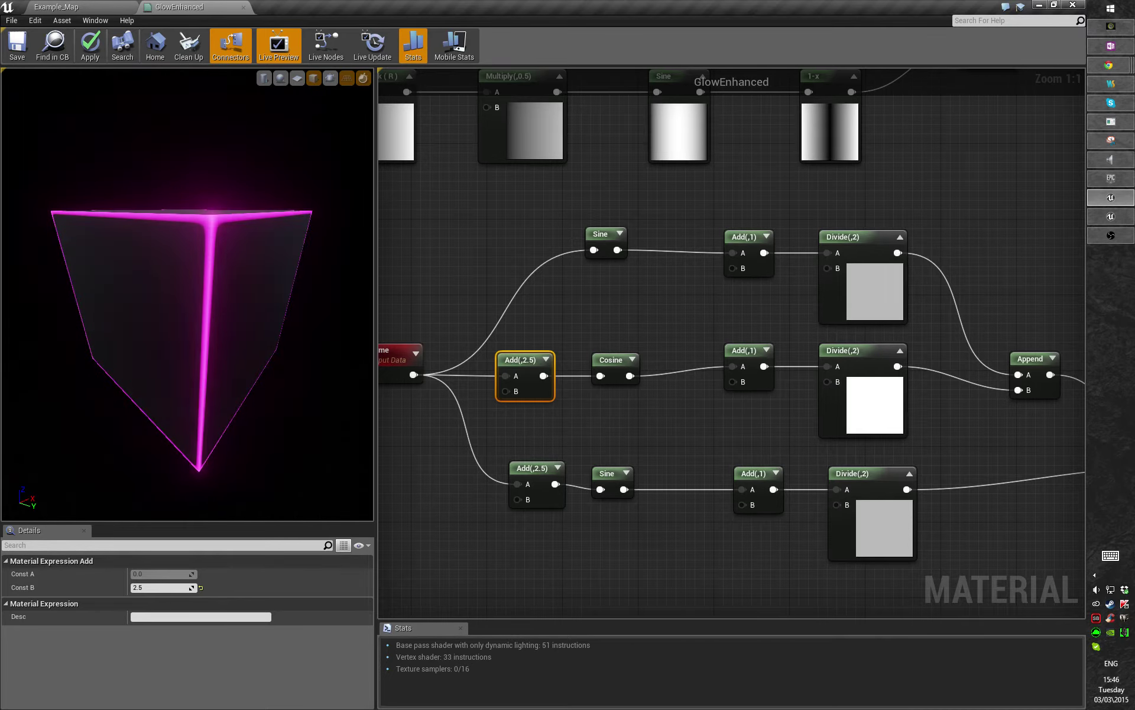
pyautogui.hotkey('alt', 'Tab')
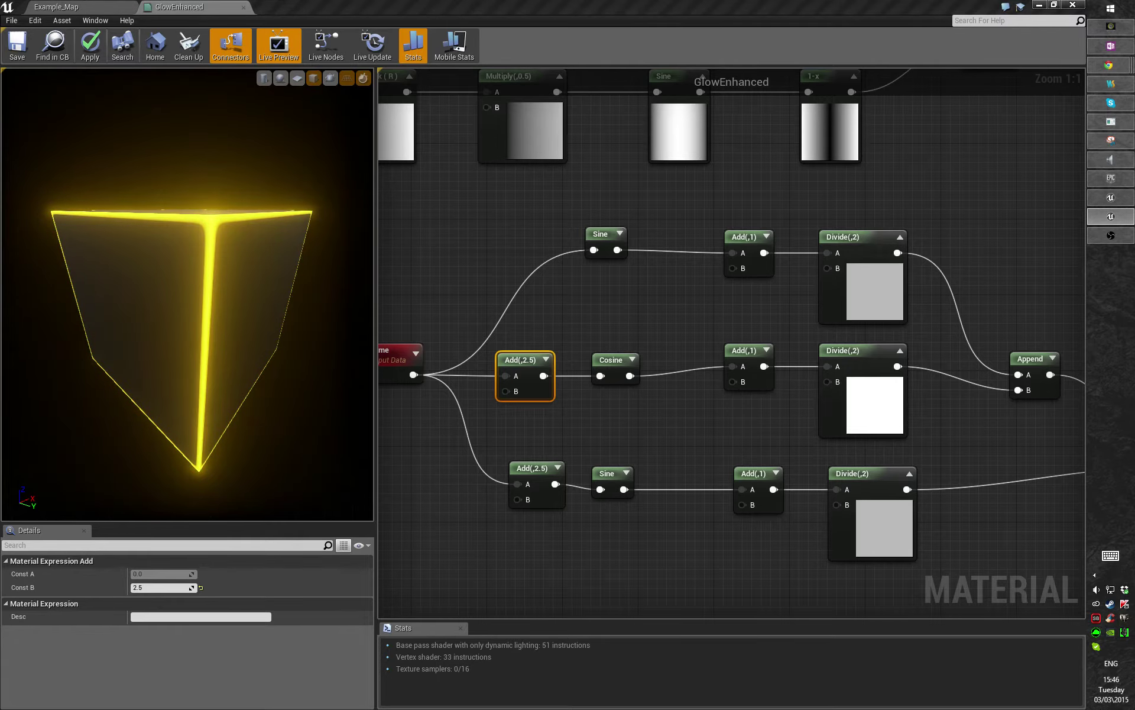
pyautogui.moveTo(274, 417); pyautogui.dragTo(298, 437)
pyautogui.moveTo(551, 405); pyautogui.dragTo(631, 395, button='right')
pyautogui.click(637, 294)
pyautogui.moveTo(706, 327); pyautogui.dragTo(583, 287, button='right')
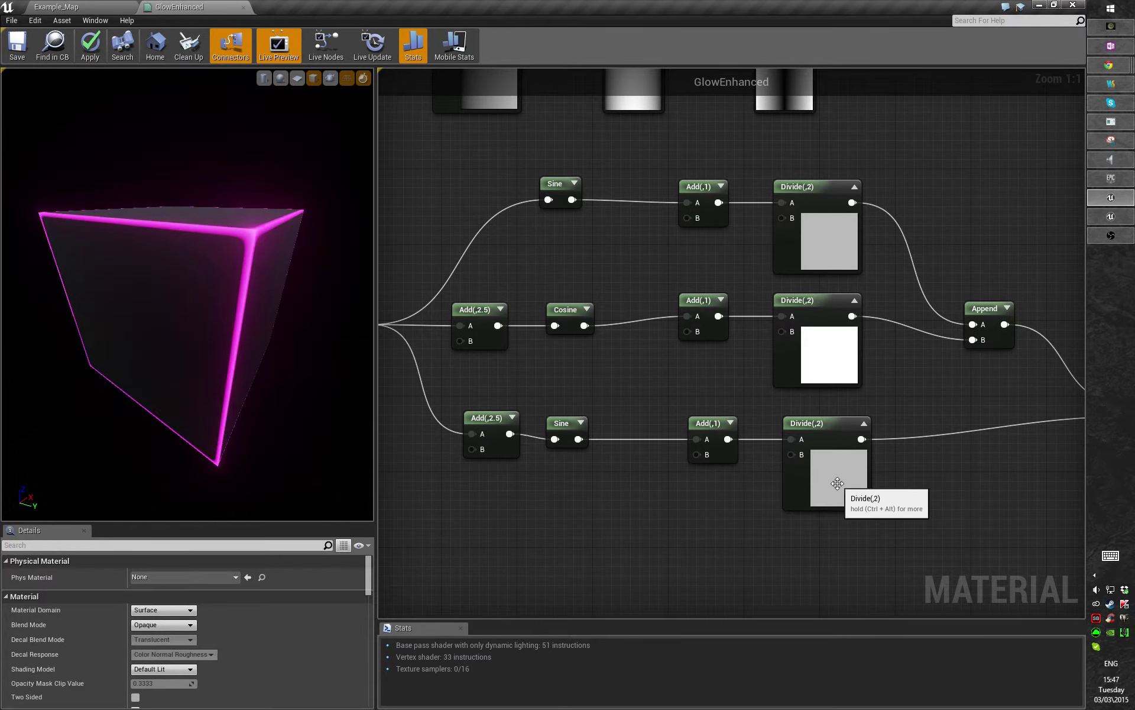
pyautogui.click(796, 510)
pyautogui.moveTo(511, 383); pyautogui.dragTo(560, 376, button='right')
# - Delete the Add node in front of Cosine, and reconnect the Time output directly to the Cosine input
pyautogui.click(523, 302)
pyautogui.press('Delete')
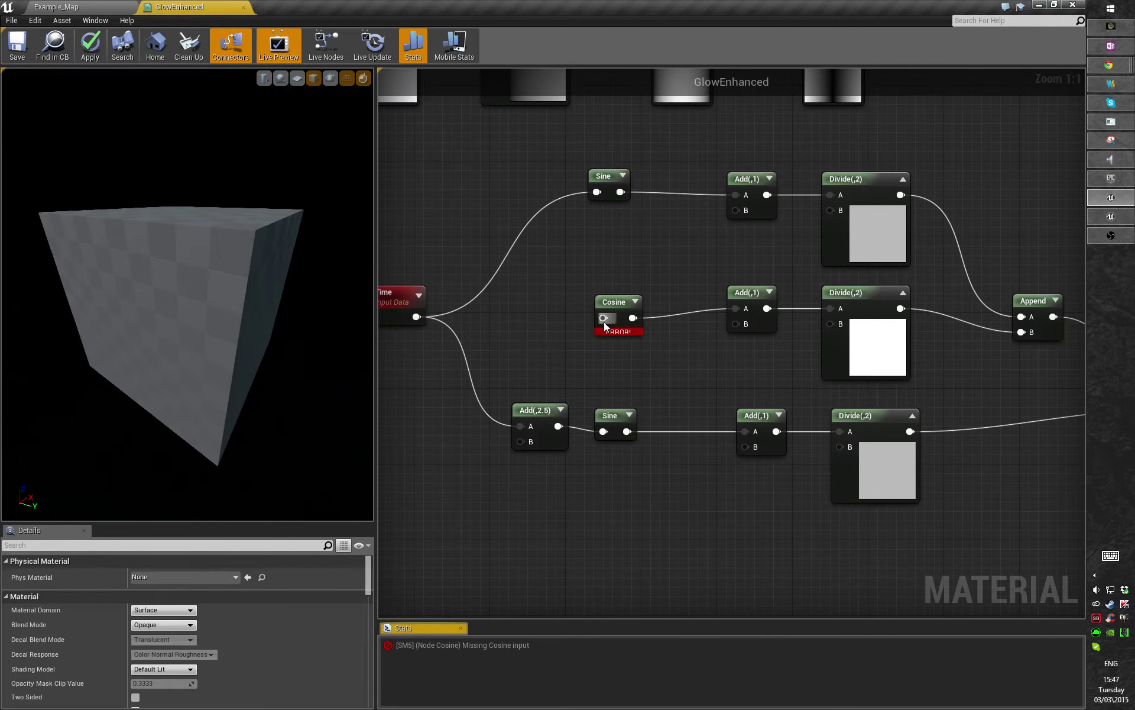
pyautogui.moveTo(603, 317); pyautogui.dragTo(417, 321)
pyautogui.moveTo(541, 389); pyautogui.dragTo(628, 349, button='right')
pyautogui.moveTo(789, 328); pyautogui.dragTo(718, 351, button='right')
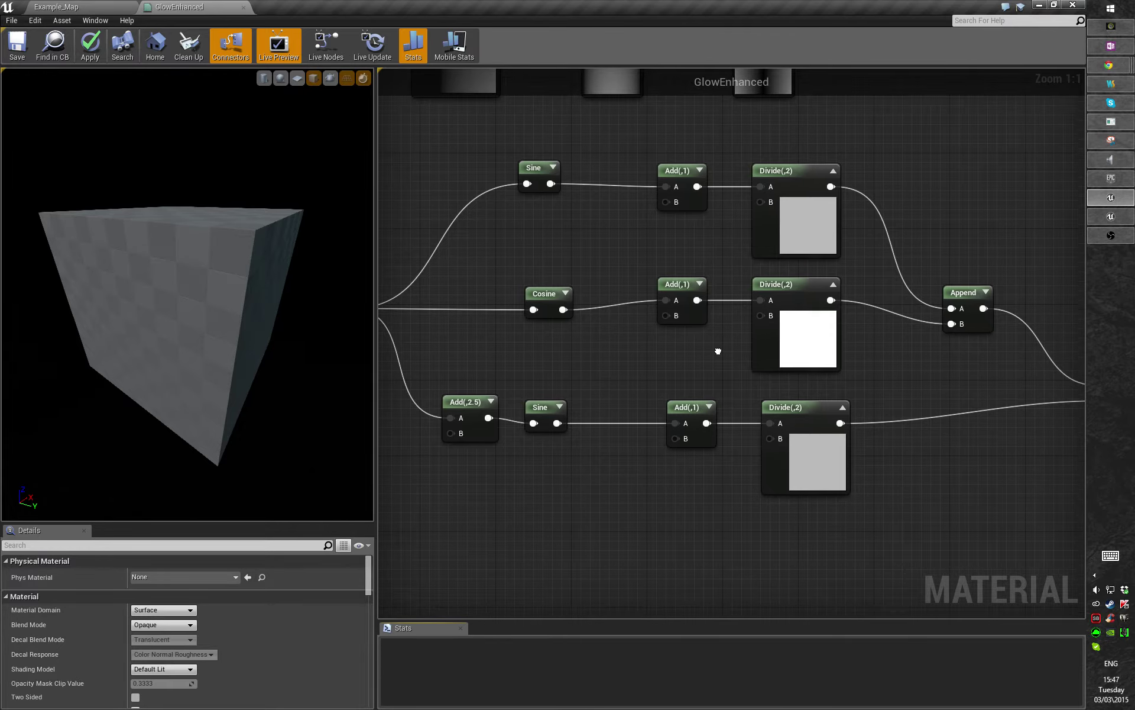
# - Orbit the preview cube to examine the changing glow color, and review the Divide and Append nodes that drive it
pyautogui.moveTo(873, 382)
pyautogui.mouseDown(button='right')
pyautogui.moveTo(780, 411)
pyautogui.moveTo(698, 404)
pyautogui.moveTo(876, 403)
pyautogui.mouseUp(button='right')
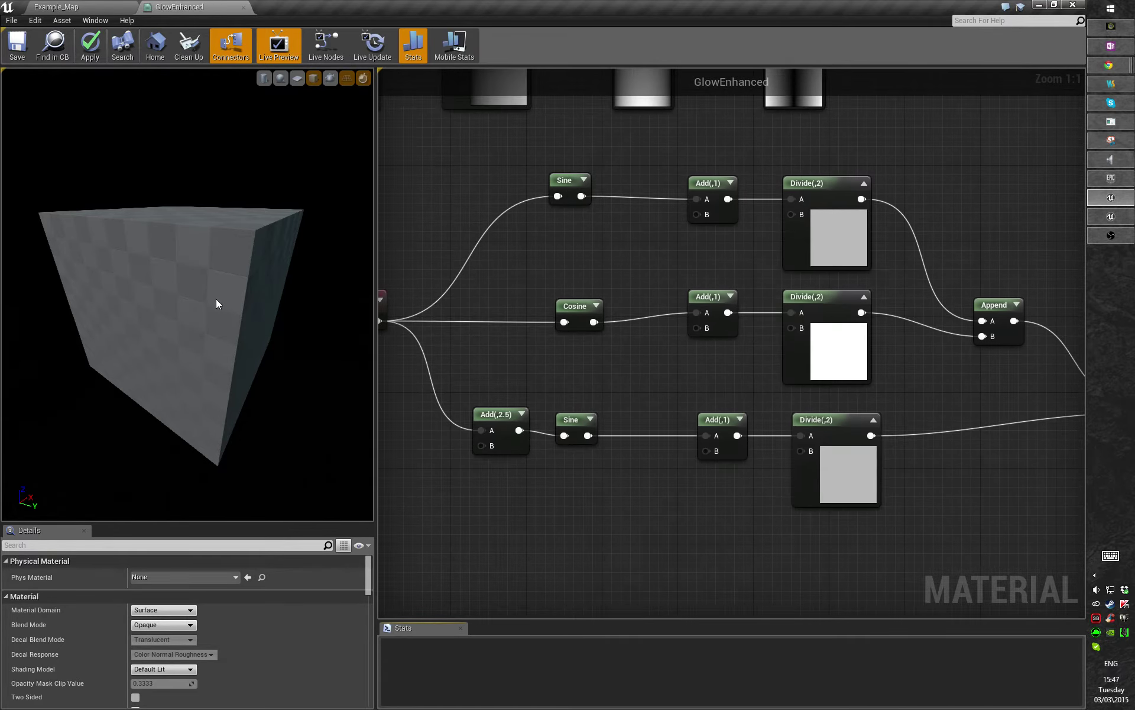
pyautogui.moveTo(216, 300); pyautogui.dragTo(188, 298)
pyautogui.moveTo(188, 298); pyautogui.dragTo(197, 291, button='right')
pyautogui.moveTo(197, 291); pyautogui.dragTo(229, 325)
pyautogui.moveTo(894, 439); pyautogui.dragTo(738, 458, button='right')
pyautogui.moveTo(230, 325); pyautogui.dragTo(136, 264)
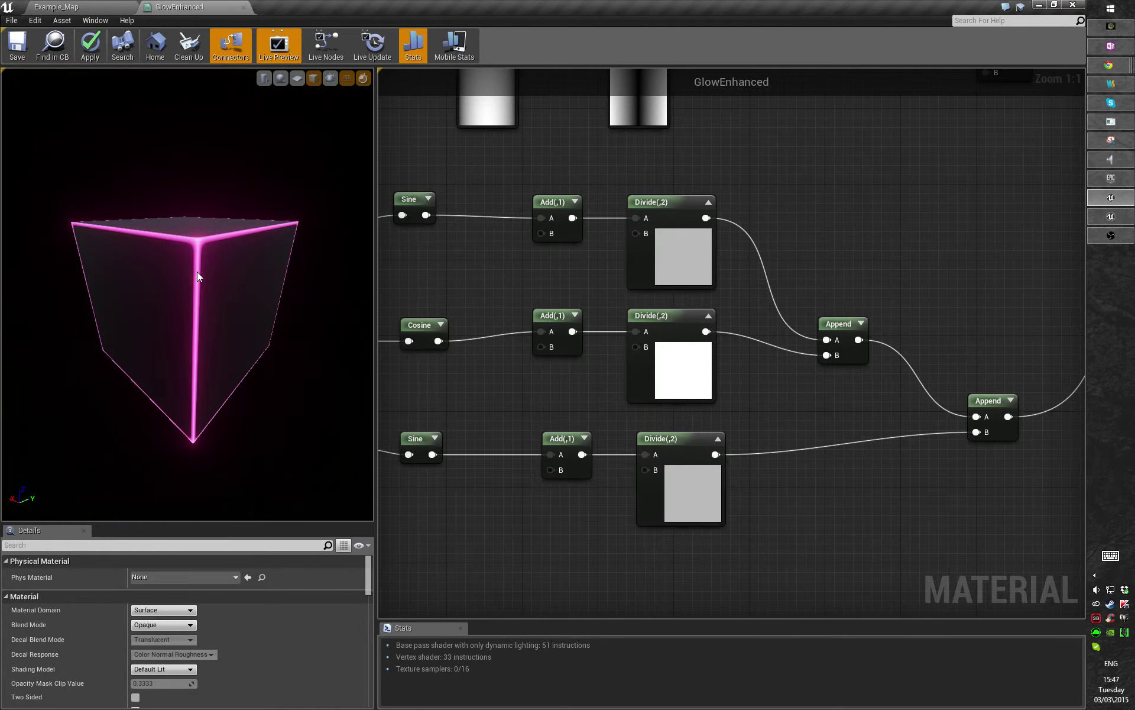
pyautogui.moveTo(844, 447); pyautogui.dragTo(808, 403, button='right')
pyautogui.moveTo(712, 367); pyautogui.dragTo(749, 404, button='right')
pyautogui.click(693, 509)
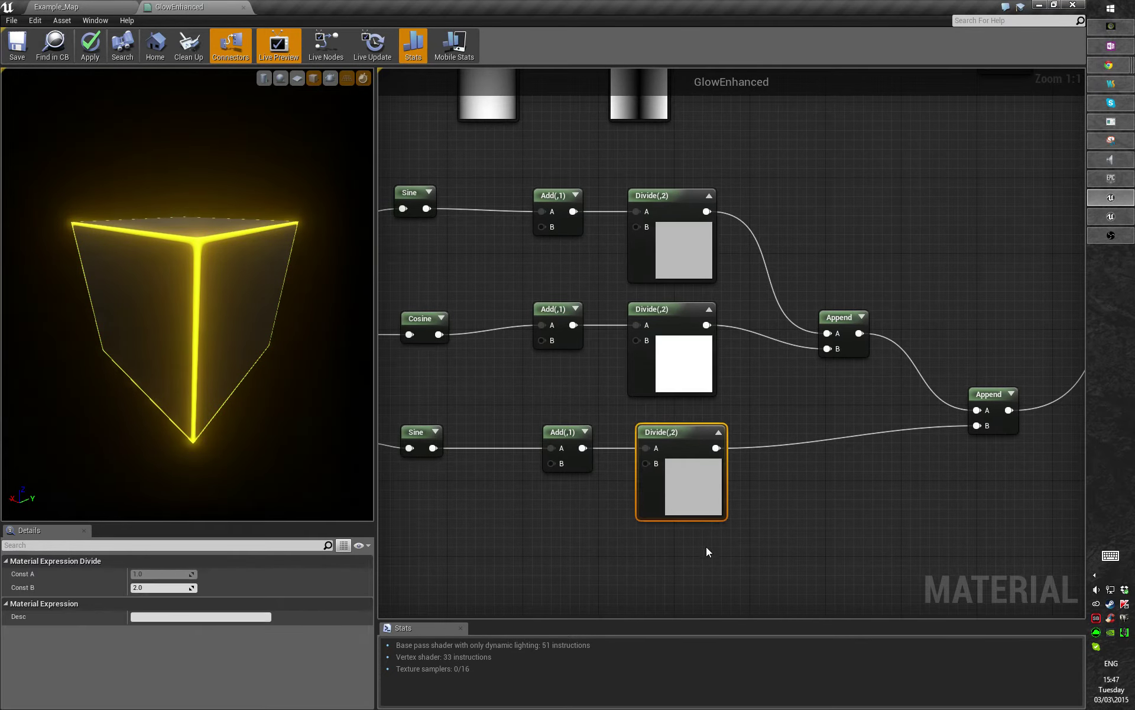
# - Bypass the bottom row's Divide node by moving it aside and connecting the Add output directly to the second Append's B input
pyautogui.moveTo(698, 473); pyautogui.dragTo(708, 540)
pyautogui.moveTo(583, 449); pyautogui.dragTo(977, 426)
pyautogui.click(663, 376)
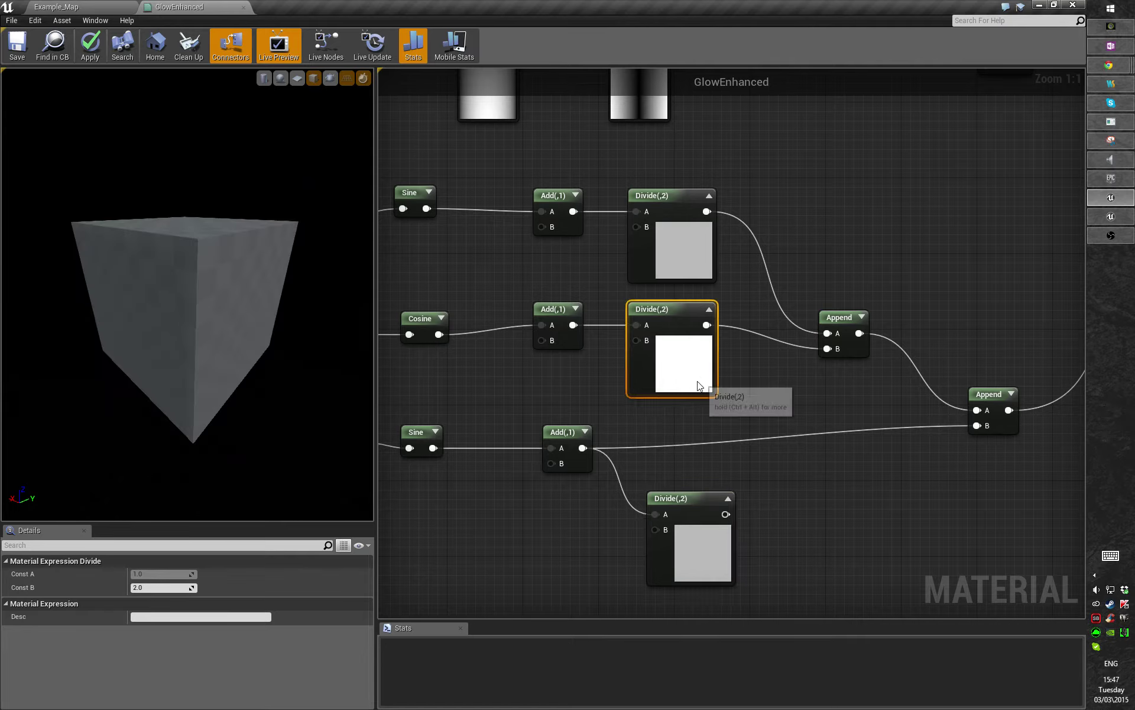
pyautogui.moveTo(696, 382); pyautogui.dragTo(696, 372)
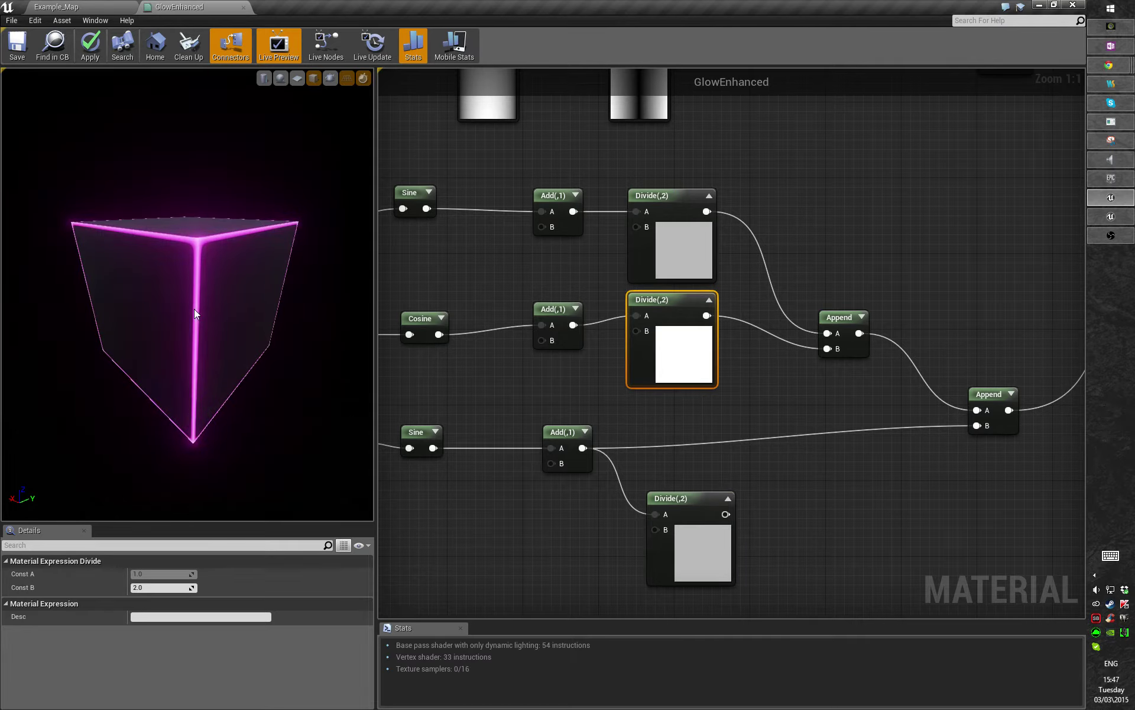
pyautogui.moveTo(245, 349)
pyautogui.mouseDown()
pyautogui.moveTo(196, 343)
pyautogui.moveTo(208, 385)
pyautogui.moveTo(249, 360)
pyautogui.mouseUp()
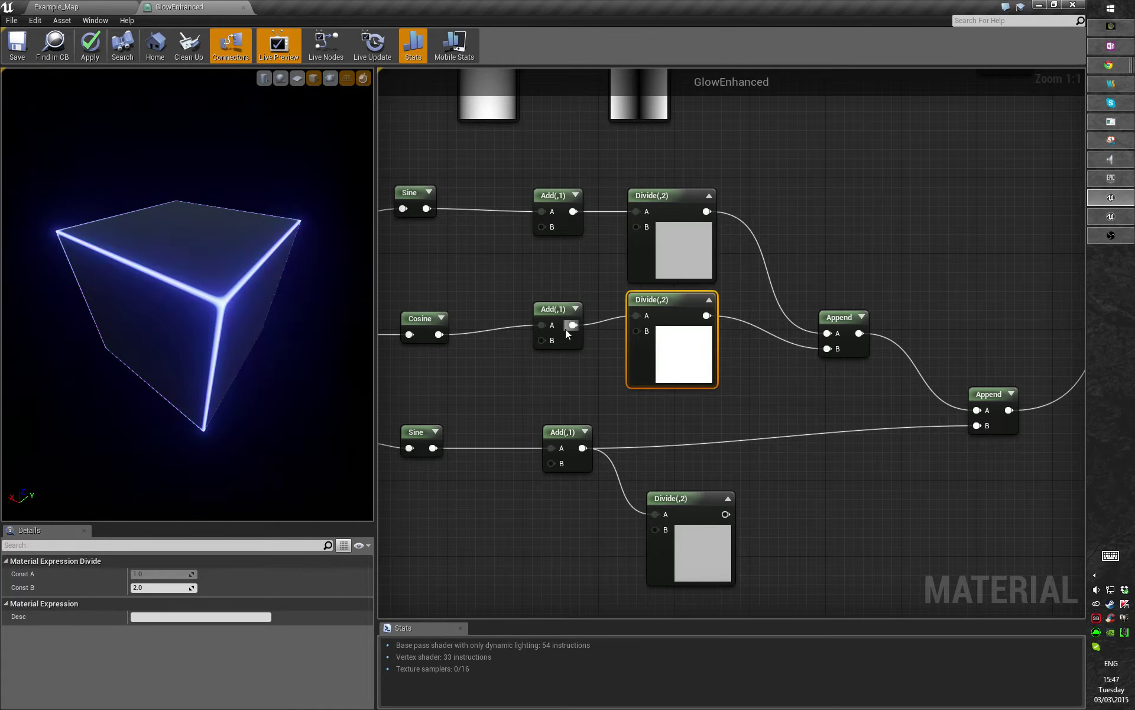
# - Connect the middle and top rows' Add outputs directly to the first Append's B and A inputs, bypassing their Divide nodes
pyautogui.moveTo(566, 329); pyautogui.dragTo(828, 348)
pyautogui.moveTo(684, 235); pyautogui.dragTo(760, 198)
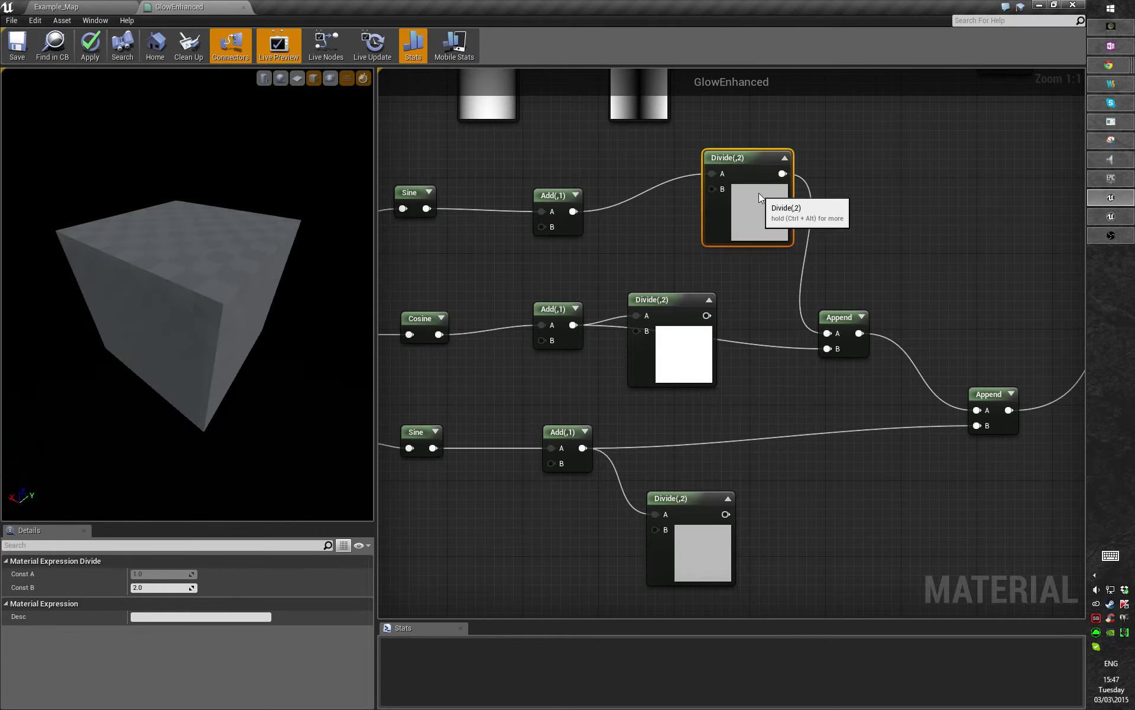
pyautogui.moveTo(573, 211); pyautogui.dragTo(827, 333)
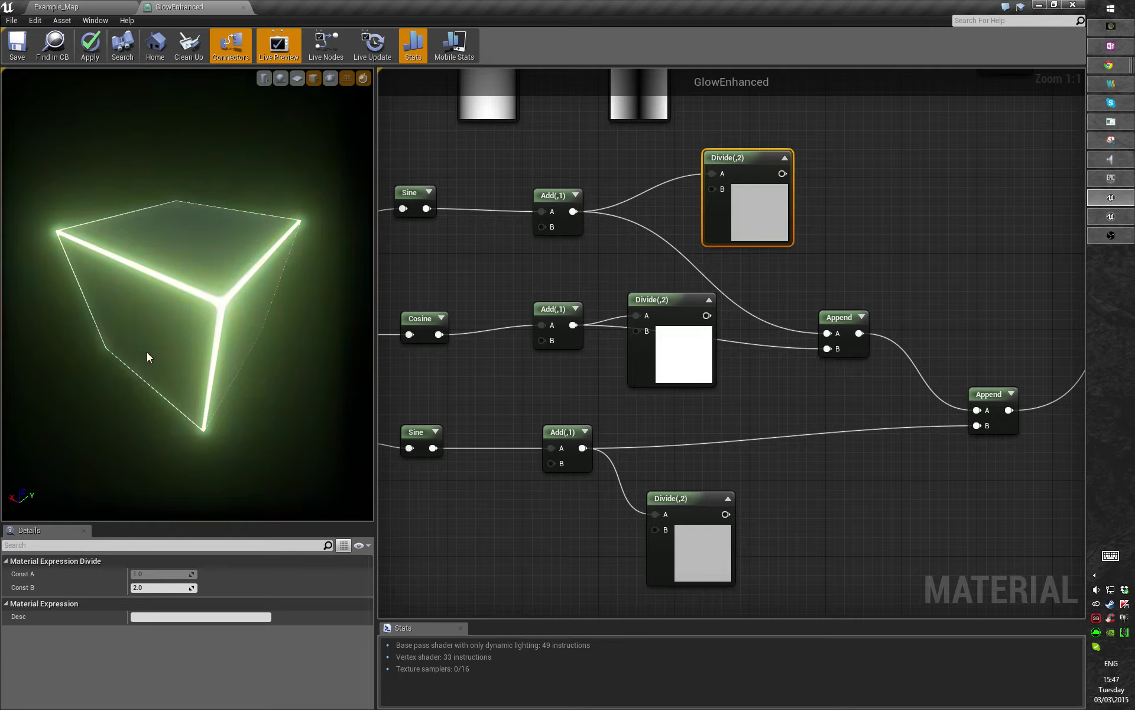
pyautogui.moveTo(146, 352)
pyautogui.mouseDown()
pyautogui.moveTo(169, 322)
pyautogui.moveTo(121, 339)
pyautogui.moveTo(152, 330)
pyautogui.mouseUp()
pyautogui.scroll(-2, 142, 334)
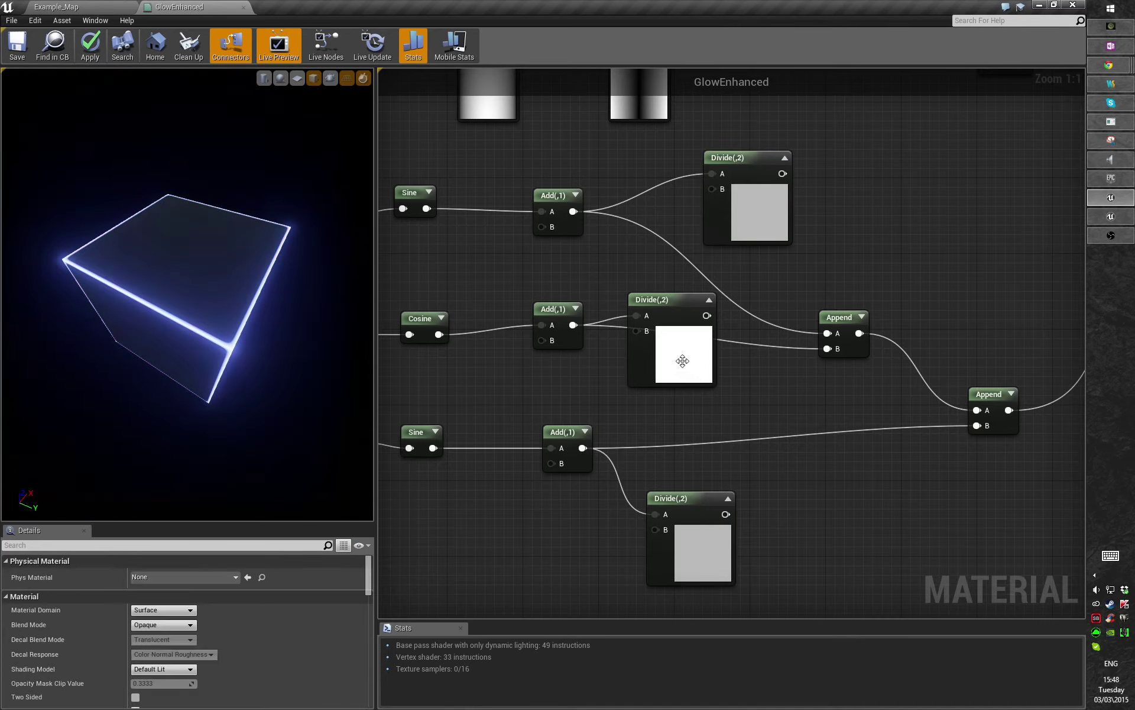
# - Delete the three bypassed Divide nodes from the signal rows
pyautogui.click(673, 362)
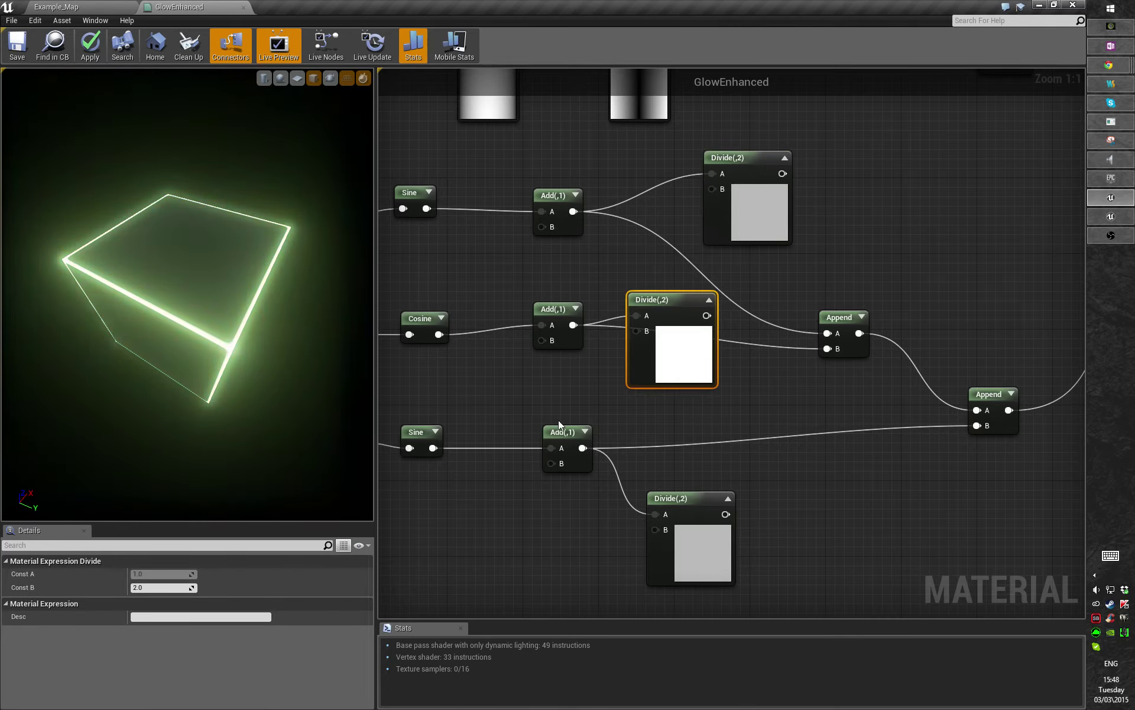
pyautogui.press('Delete')
pyautogui.click(713, 524)
pyautogui.press('Delete')
pyautogui.moveTo(828, 258); pyautogui.dragTo(729, 222)
pyautogui.press('Delete')
pyautogui.moveTo(631, 308); pyautogui.dragTo(806, 336, button='right')
pyautogui.scroll(-2, 722, 310)
pyautogui.moveTo(715, 355); pyautogui.dragTo(609, 353, button='right')
pyautogui.moveTo(489, 372); pyautogui.dragTo(602, 336, button='right')
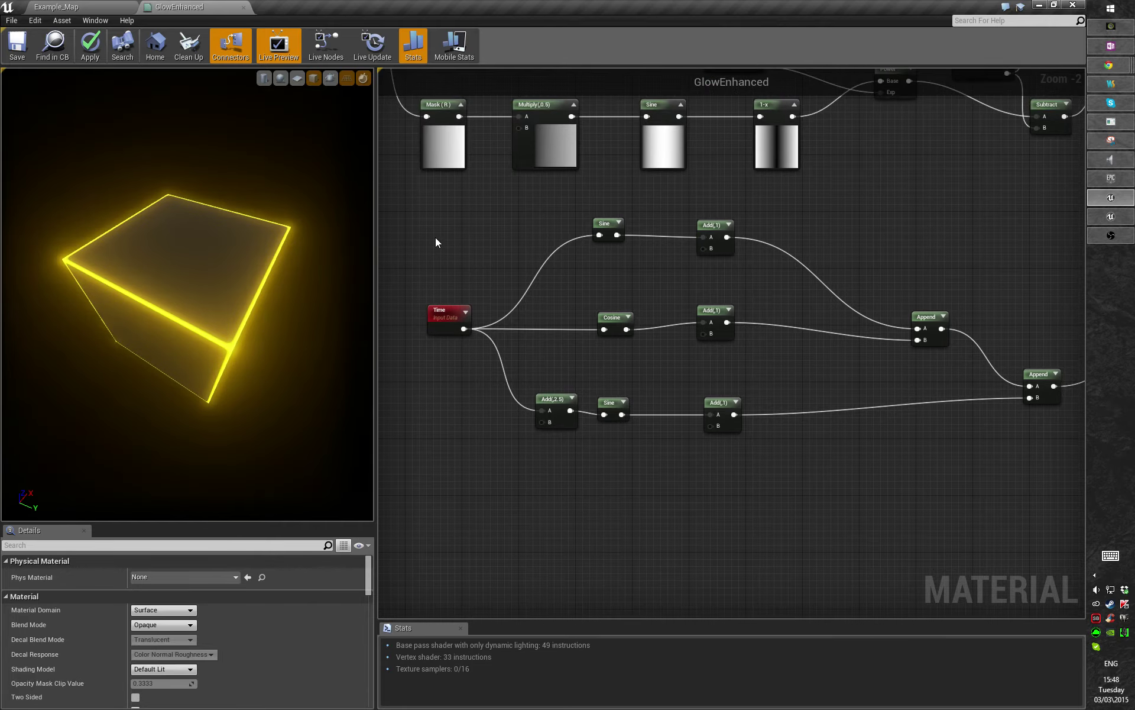
# - Compact the color signal network by moving its Time, Sine, Cosine and Add nodes closer together and nearer the Append nodes
pyautogui.moveTo(439, 230); pyautogui.dragTo(778, 459)
pyautogui.moveTo(718, 226); pyautogui.dragTo(803, 233)
pyautogui.moveTo(977, 258); pyautogui.dragTo(896, 272, button='right')
pyautogui.click(643, 265)
pyautogui.moveTo(590, 234); pyautogui.dragTo(733, 299)
pyautogui.moveTo(717, 246); pyautogui.dragTo(717, 289)
pyautogui.click(799, 353)
pyautogui.moveTo(520, 400); pyautogui.dragTo(735, 394)
pyautogui.moveTo(524, 366); pyautogui.dragTo(535, 396, button='right')
pyautogui.click(458, 361)
pyautogui.moveTo(458, 361); pyautogui.dragTo(493, 354)
pyautogui.moveTo(583, 396); pyautogui.dragTo(543, 375, button='right')
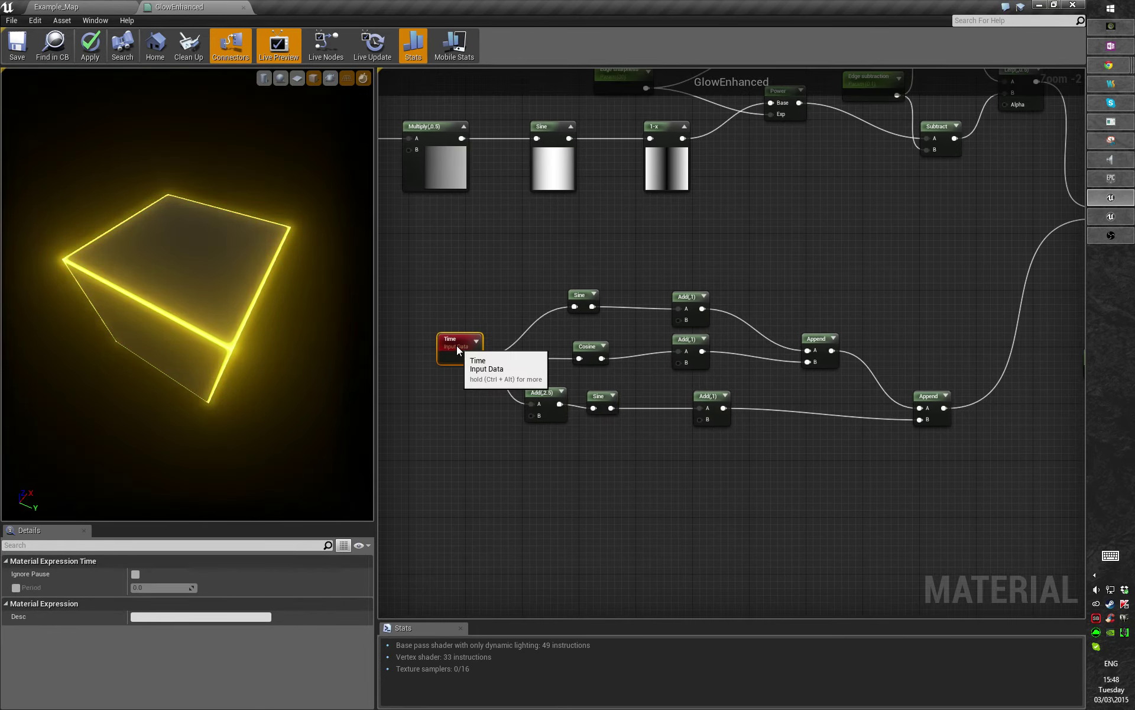
# - Select the whole color signal network from Time to the second Append and move it closer to the glow's Multiply node
pyautogui.moveTo(931, 433); pyautogui.dragTo(885, 440, button='right')
pyautogui.scroll(2, 884, 440)
pyautogui.scroll(-4, 885, 440)
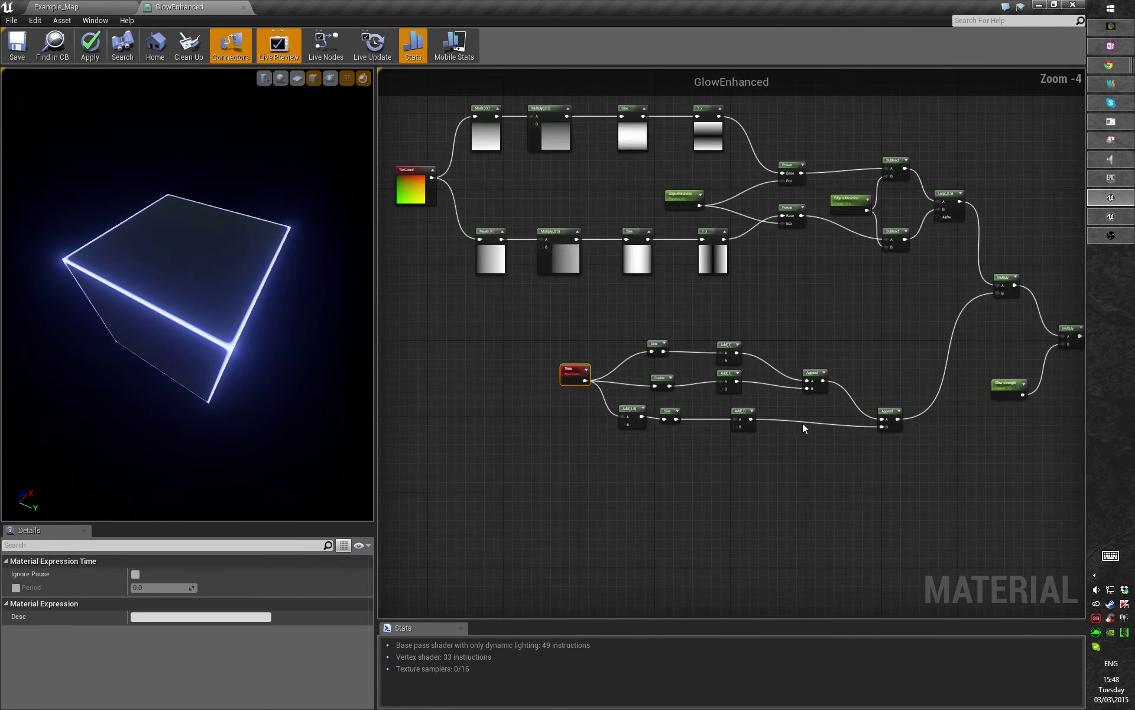
pyautogui.moveTo(556, 334); pyautogui.dragTo(898, 469)
pyautogui.click(930, 366)
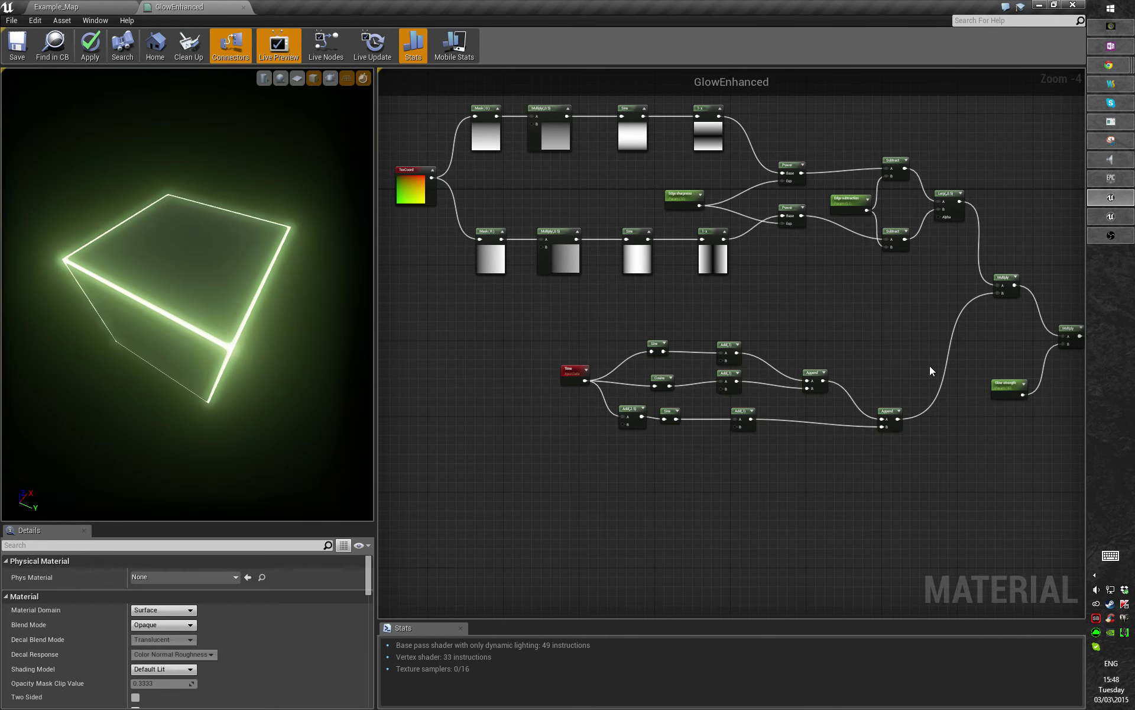
pyautogui.moveTo(558, 317); pyautogui.dragTo(892, 468)
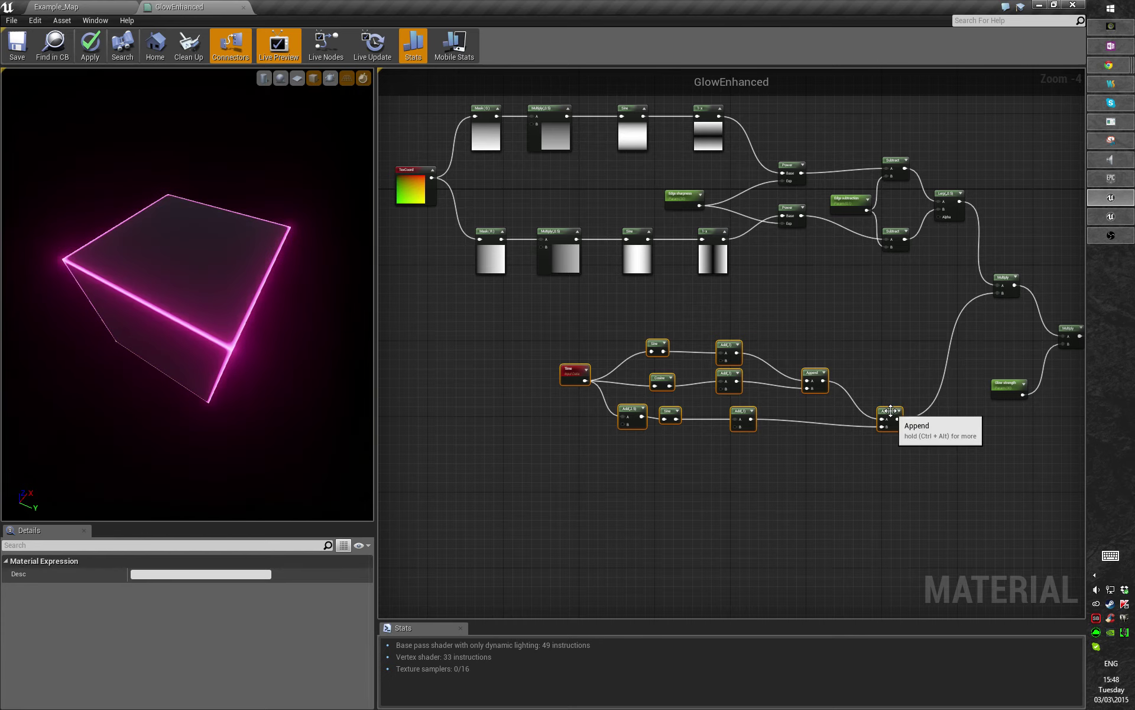
pyautogui.moveTo(891, 407); pyautogui.dragTo(938, 368)
pyautogui.scroll(4, 834, 403)
pyautogui.click(669, 437)
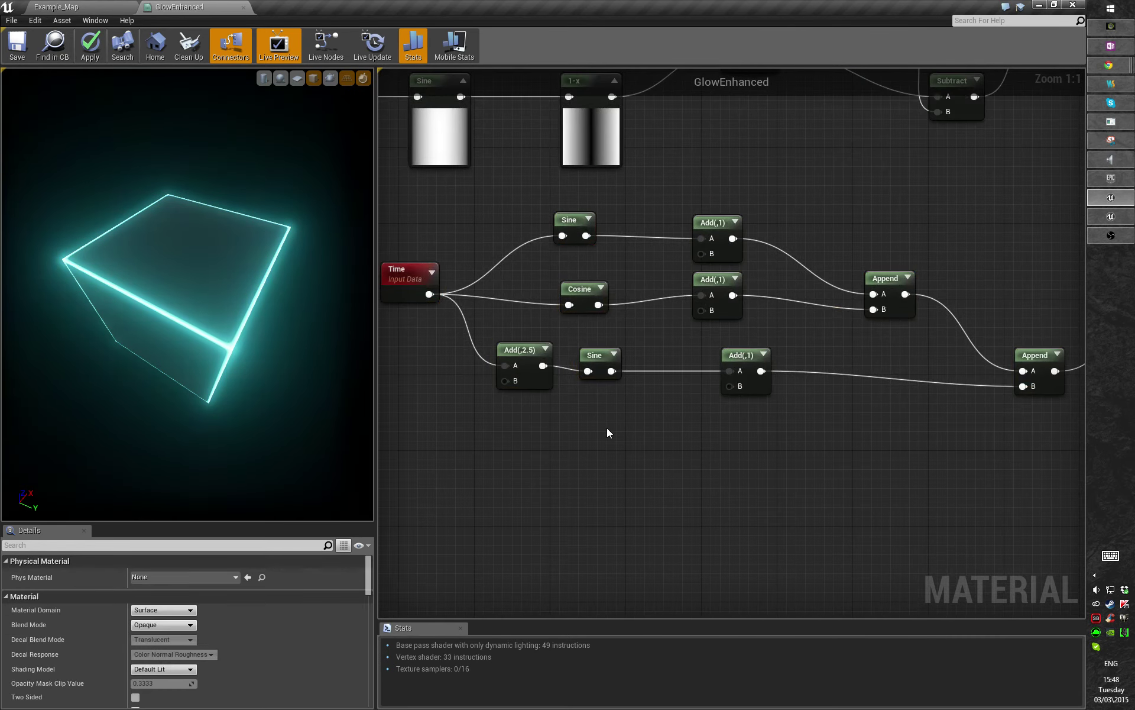
# - Examine the bottom Sine node's Period and the offset Add node that feeds it from Time
pyautogui.click(596, 374)
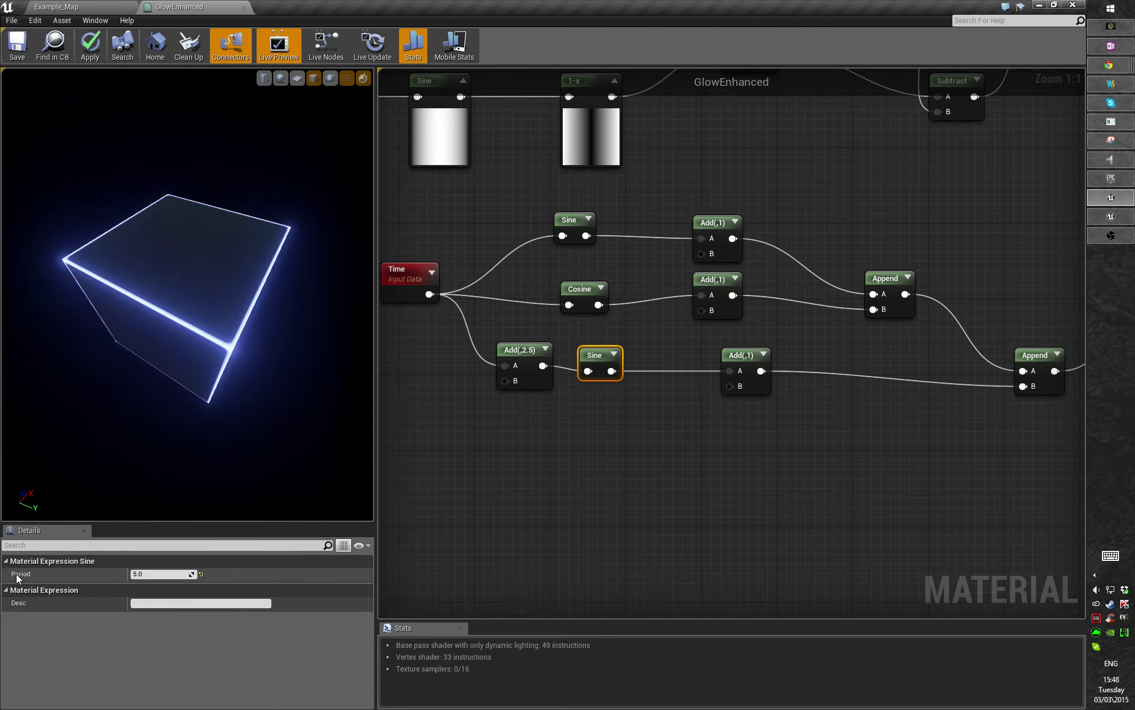
pyautogui.moveTo(514, 385); pyautogui.dragTo(531, 421, button='right')
pyautogui.click(540, 414)
pyautogui.moveTo(526, 368); pyautogui.dragTo(600, 390)
pyautogui.moveTo(497, 260); pyautogui.dragTo(673, 477)
pyautogui.click(673, 477)
pyautogui.click(606, 393)
pyautogui.click(507, 282)
pyautogui.moveTo(507, 269); pyautogui.dragTo(633, 402)
pyautogui.click(637, 349)
pyautogui.click(604, 328)
pyautogui.click(608, 392)
pyautogui.moveTo(527, 347); pyautogui.dragTo(607, 391)
pyautogui.click(607, 390)
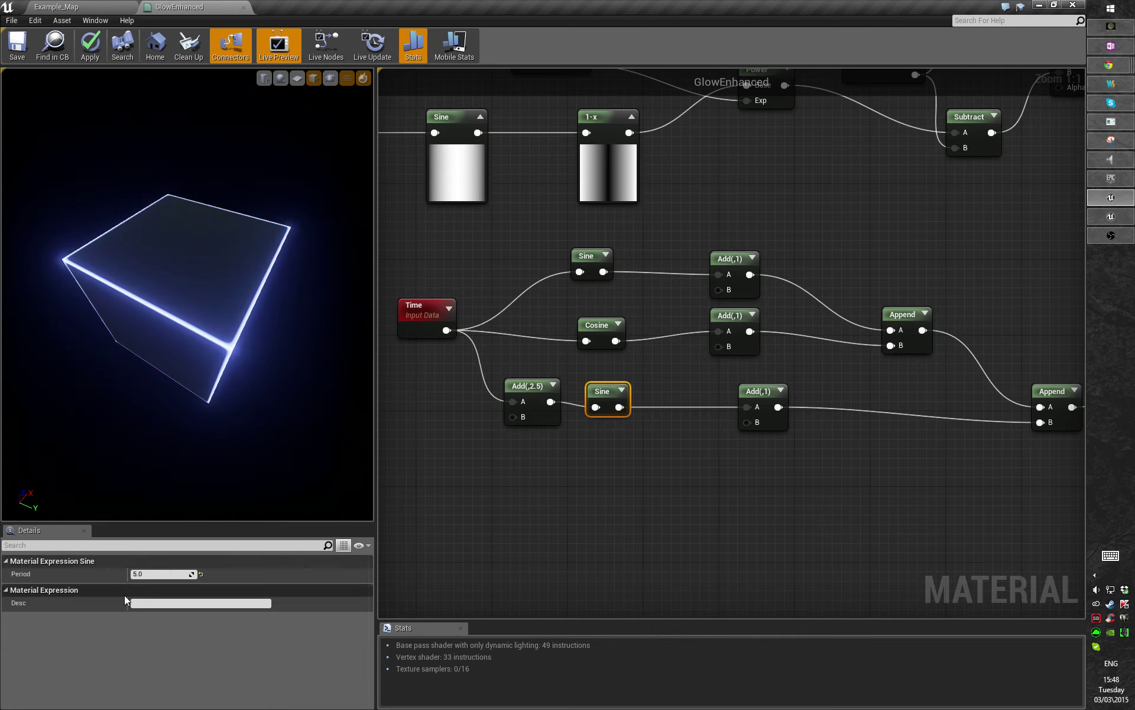
# - Compare the Period settings of the bottom Sine, the Cosine and the top Sine nodes
pyautogui.click(166, 575)
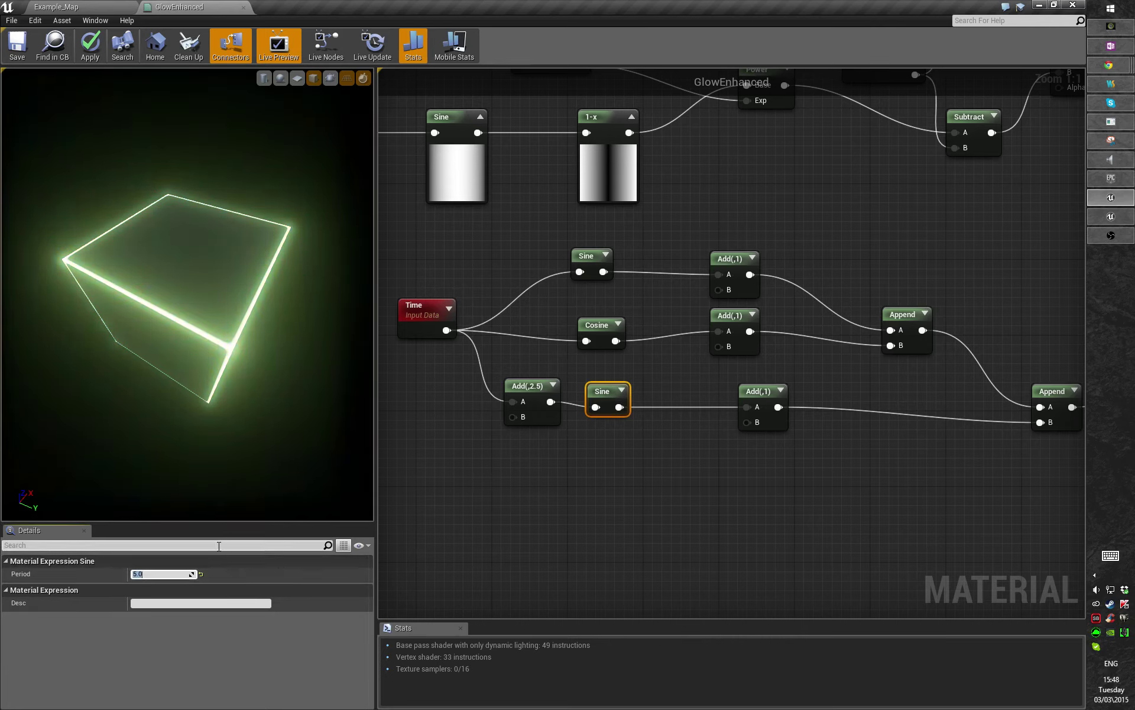
pyautogui.click(598, 326)
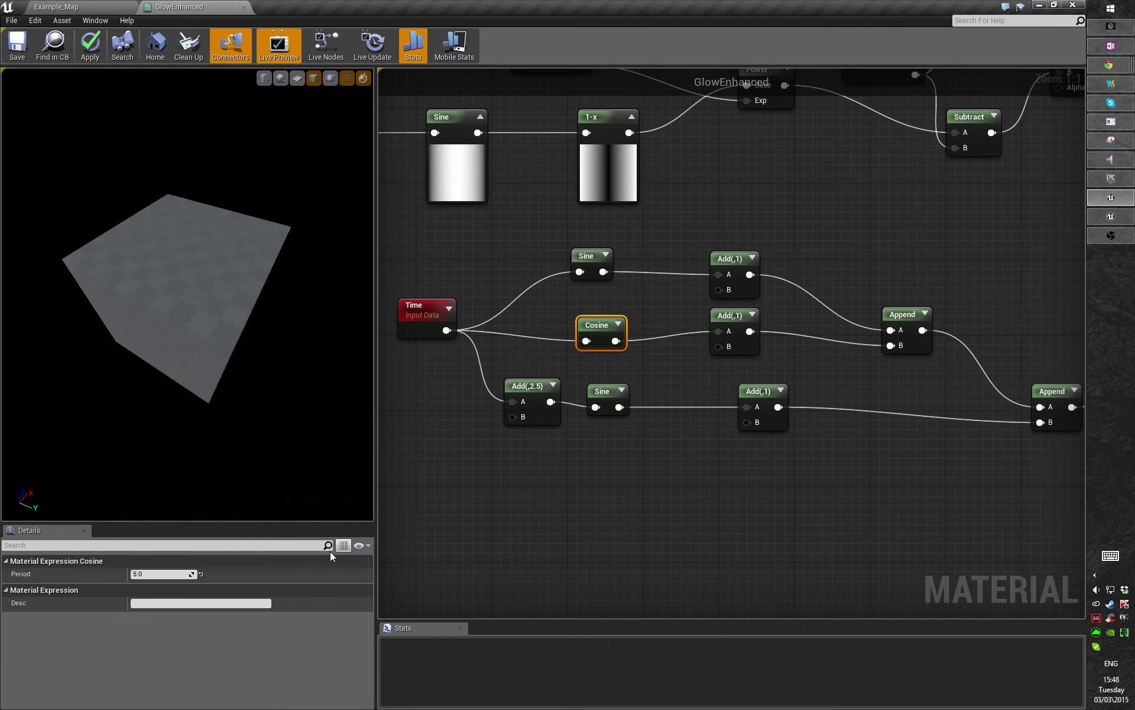
pyautogui.click(589, 256)
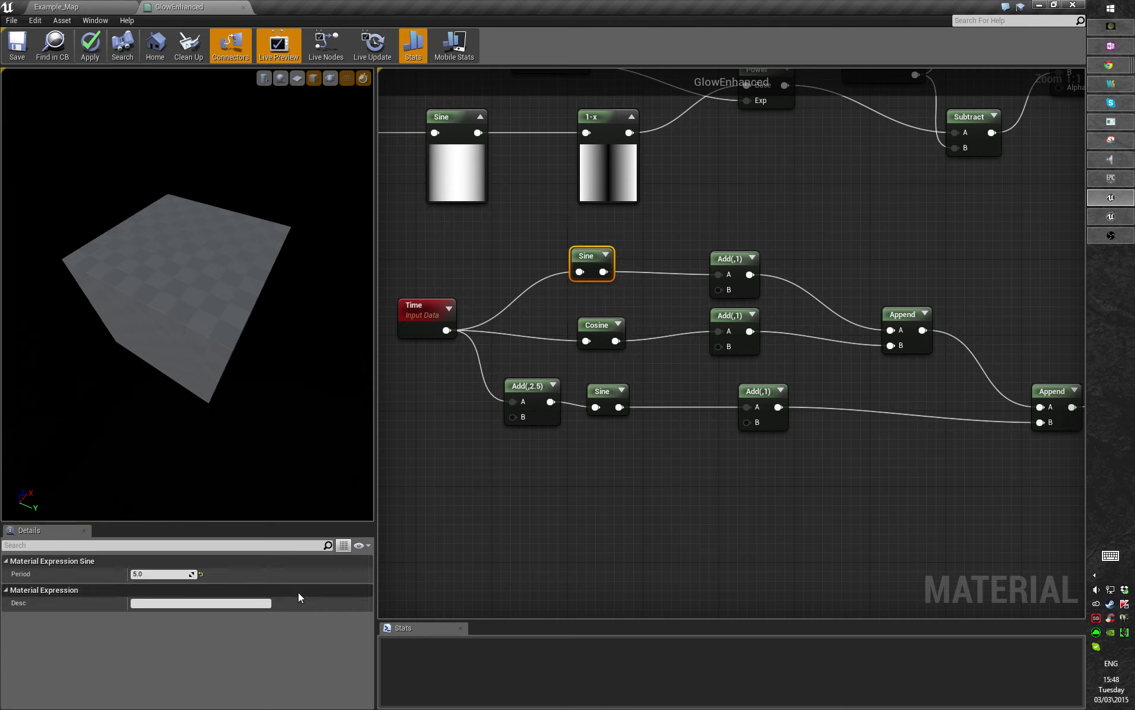
# - Set Const B of the Add node between Time and the bottom Sine to 7.5
pyautogui.click(529, 395)
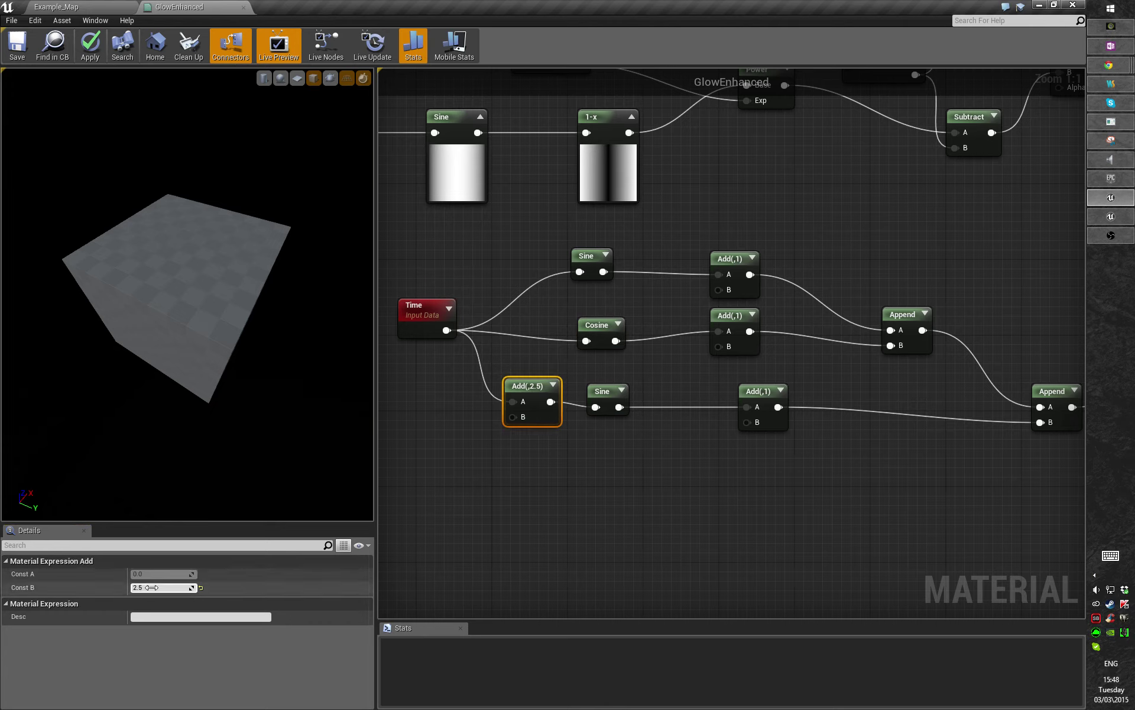
pyautogui.click(151, 588)
pyautogui.write('7')
pyautogui.press('Return')
pyautogui.write('.5')
pyautogui.press('Return')
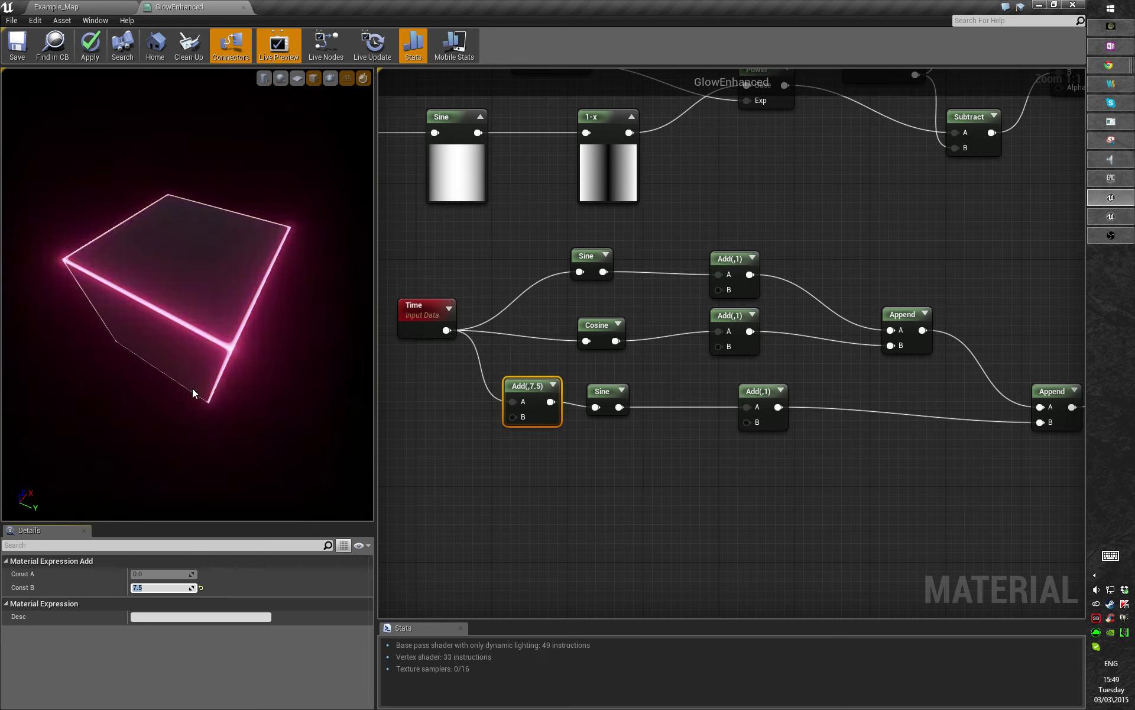
# - Orbit the preview cube to examine the glow colors with the changed offset, and view the full material graph
pyautogui.moveTo(193, 360); pyautogui.dragTo(148, 364)
pyautogui.moveTo(263, 387); pyautogui.dragTo(267, 275)
pyautogui.scroll(-4, 696, 484)
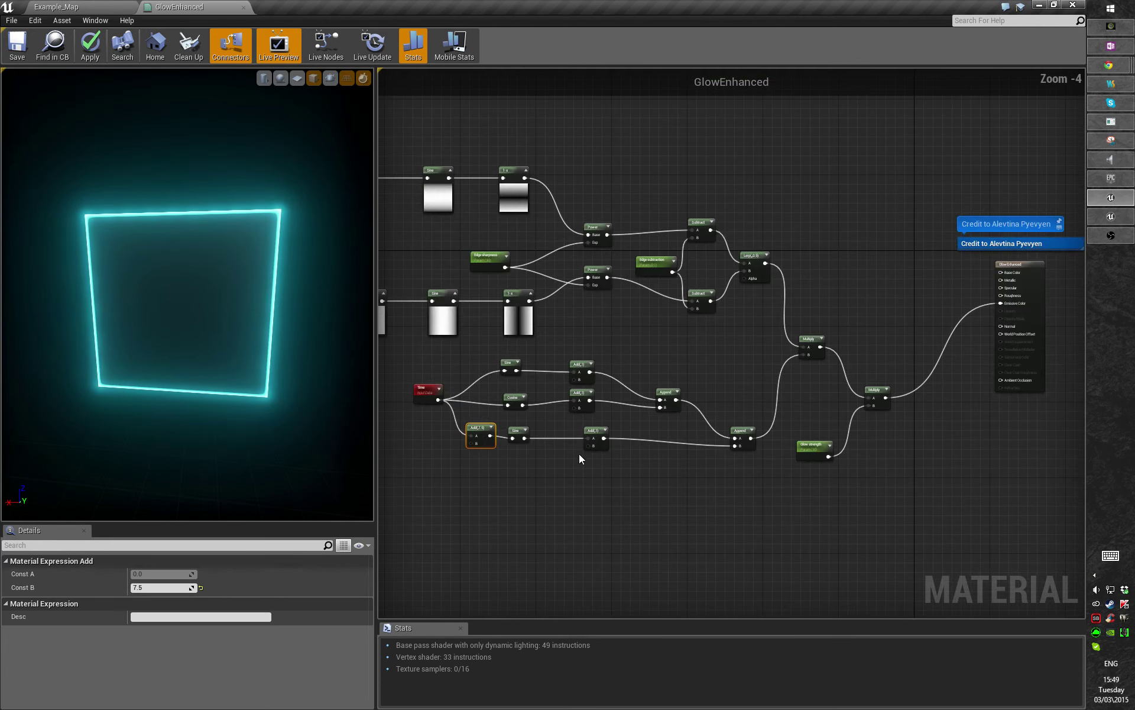
# - Raise the second Append node level with the first, and move the remaining color network nodes closer to it
pyautogui.scroll(3, 638, 457)
pyautogui.moveTo(892, 403); pyautogui.dragTo(908, 343)
pyautogui.moveTo(784, 400); pyautogui.dragTo(820, 410, button='right')
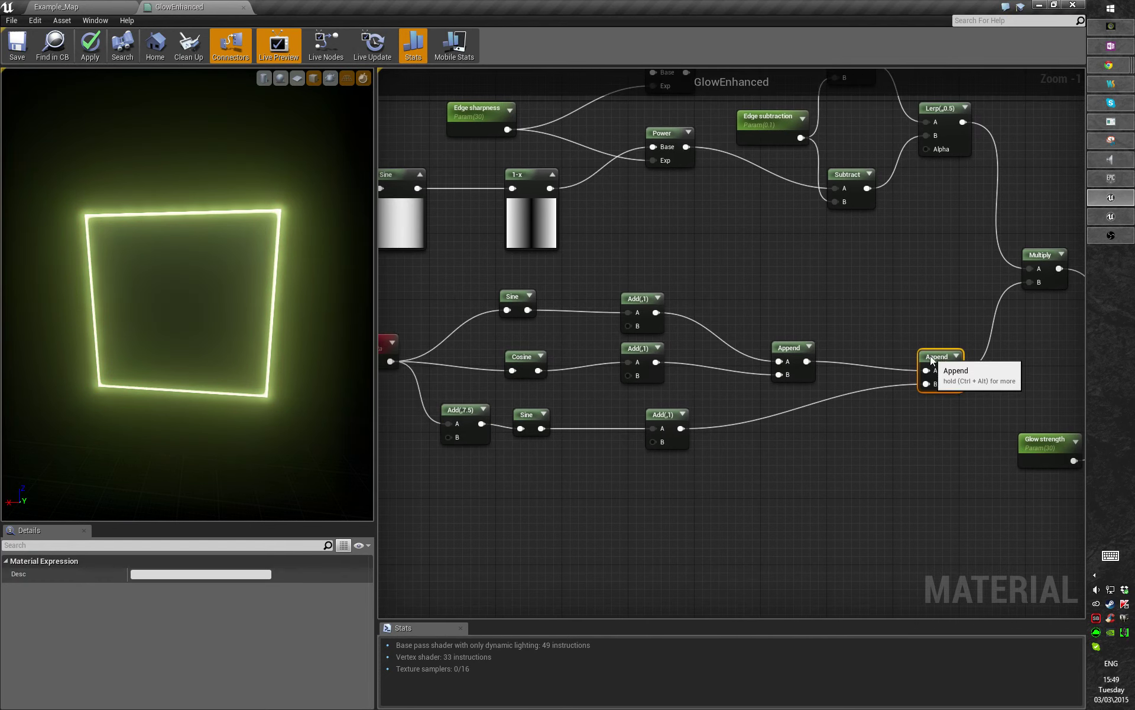
pyautogui.moveTo(929, 357); pyautogui.dragTo(928, 348)
pyautogui.moveTo(816, 422); pyautogui.dragTo(948, 398, button='right')
pyautogui.moveTo(491, 283); pyautogui.dragTo(928, 467)
pyautogui.moveTo(917, 350); pyautogui.dragTo(972, 350)
pyautogui.moveTo(997, 417); pyautogui.dragTo(980, 455, button='right')
pyautogui.moveTo(170, 214); pyautogui.dragTo(71, 296)
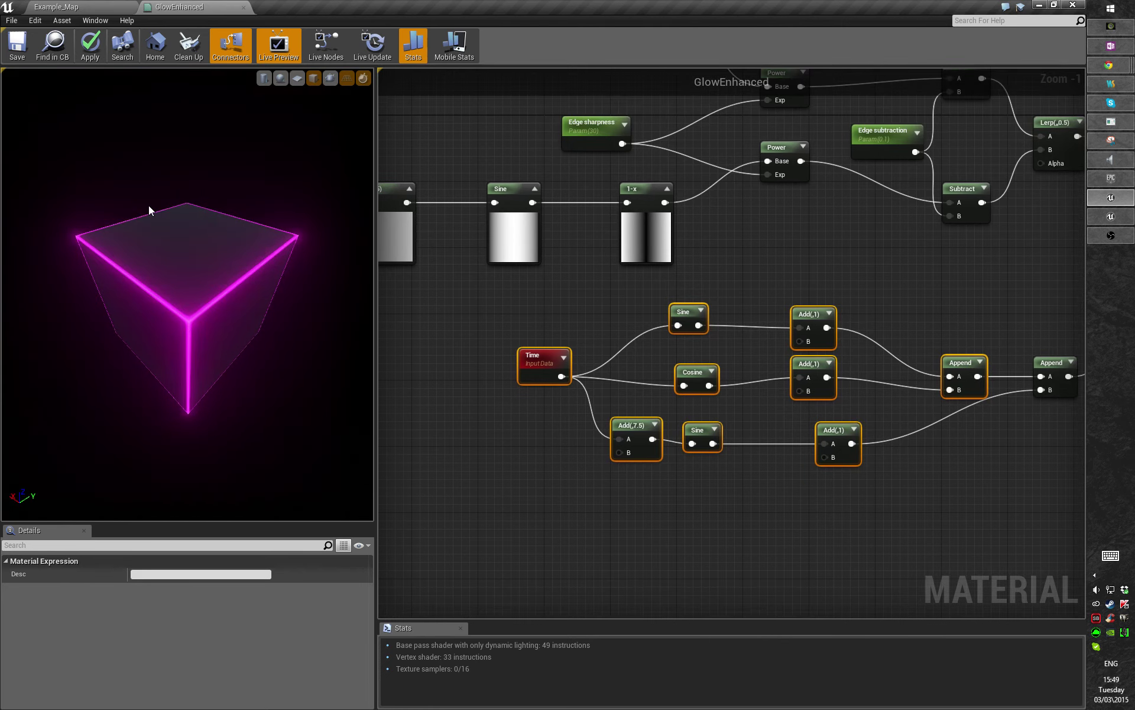